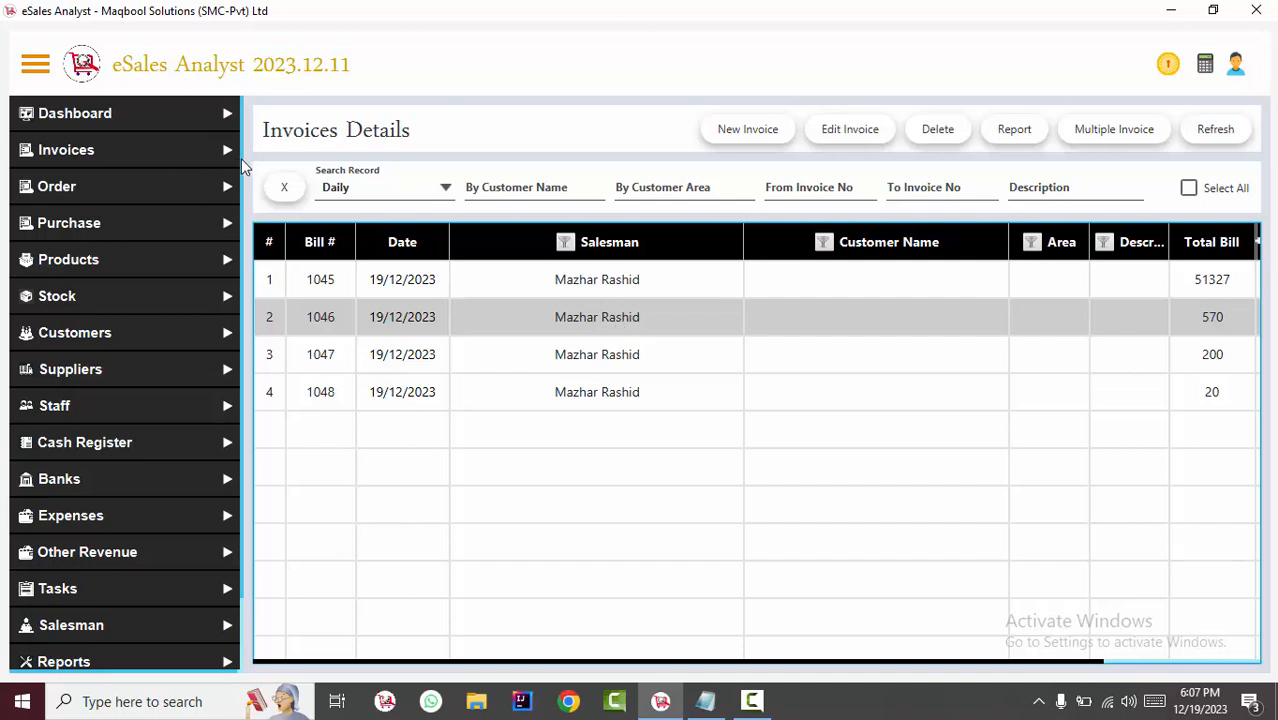
Open the System Shortcuts list from the utilities and look through its view-form and new-form shortcuts.
{"action": "scroll", "coordinate": [237, 238], "scroll_direction": "down", "scroll_amount": 2}
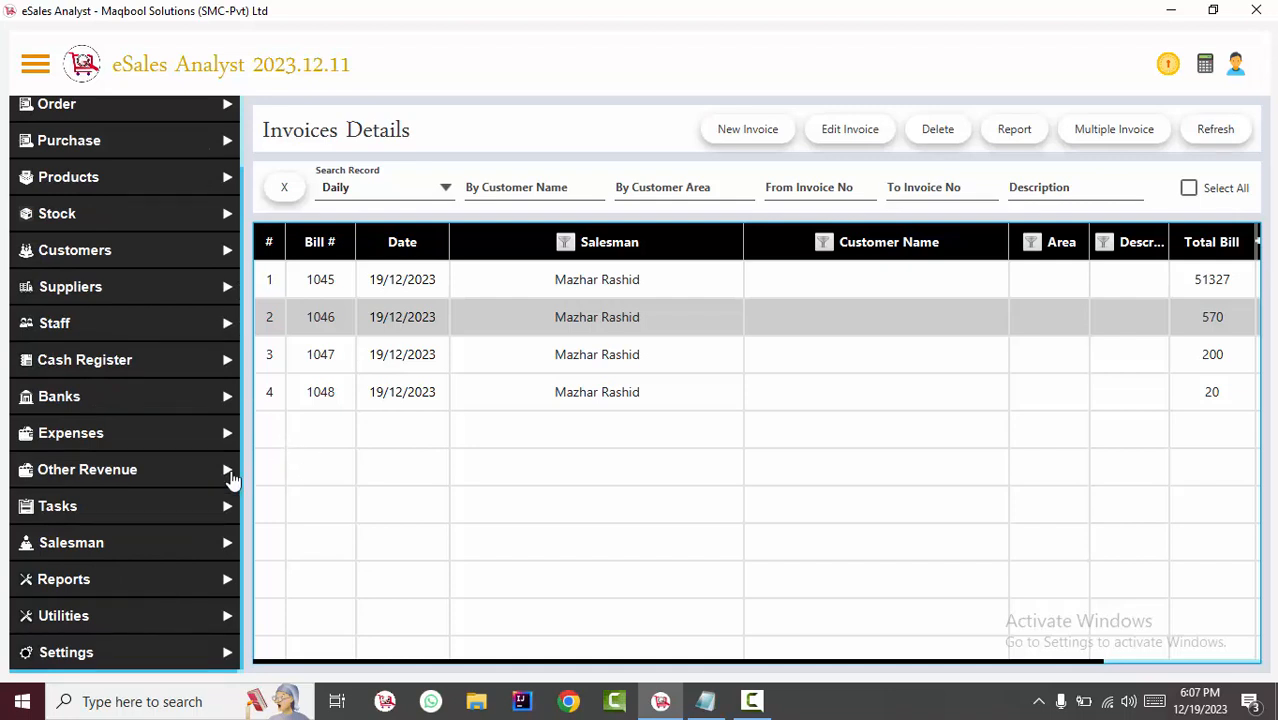
{"action": "left_click", "coordinate": [86, 624]}
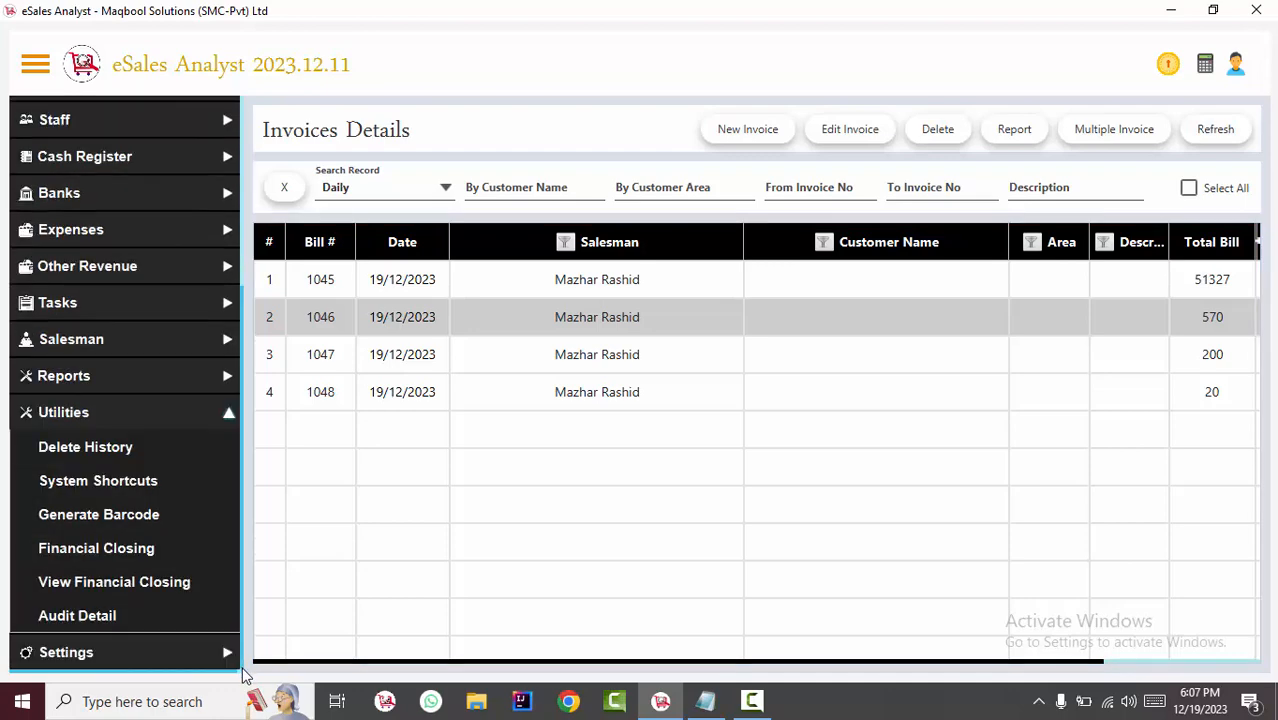
{"action": "left_click", "coordinate": [60, 482]}
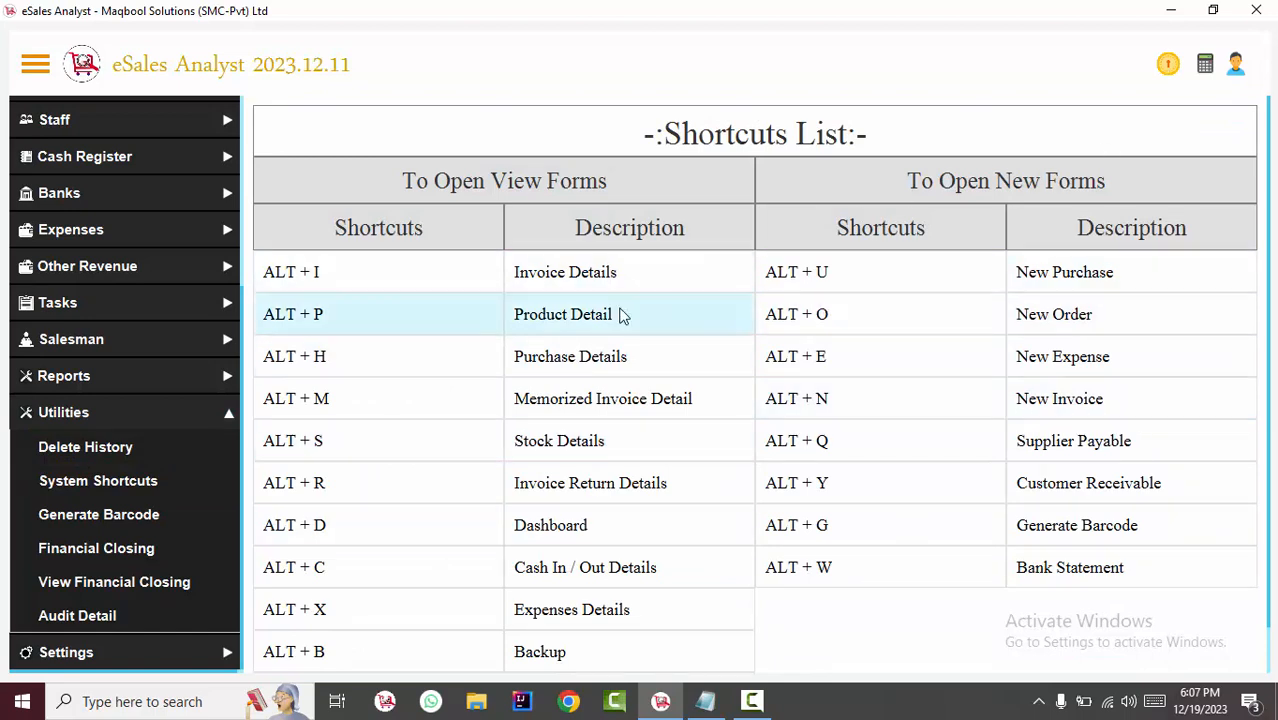
{"action": "scroll", "coordinate": [1269, 217], "scroll_direction": "down", "scroll_amount": 1}
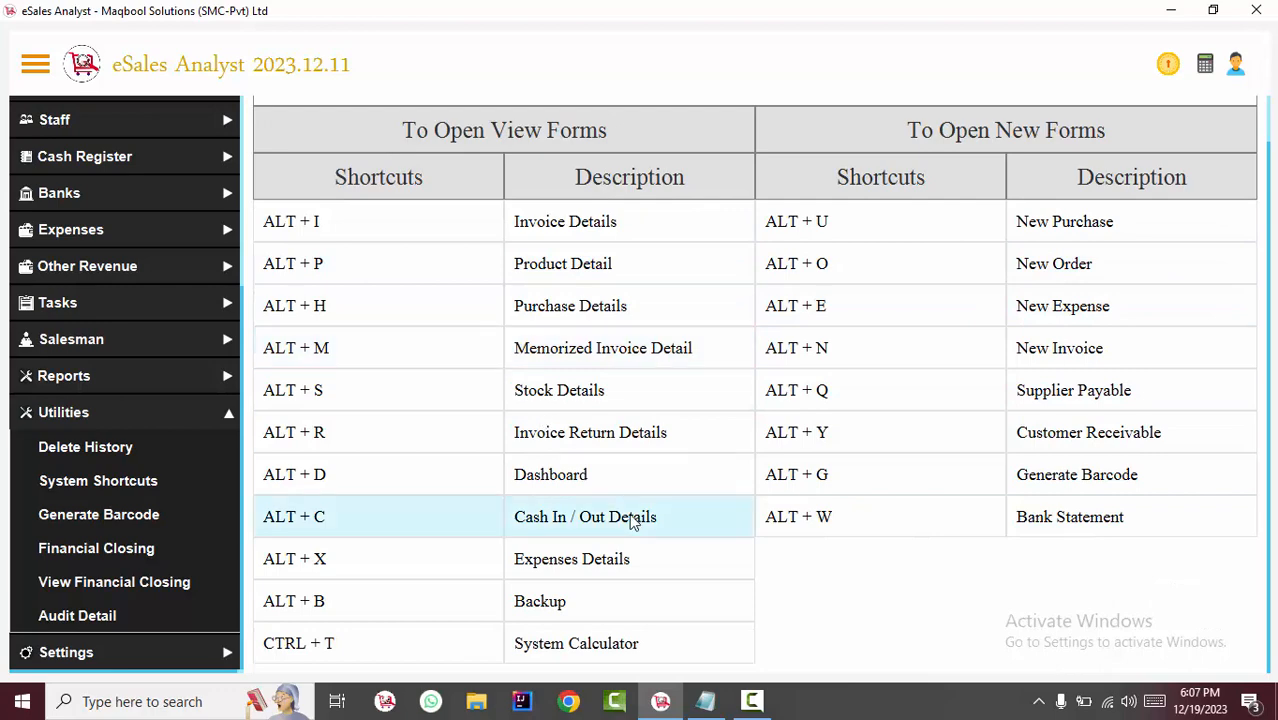
Switch to the ESALES SHORTCUTS note in Notepad, reposition it and highlight its shortcut lines.
{"action": "left_click", "coordinate": [700, 703]}
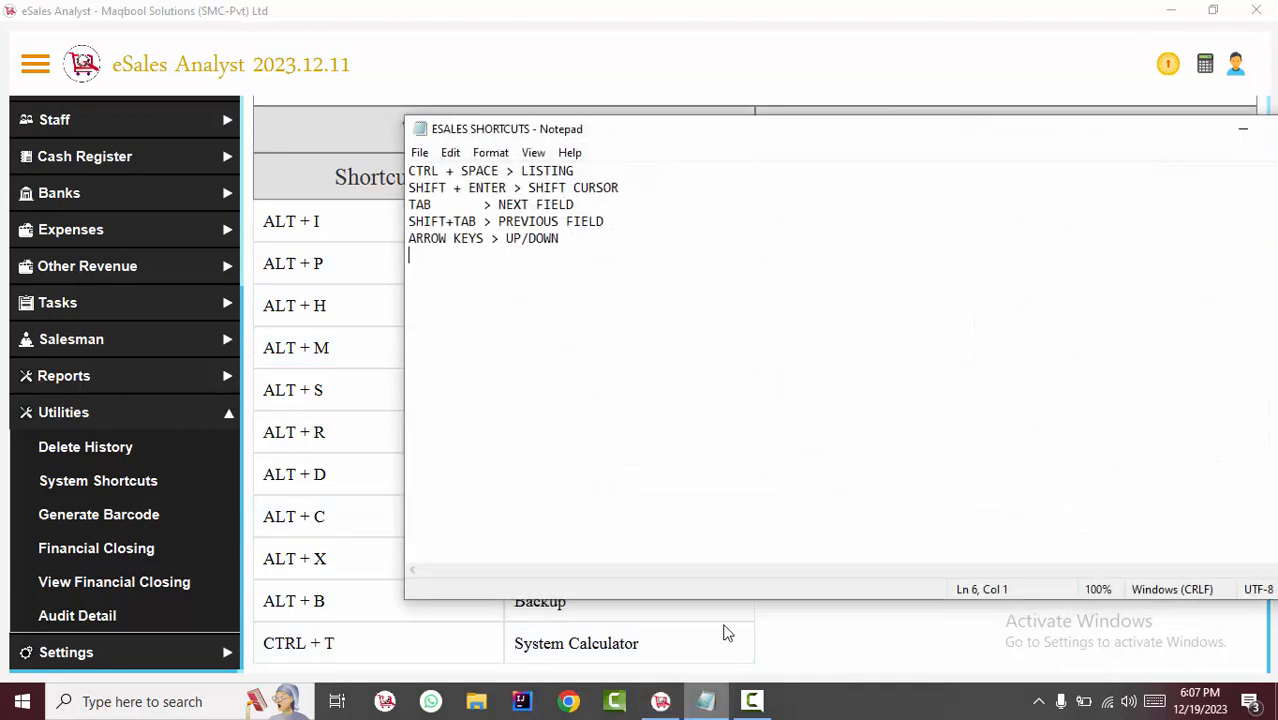
{"action": "left_click_drag", "start_coordinate": [702, 137], "coordinate": [644, 243]}
{"action": "left_click_drag", "start_coordinate": [603, 352], "coordinate": [390, 288]}
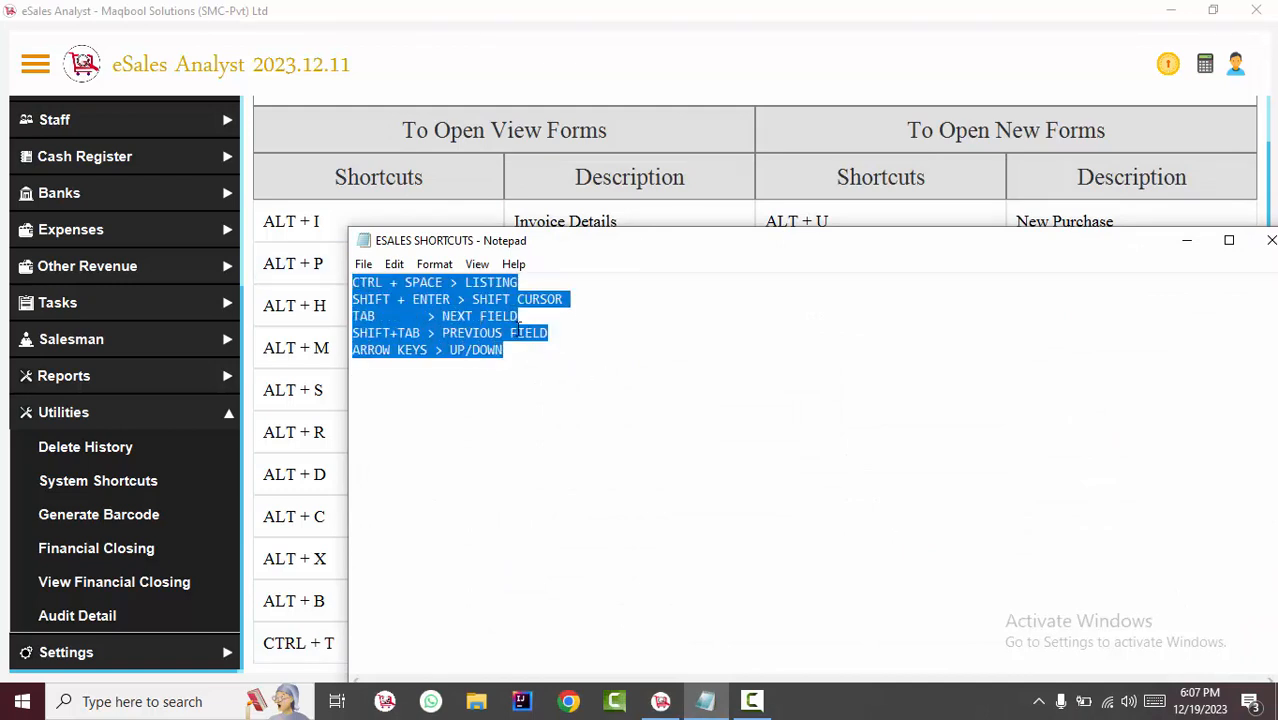
{"action": "left_click", "coordinate": [560, 352]}
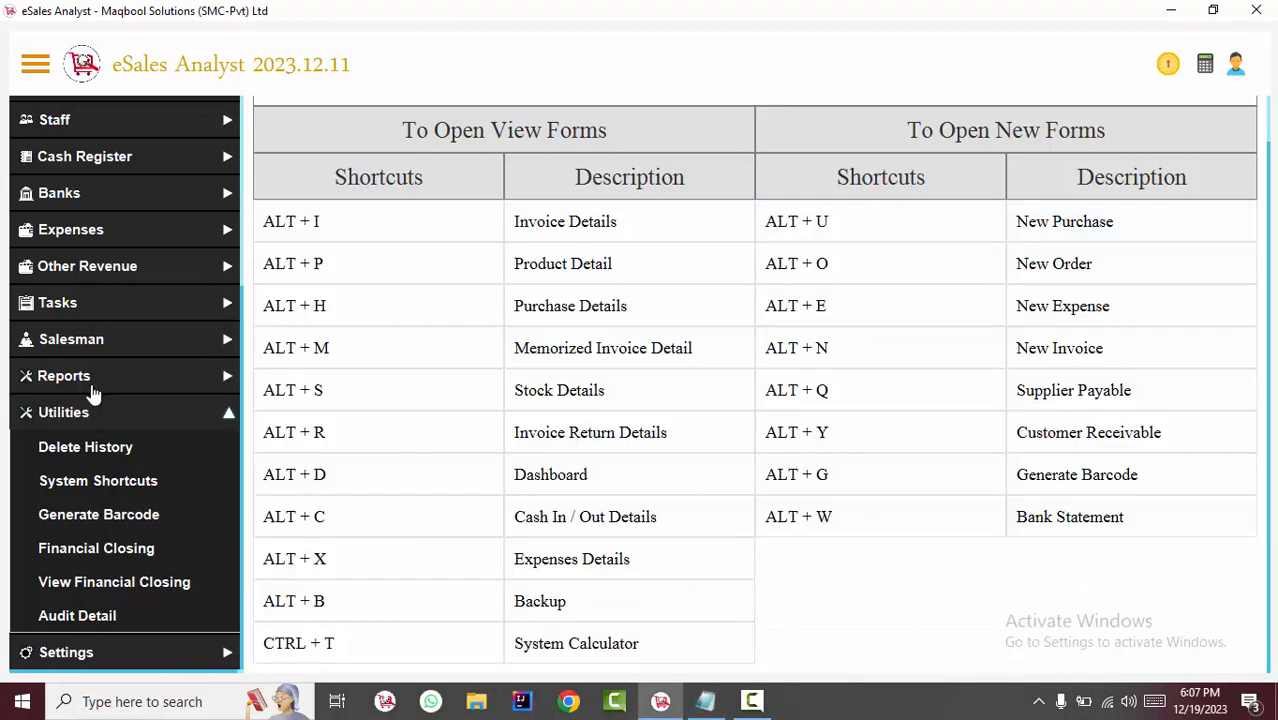
Switch back to eSales Analyst and open the Product Detail view of the products section.
{"action": "left_click", "coordinate": [92, 404]}
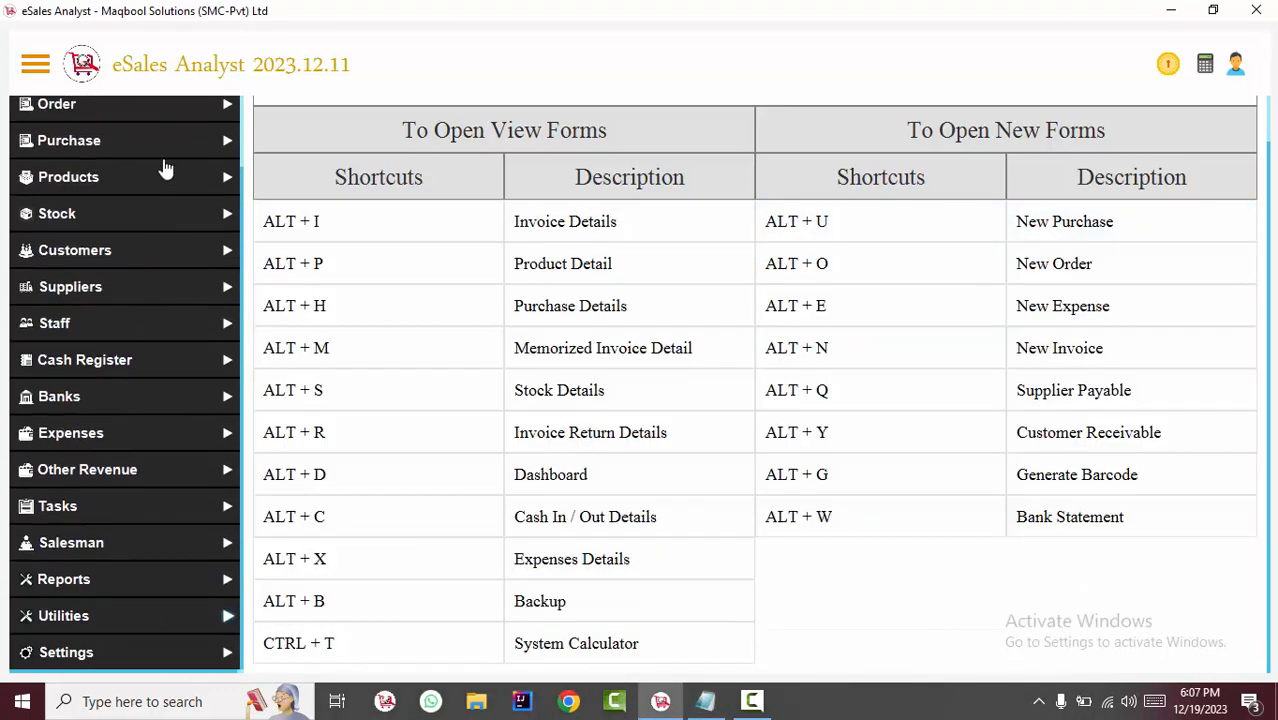
{"action": "left_click", "coordinate": [185, 178]}
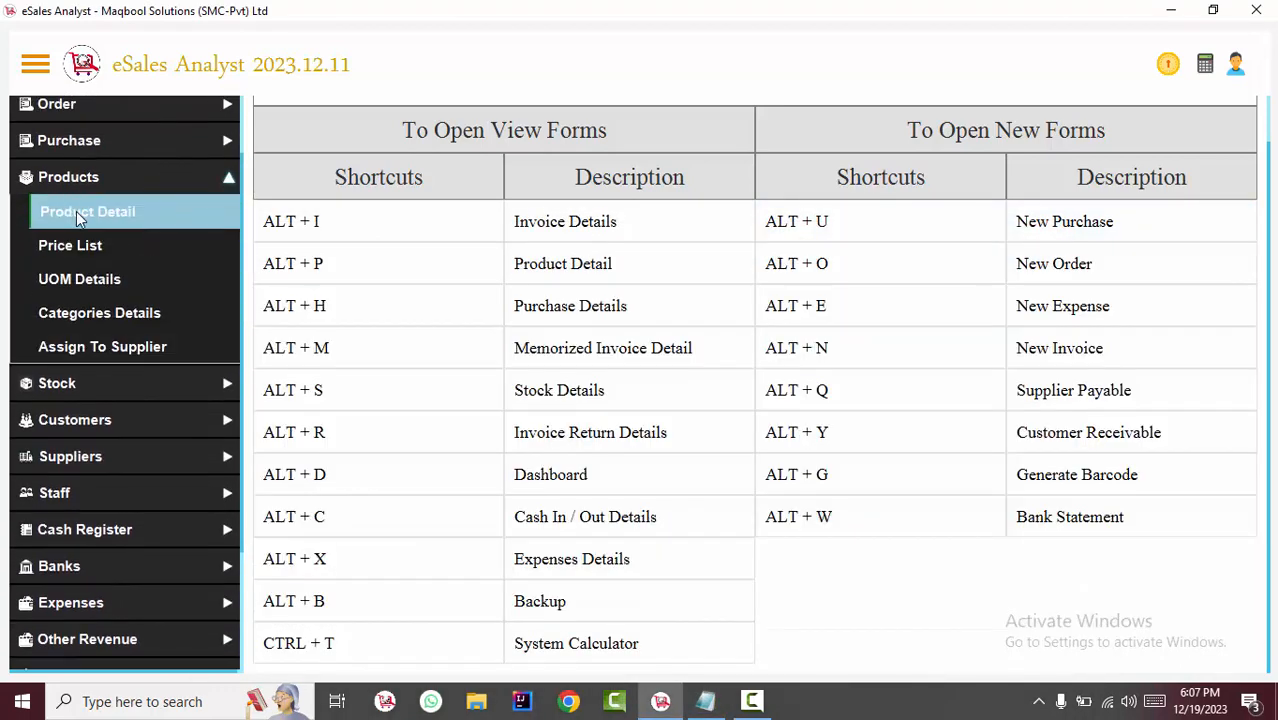
{"action": "left_click", "coordinate": [72, 211]}
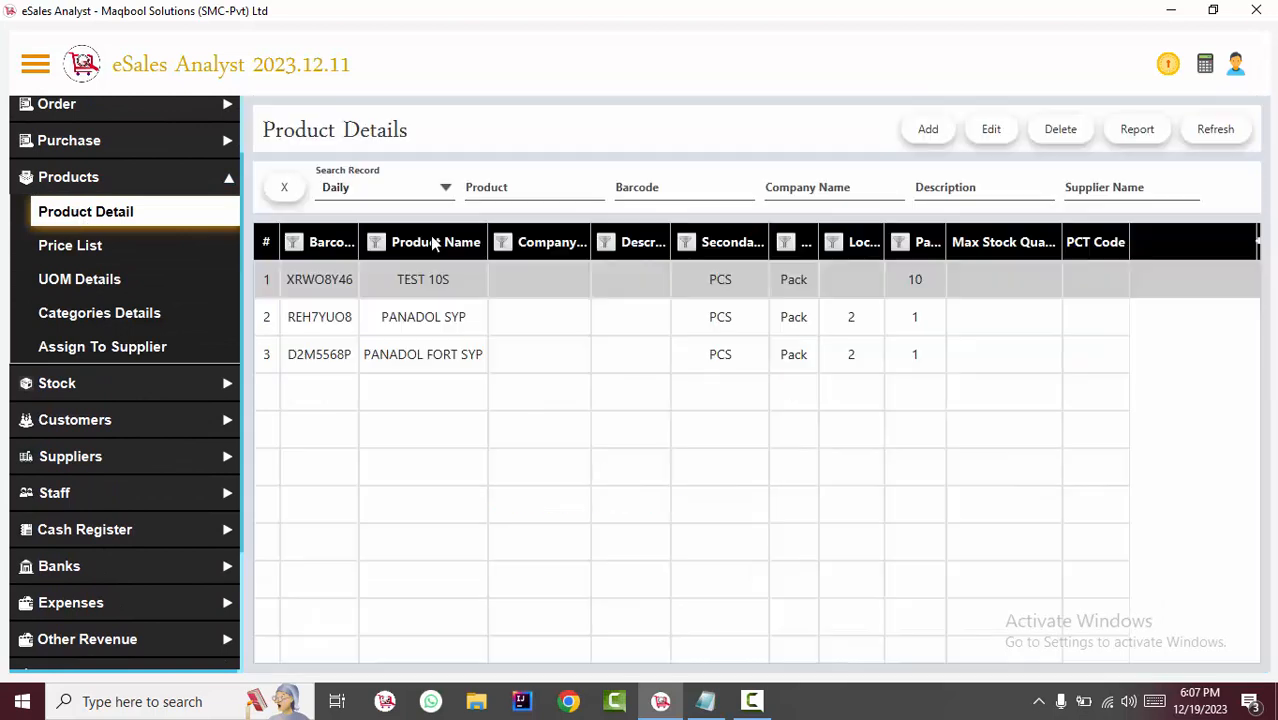
Bring up the full product listing in the Product search field, browse it and close it.
{"action": "left_click", "coordinate": [505, 192]}
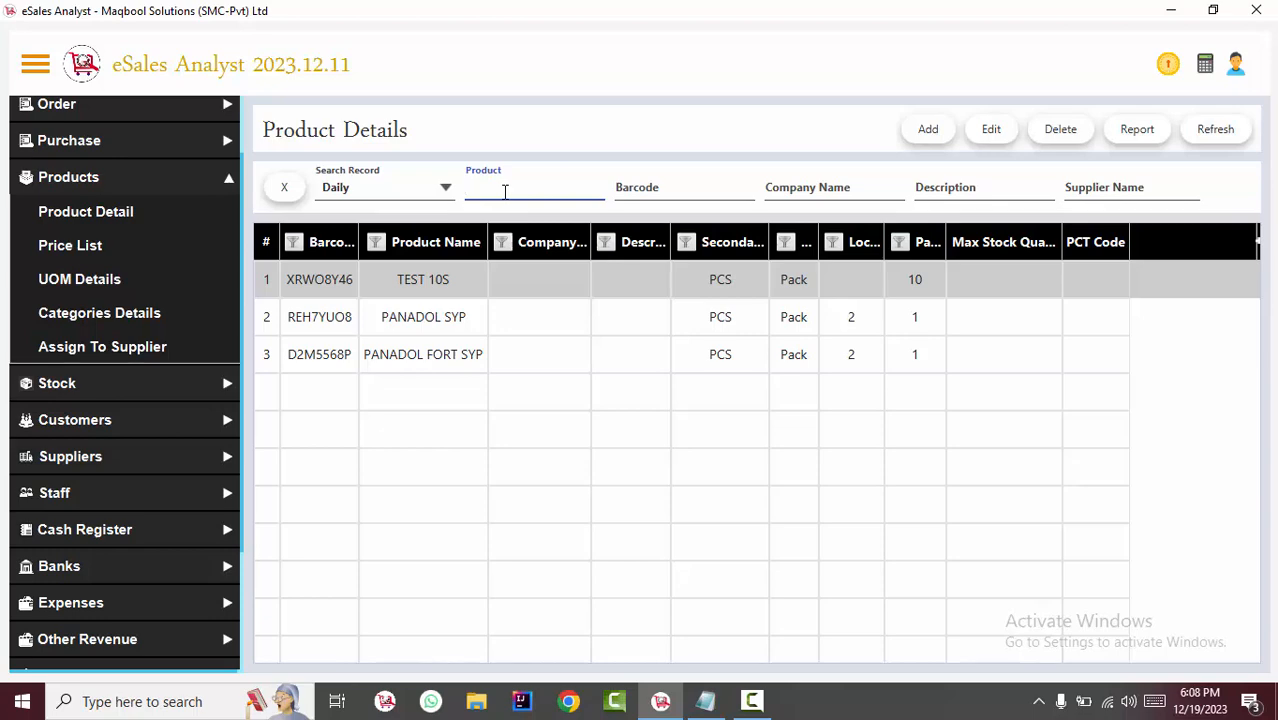
{"action": "left_click", "coordinate": [505, 191]}
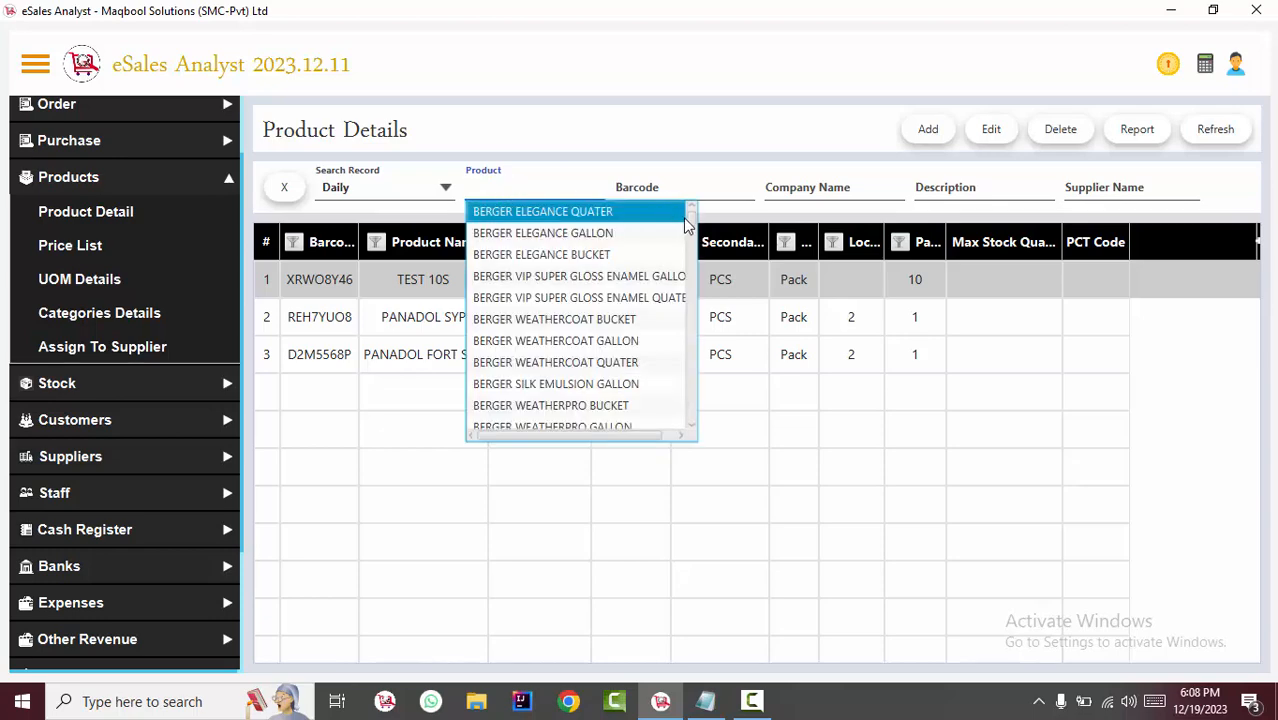
{"action": "left_click_drag", "start_coordinate": [690, 220], "coordinate": [687, 449]}
{"action": "left_click", "coordinate": [766, 464]}
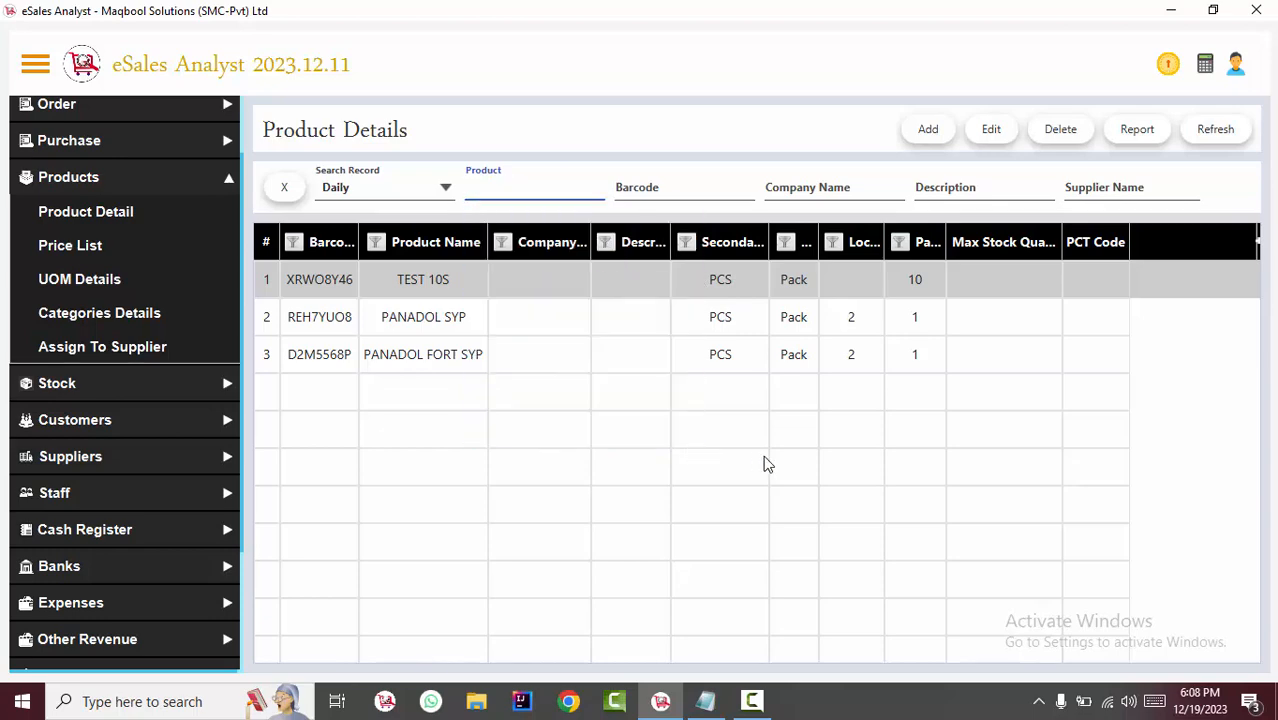
Start a new invoice and display the product listing and the customer listing in their search fields.
{"action": "key", "text": "F1"}
{"action": "left_click", "coordinate": [403, 284]}
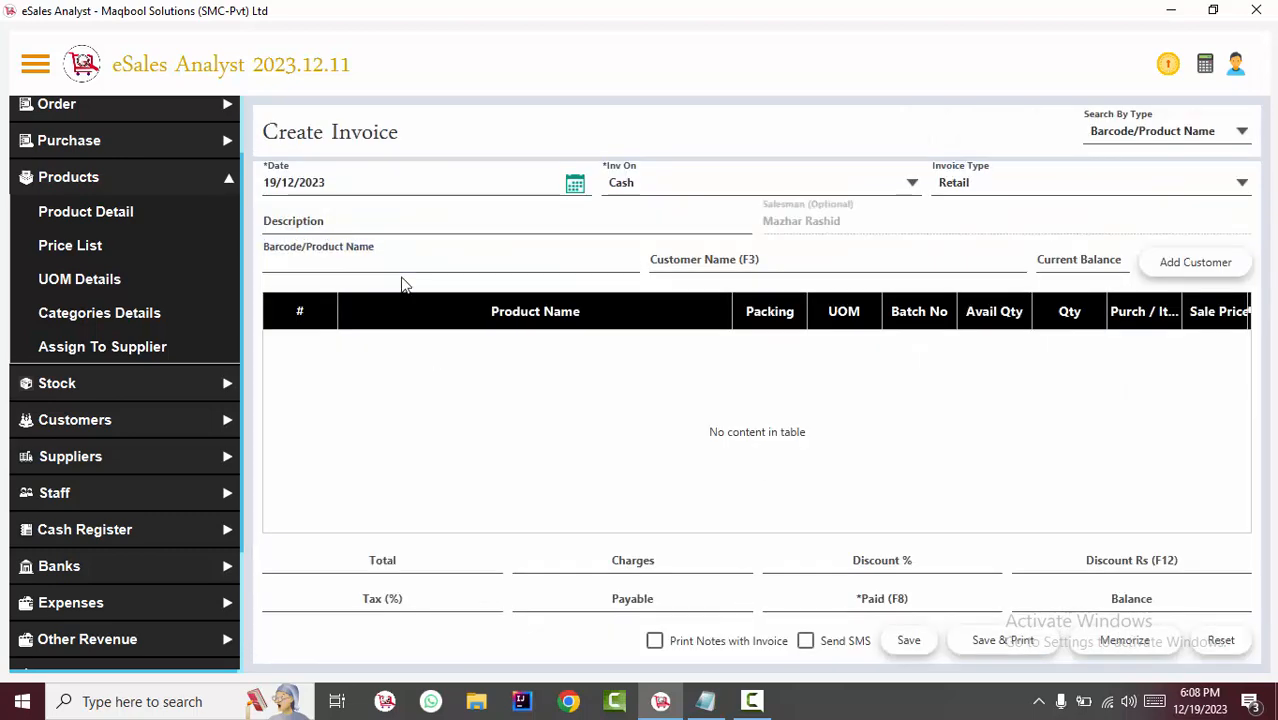
{"action": "left_click", "coordinate": [390, 262]}
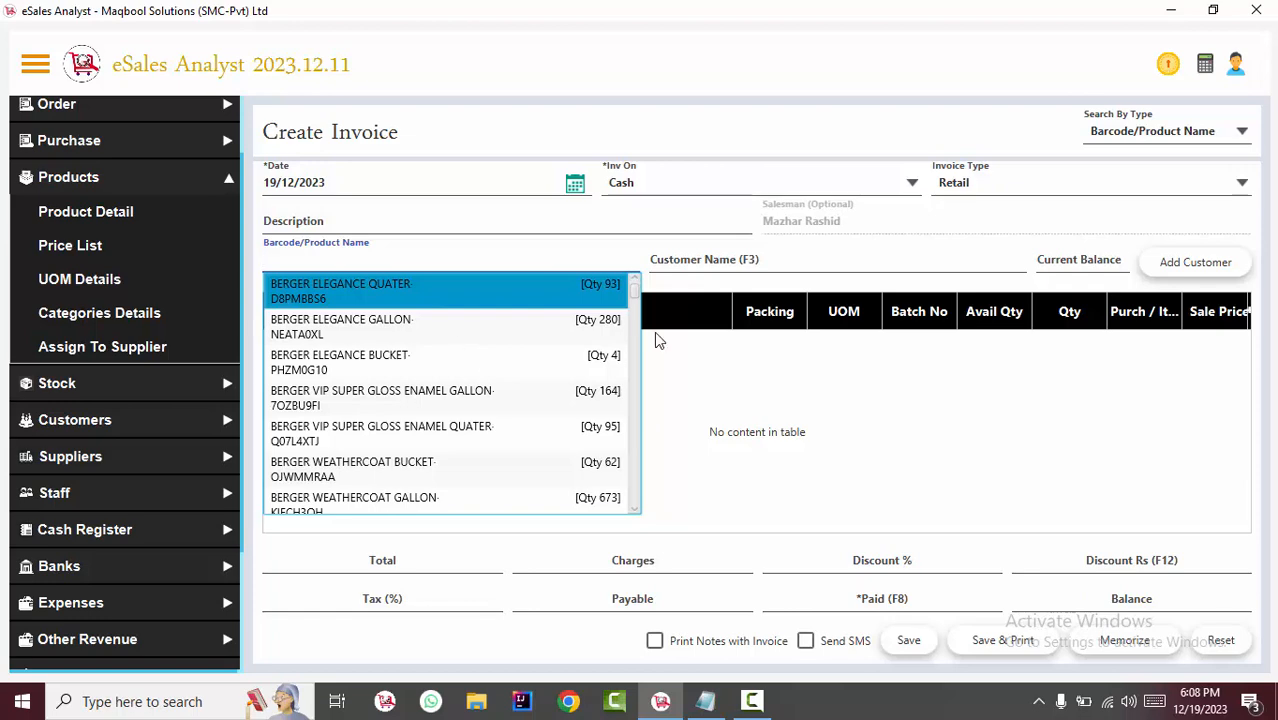
{"action": "left_click", "coordinate": [696, 322]}
{"action": "left_click", "coordinate": [698, 263]}
{"action": "key", "text": "space"}
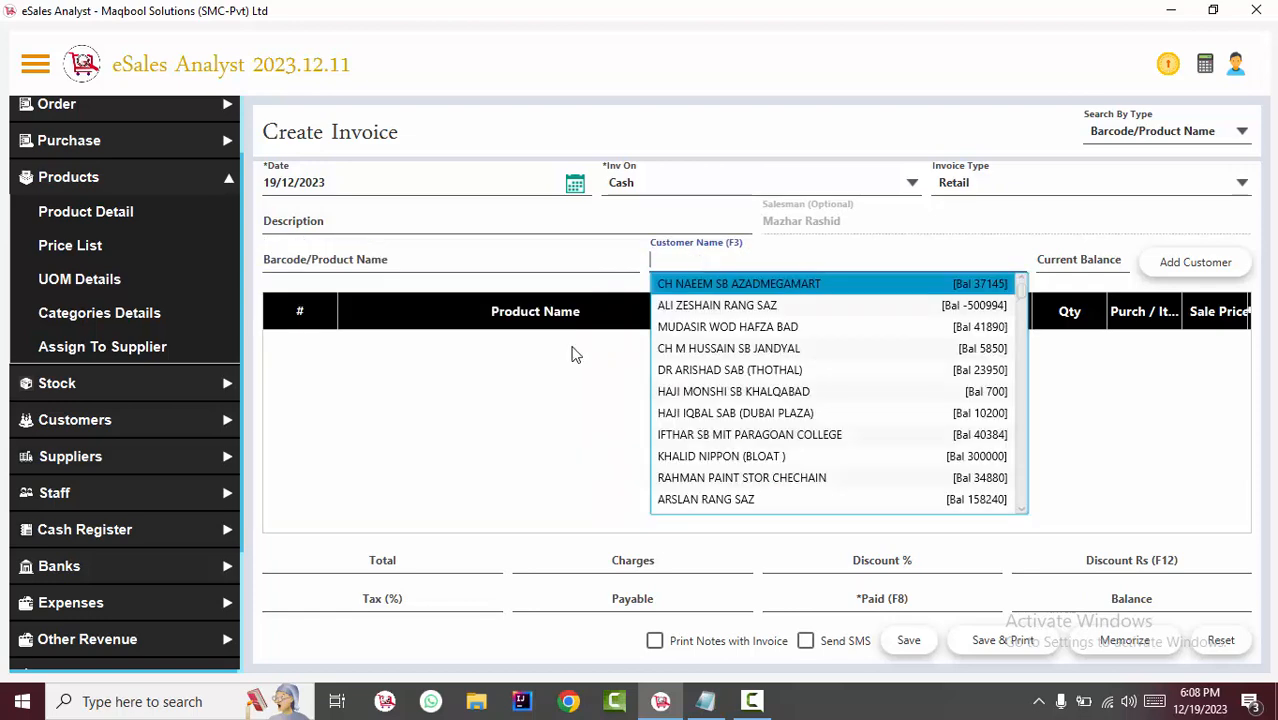
{"action": "left_click", "coordinate": [422, 294]}
Search the product name for PANADOL and add PANADOL TAB 100S to the invoice.
{"action": "left_click", "coordinate": [419, 263]}
{"action": "type", "text": "A"}
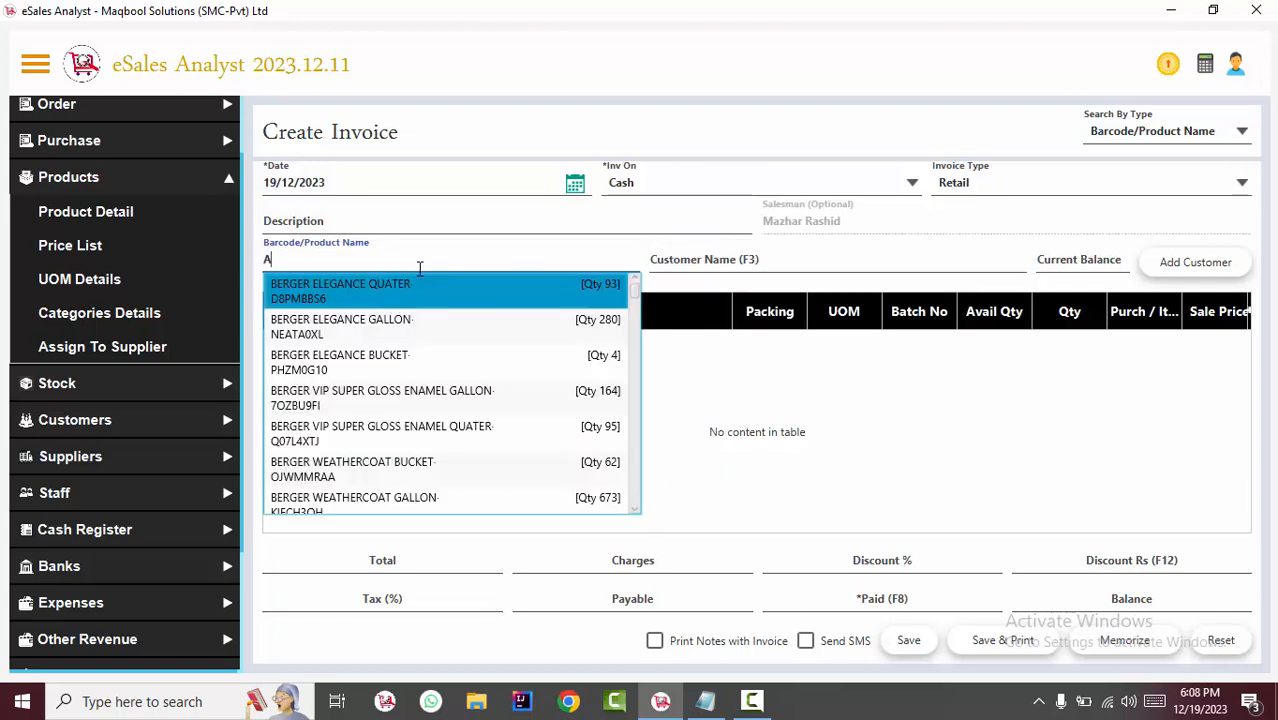
{"action": "key", "text": "BackSpace"}
{"action": "type", "text": "PANADO"}
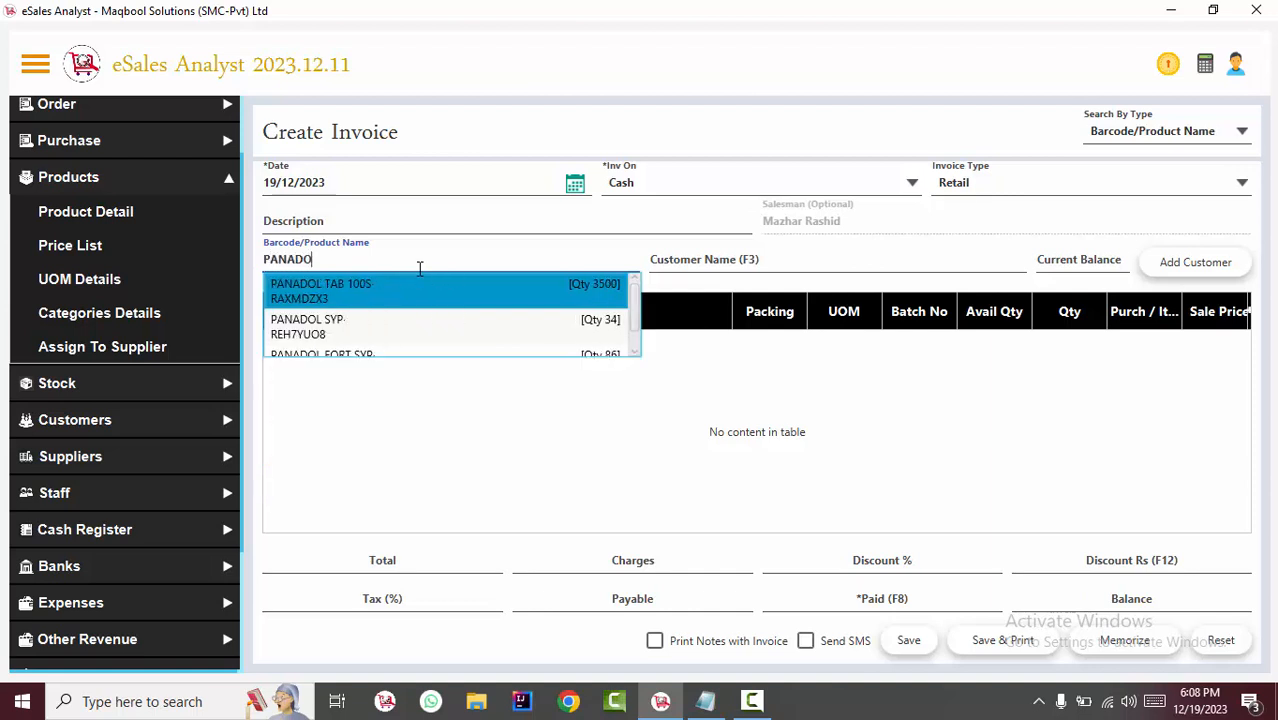
{"action": "type", "text": "L"}
{"action": "key", "text": "Return"}
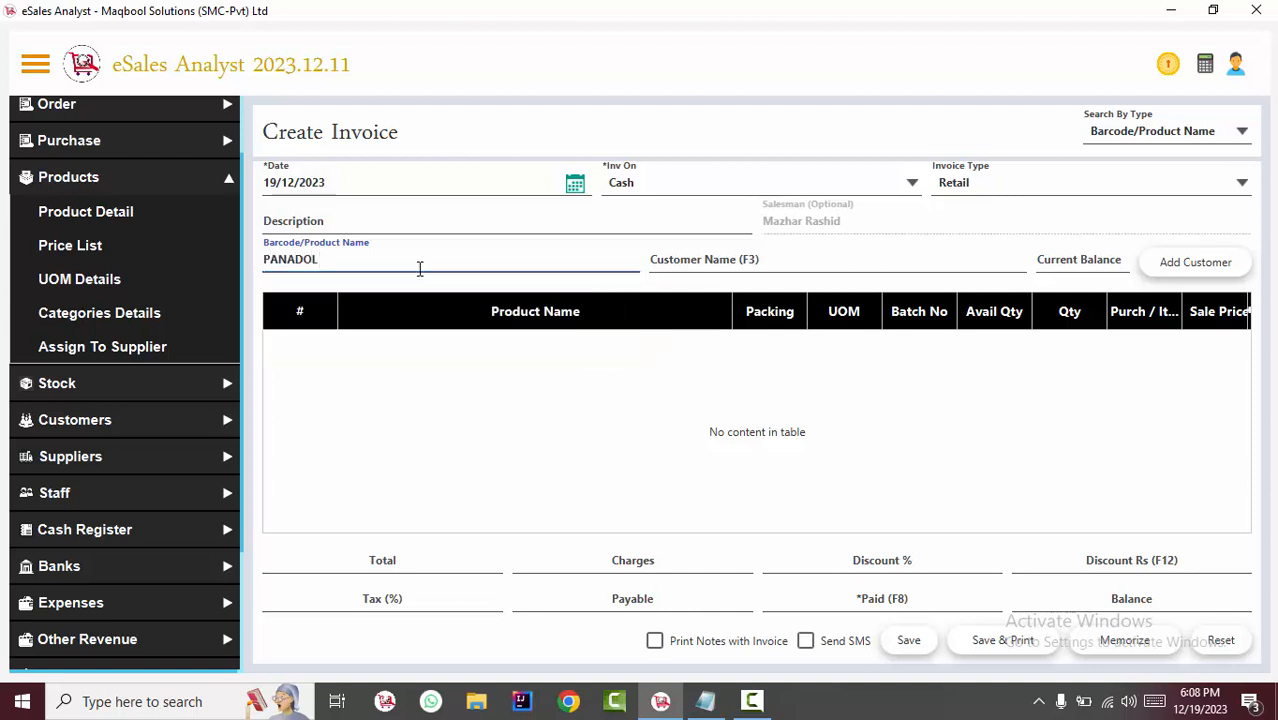
Clear the PANADOL TAB 100S row's batch number, browse its available batches and return to the product name search.
{"action": "left_click", "coordinate": [954, 362]}
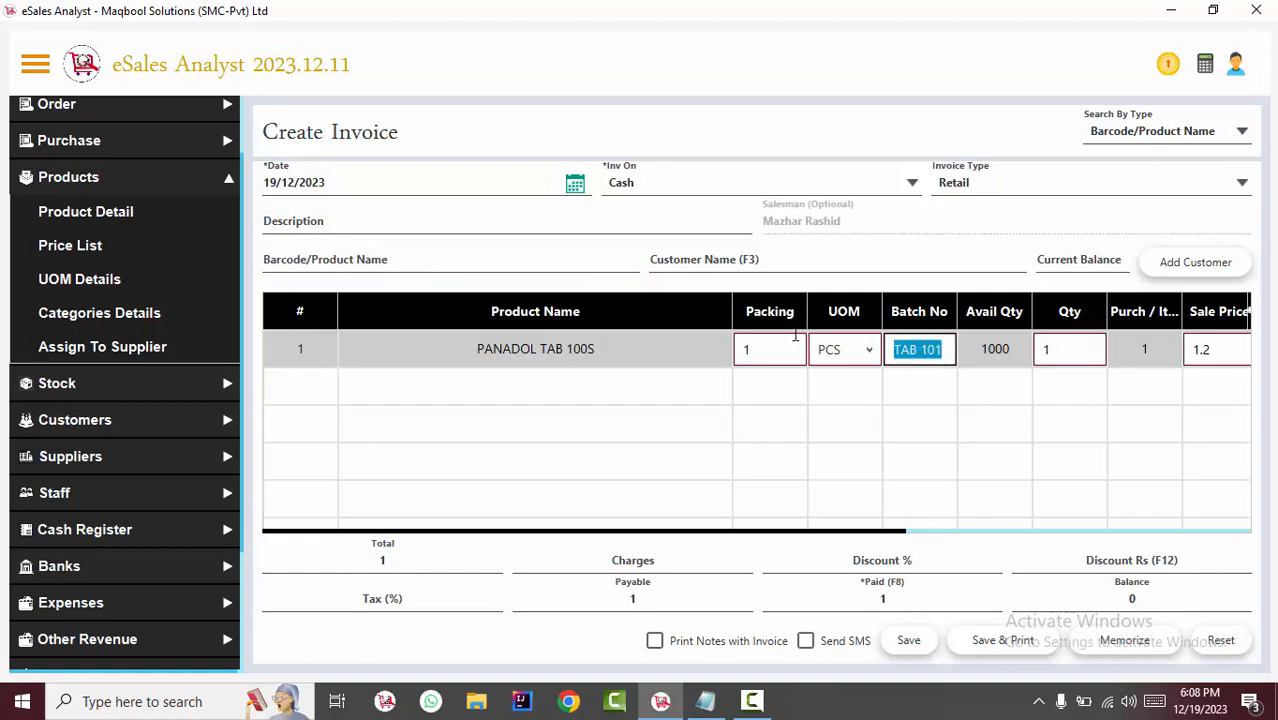
{"action": "key", "text": "BackSpace"}
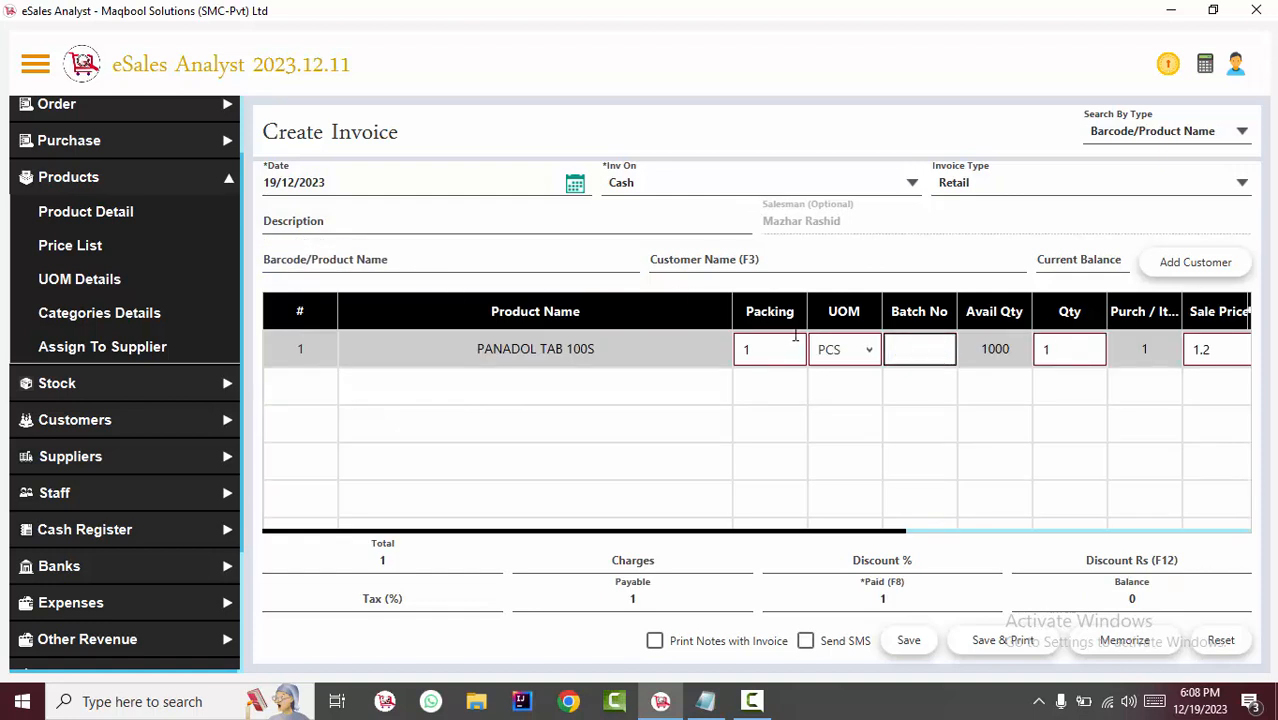
{"action": "key", "text": "Down"}
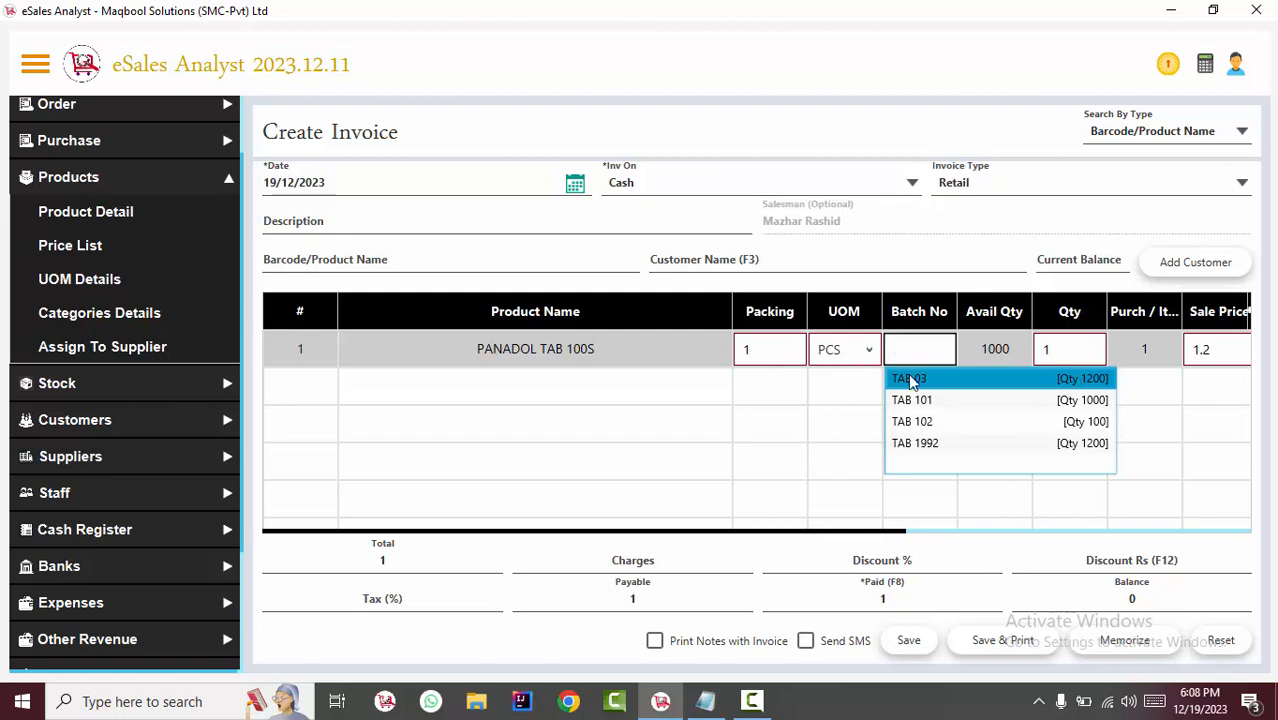
{"action": "key", "text": "Down"}
{"action": "key", "text": "Down"}
{"action": "key", "text": "Down"}
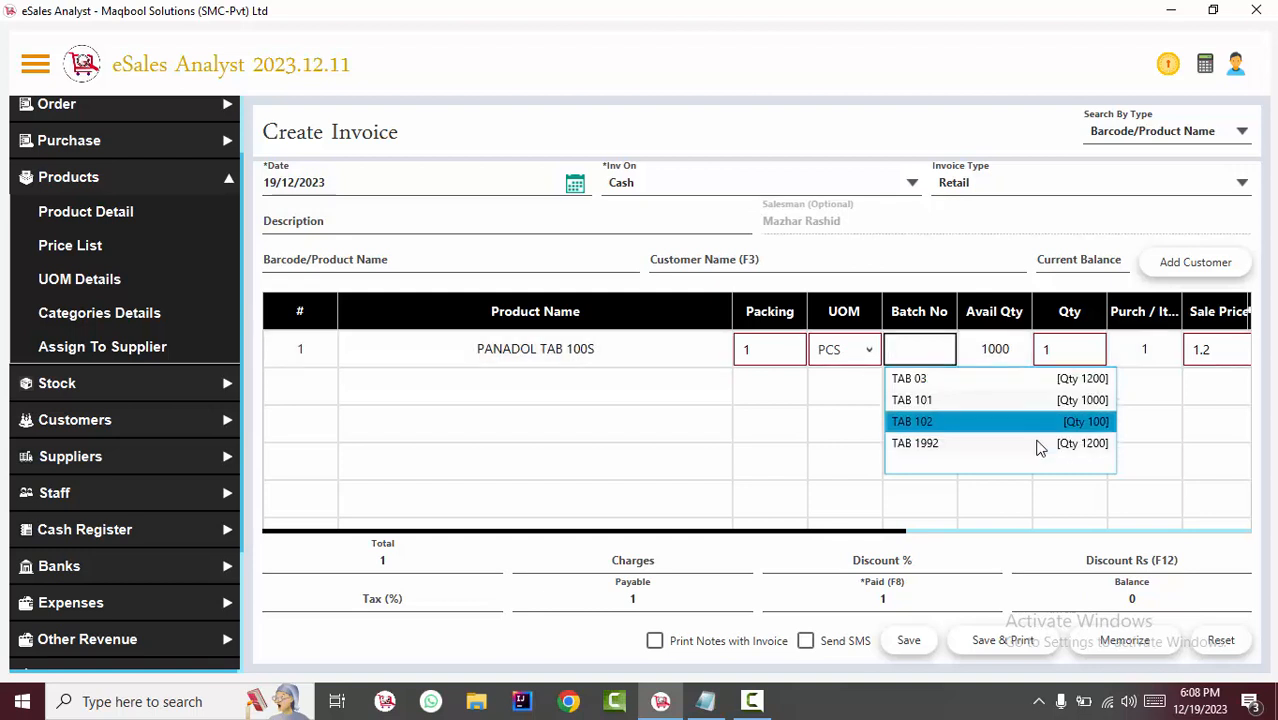
{"action": "key", "text": "Up"}
{"action": "key", "text": "Escape"}
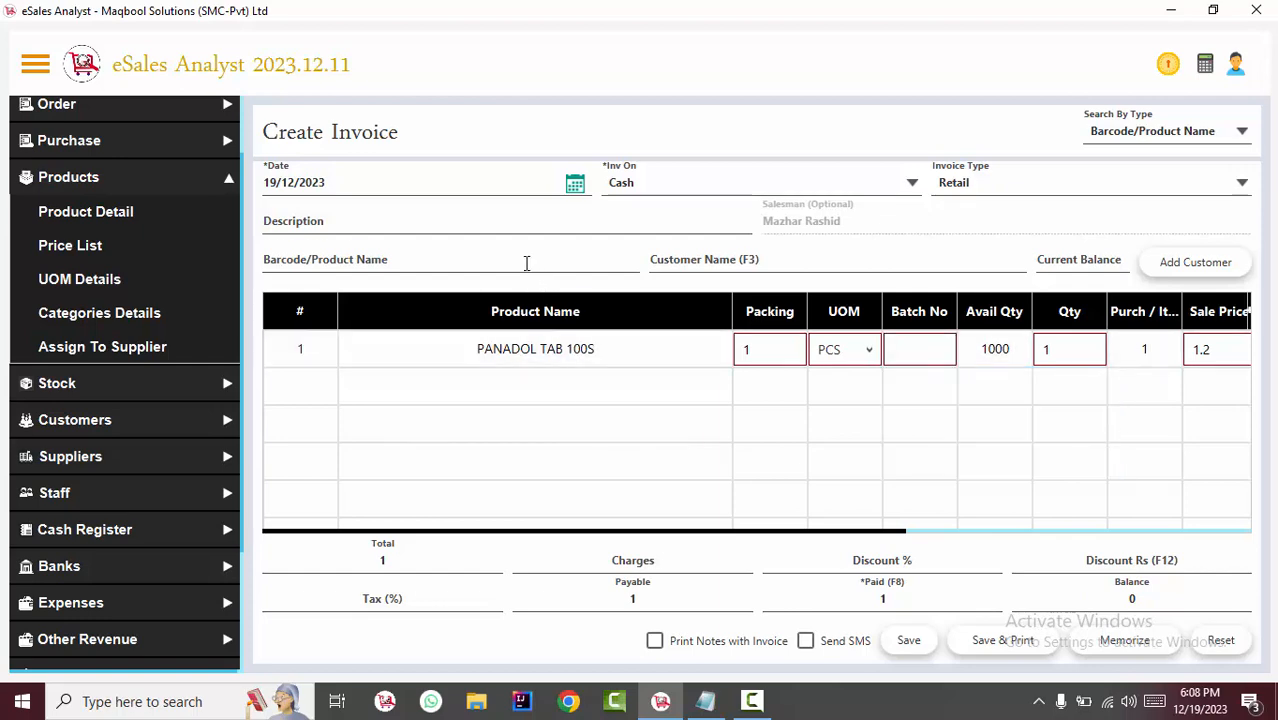
{"action": "left_click", "coordinate": [526, 263]}
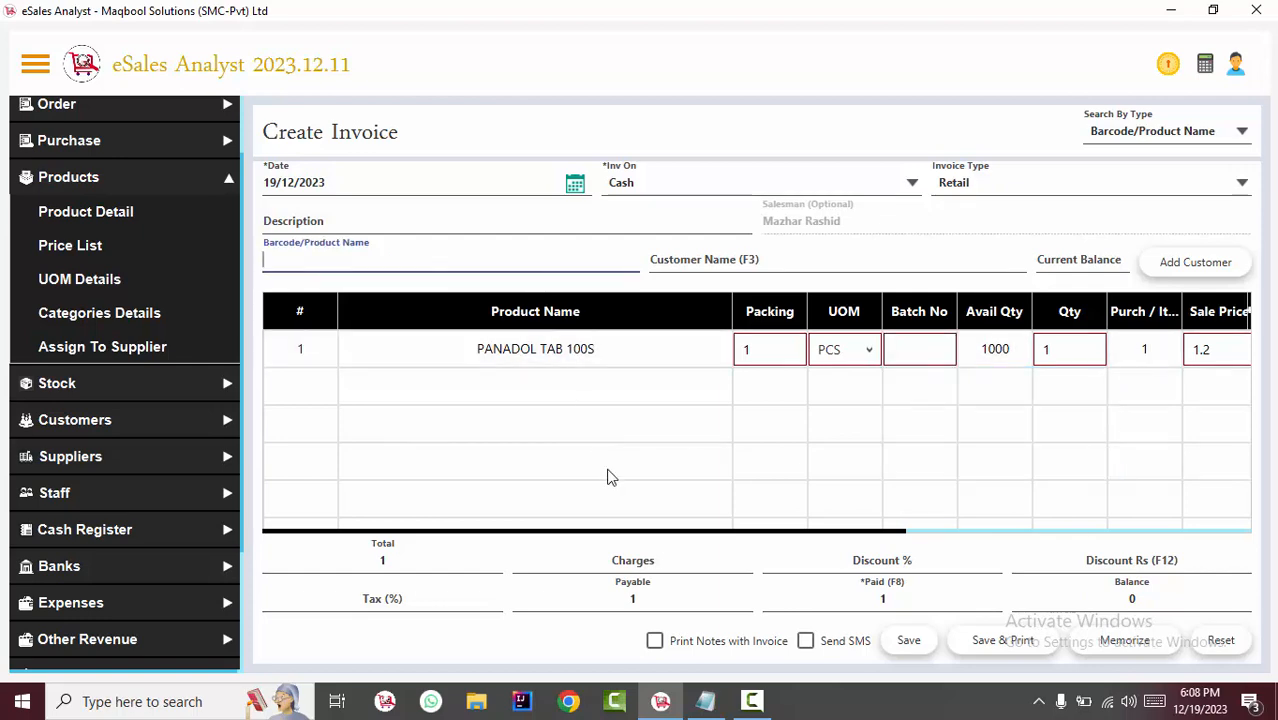
Switch to the ESALES SHORTCUTS note in Notepad to highlight its SHIFT CURSOR line, and return to the invoice.
{"action": "left_click", "coordinate": [705, 701]}
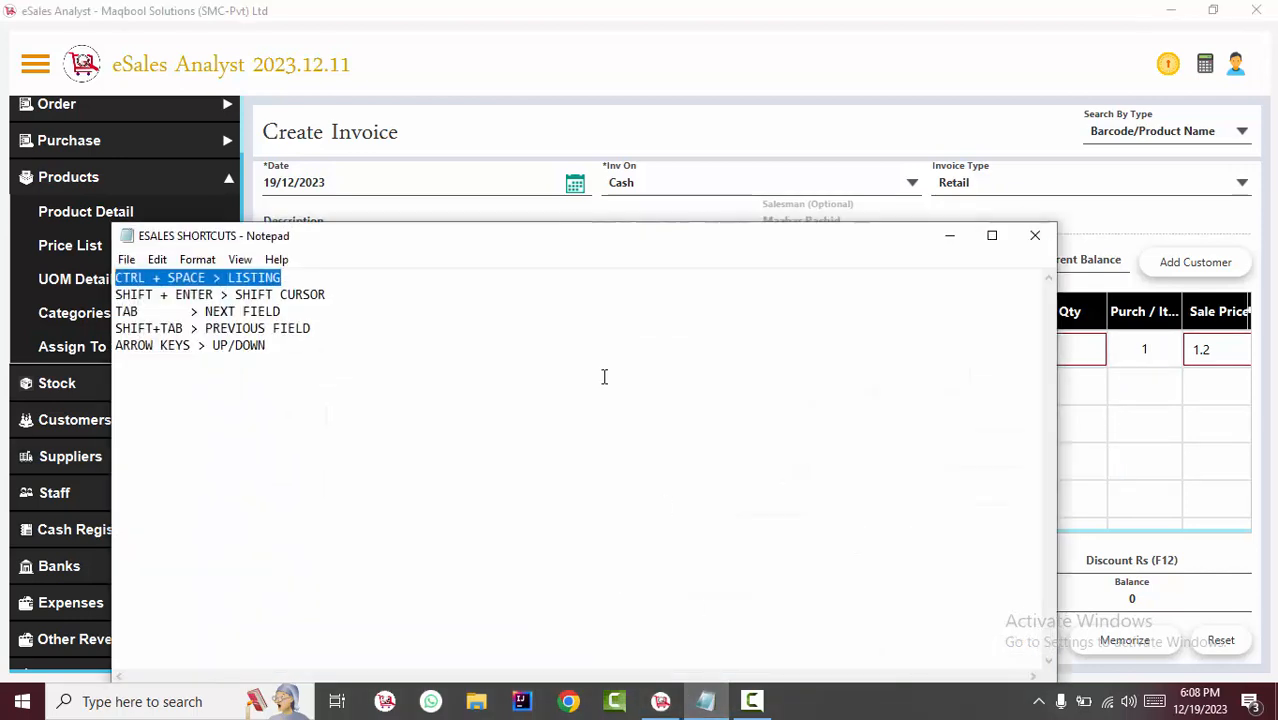
{"action": "left_click", "coordinate": [350, 297]}
{"action": "left_click_drag", "start_coordinate": [285, 278], "coordinate": [115, 276]}
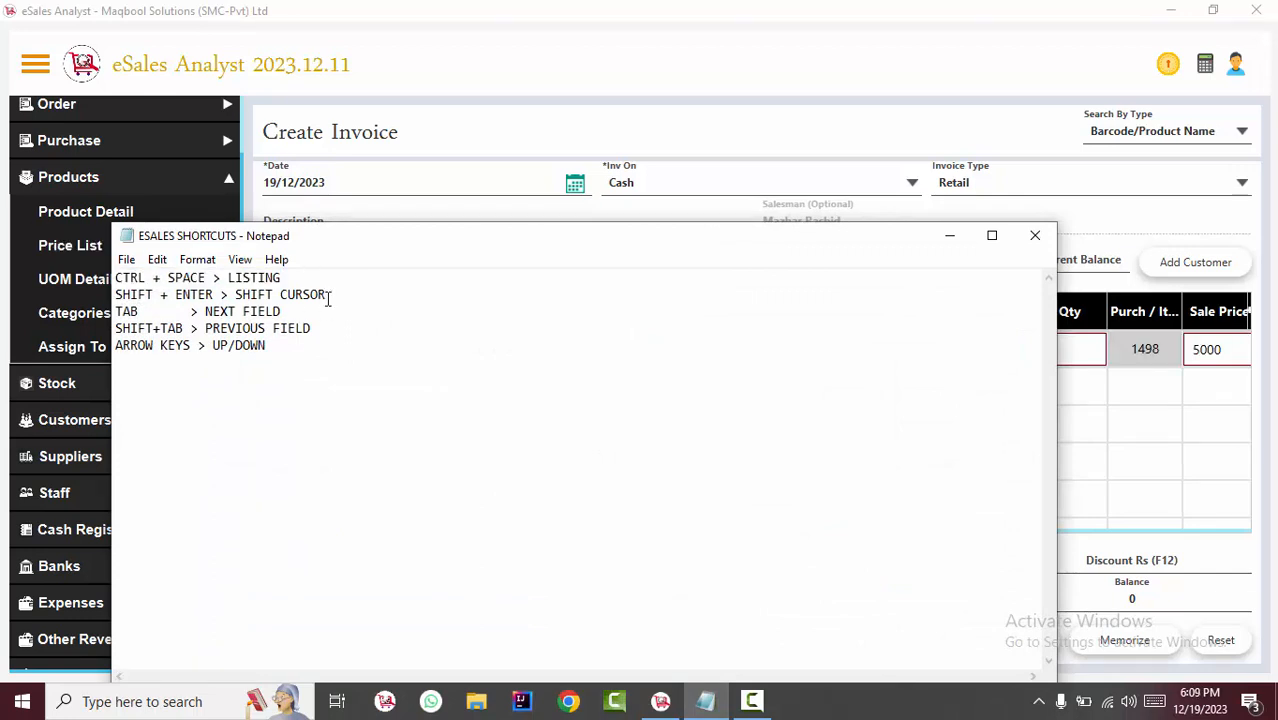
{"action": "left_click_drag", "start_coordinate": [331, 292], "coordinate": [207, 305]}
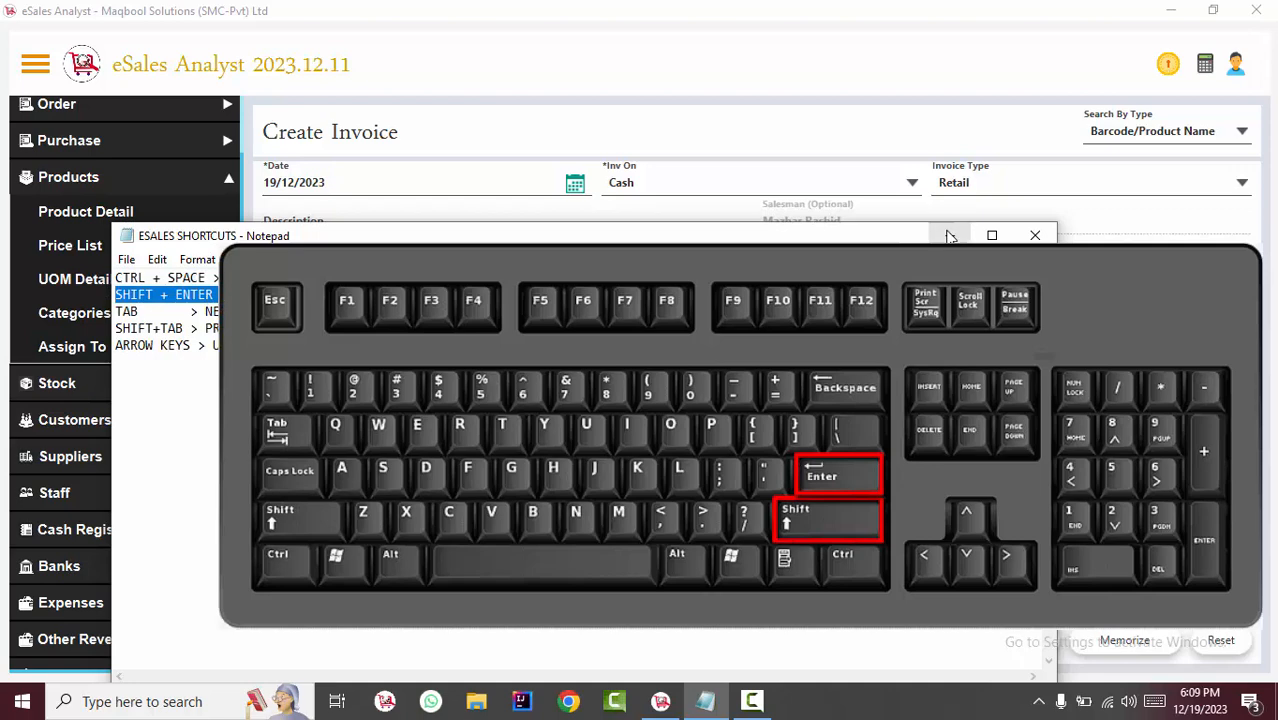
{"action": "left_click", "coordinate": [442, 216]}
Search the product name for PANA and add PANADOL TAB 100S to the emptied invoice.
{"action": "left_click", "coordinate": [417, 260]}
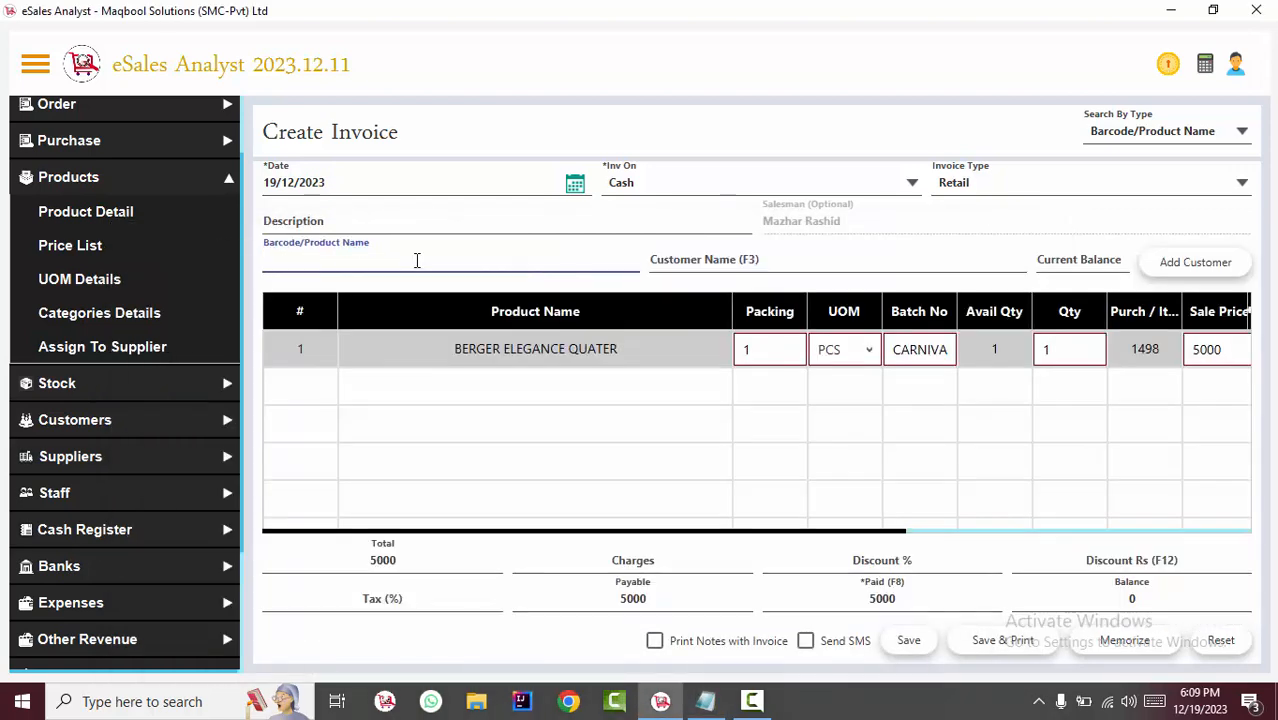
{"action": "key", "text": "shift+Return"}
{"action": "type", "text": "PANA"}
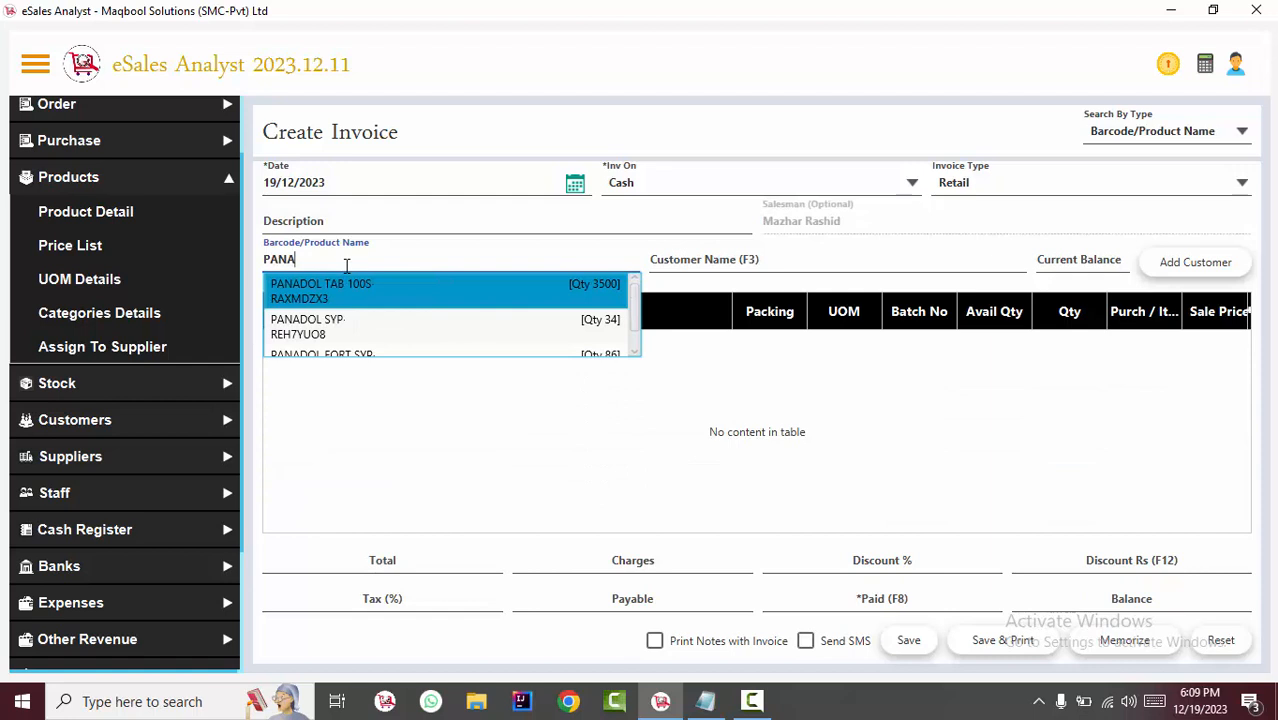
{"action": "key", "text": "Return"}
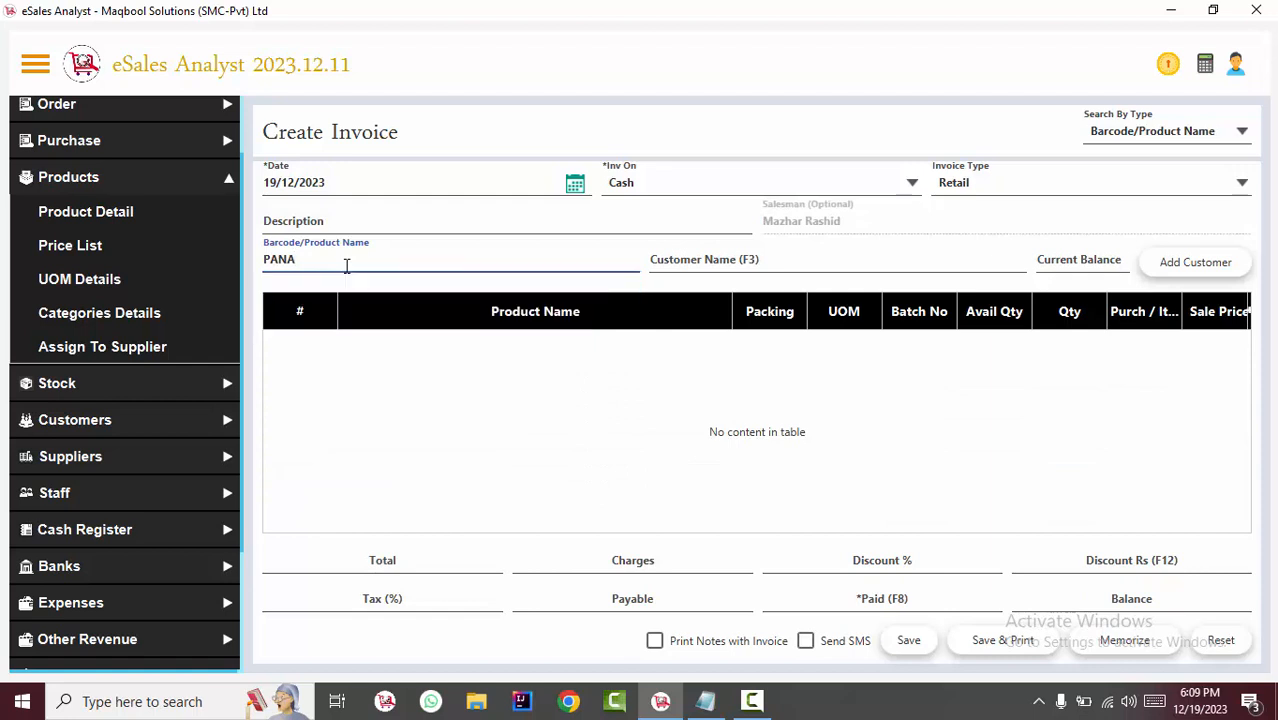
Set the quantity of PANADOL TAB 100S to 22.
{"action": "left_click", "coordinate": [1083, 360]}
{"action": "double_click", "coordinate": [1083, 360]}
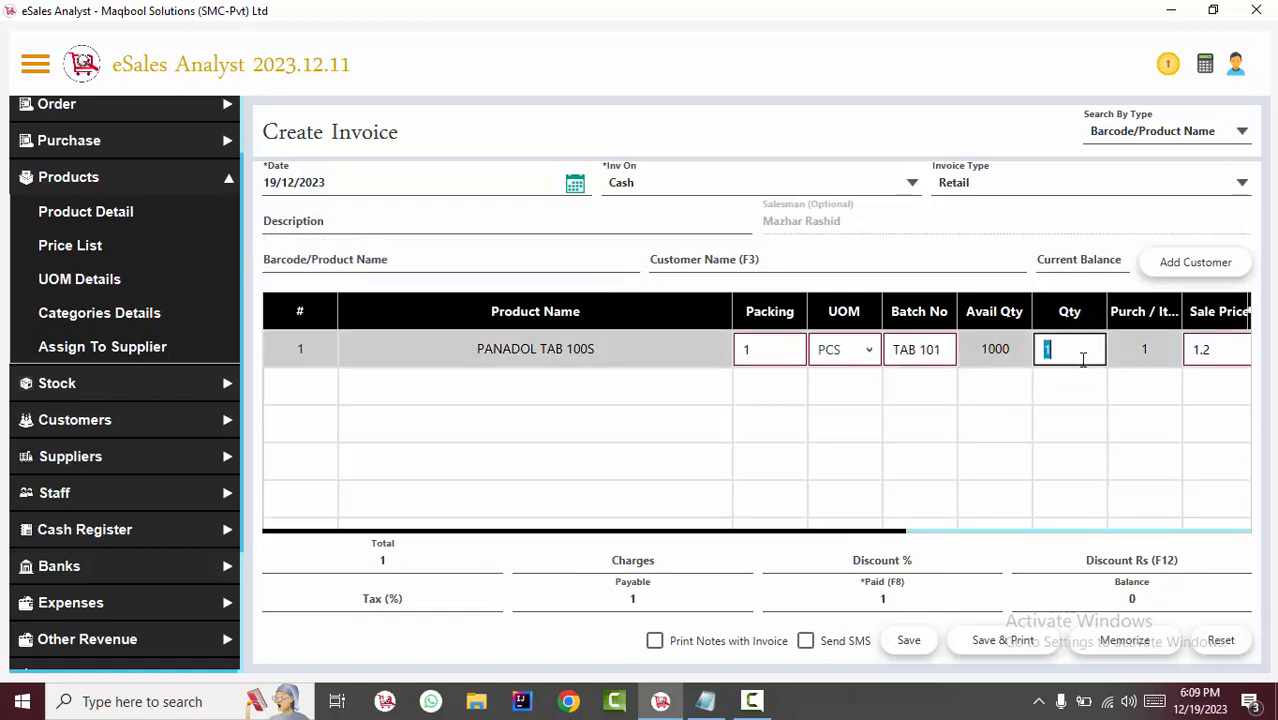
{"action": "type", "text": "22"}
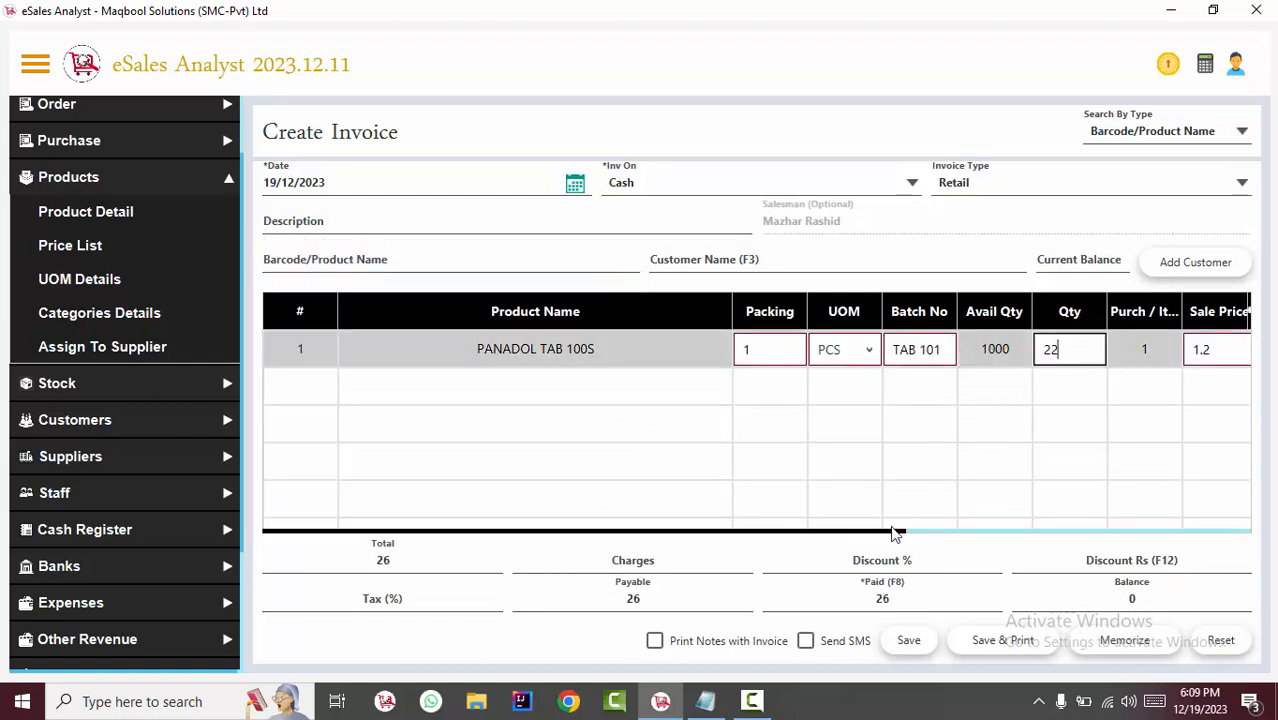
Shift the cursor between the product name search and the PANADOL TAB 100S row's sale price and quantity cells.
{"action": "left_click_drag", "start_coordinate": [896, 531], "coordinate": [996, 540]}
{"action": "double_click", "coordinate": [1088, 350]}
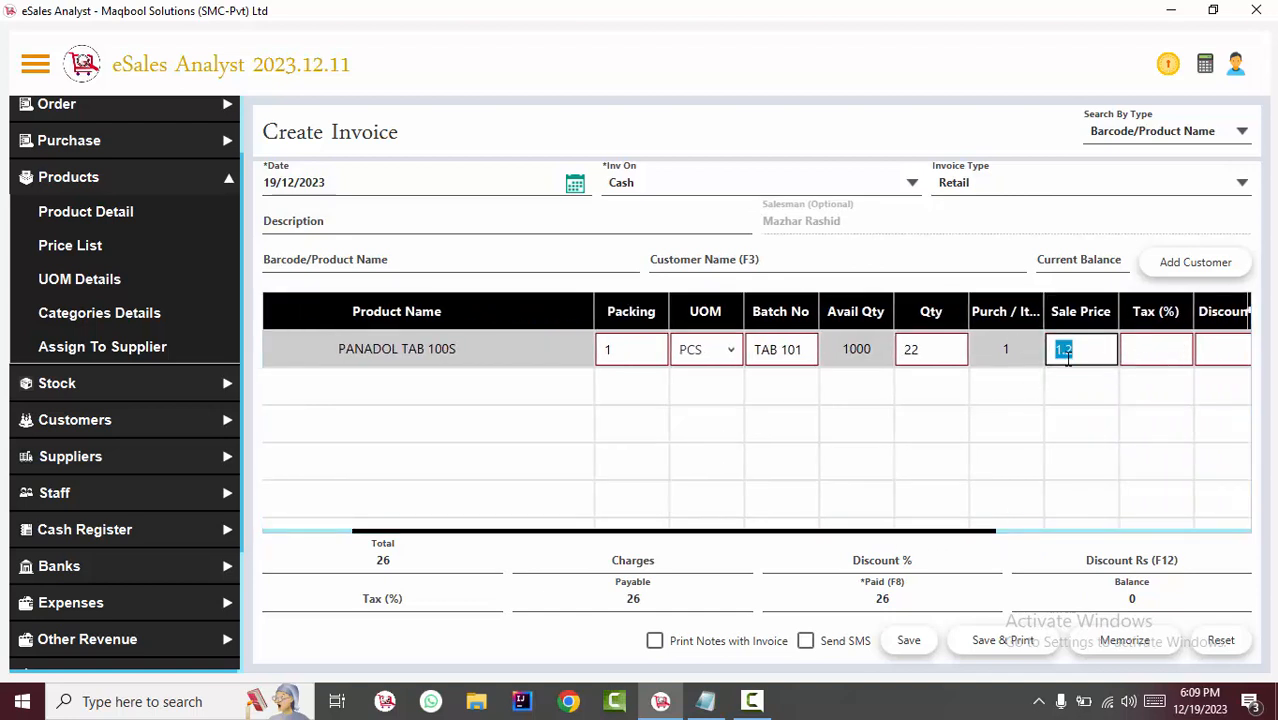
{"action": "left_click", "coordinate": [324, 263]}
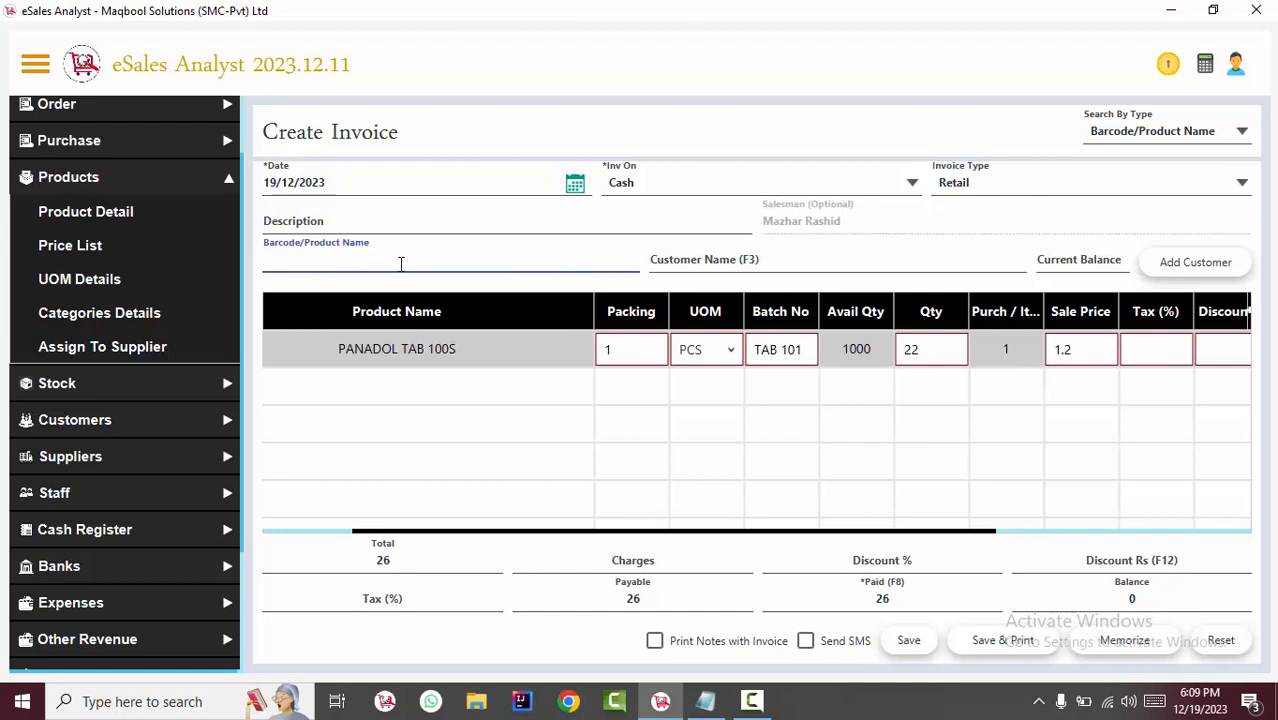
{"action": "left_click", "coordinate": [1081, 352]}
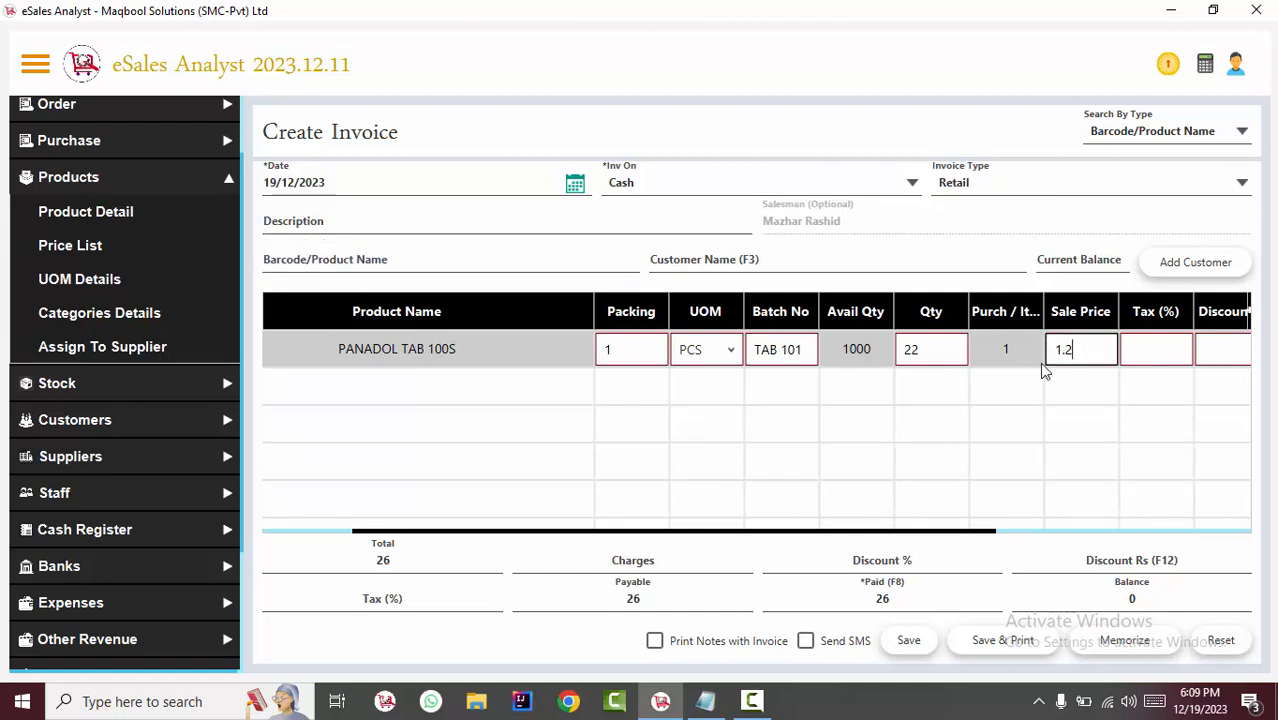
{"action": "key", "text": "Return"}
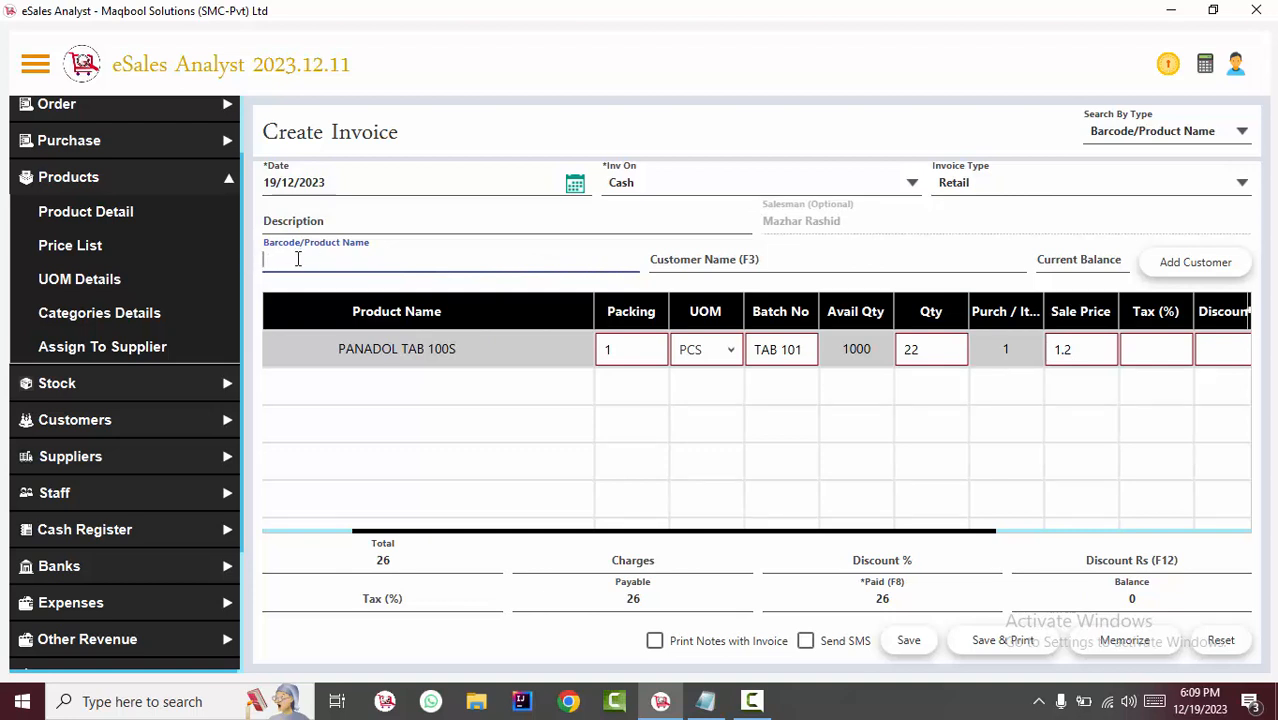
{"action": "key", "text": "Return"}
{"action": "left_click", "coordinate": [914, 358]}
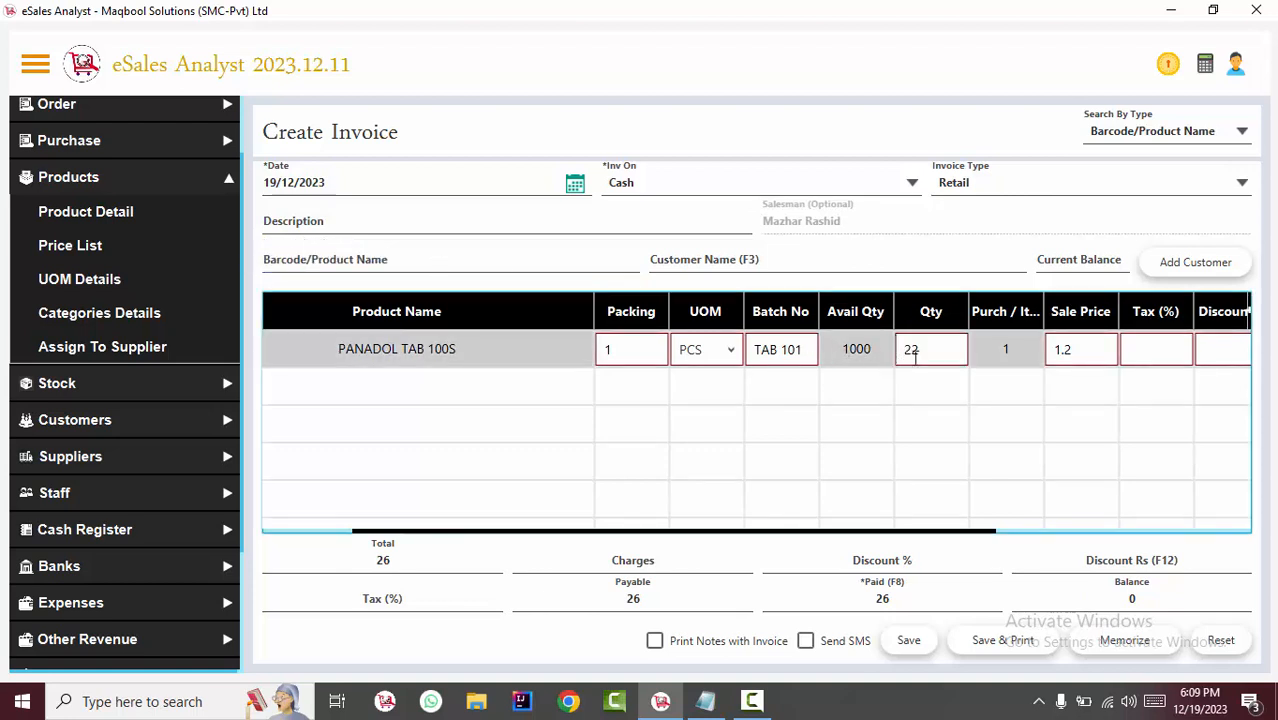
{"action": "left_click_drag", "start_coordinate": [916, 357], "coordinate": [669, 316]}
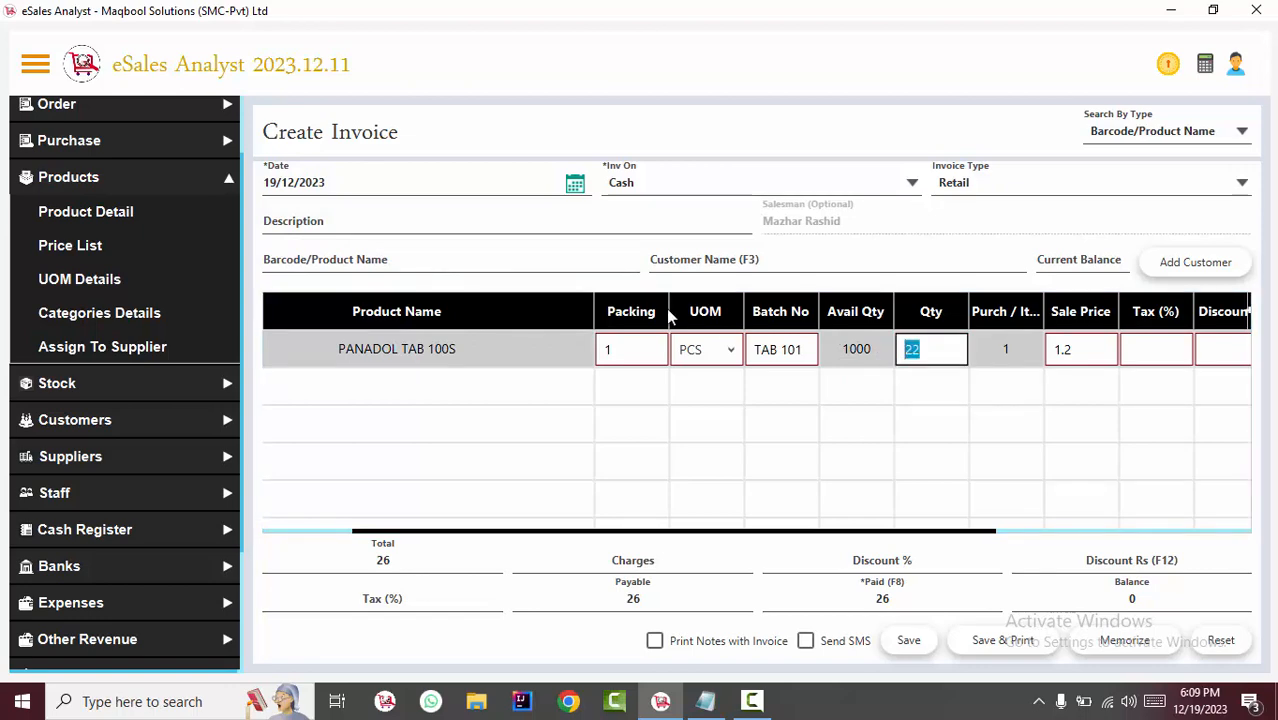
Open the Add Purchase form and add ICI PAINTEX STAR EMULSION BUCKET and BERGER ELEGANCE QUATER to it.
{"action": "key", "text": "ctrl+p"}
{"action": "type", "text": "P"}
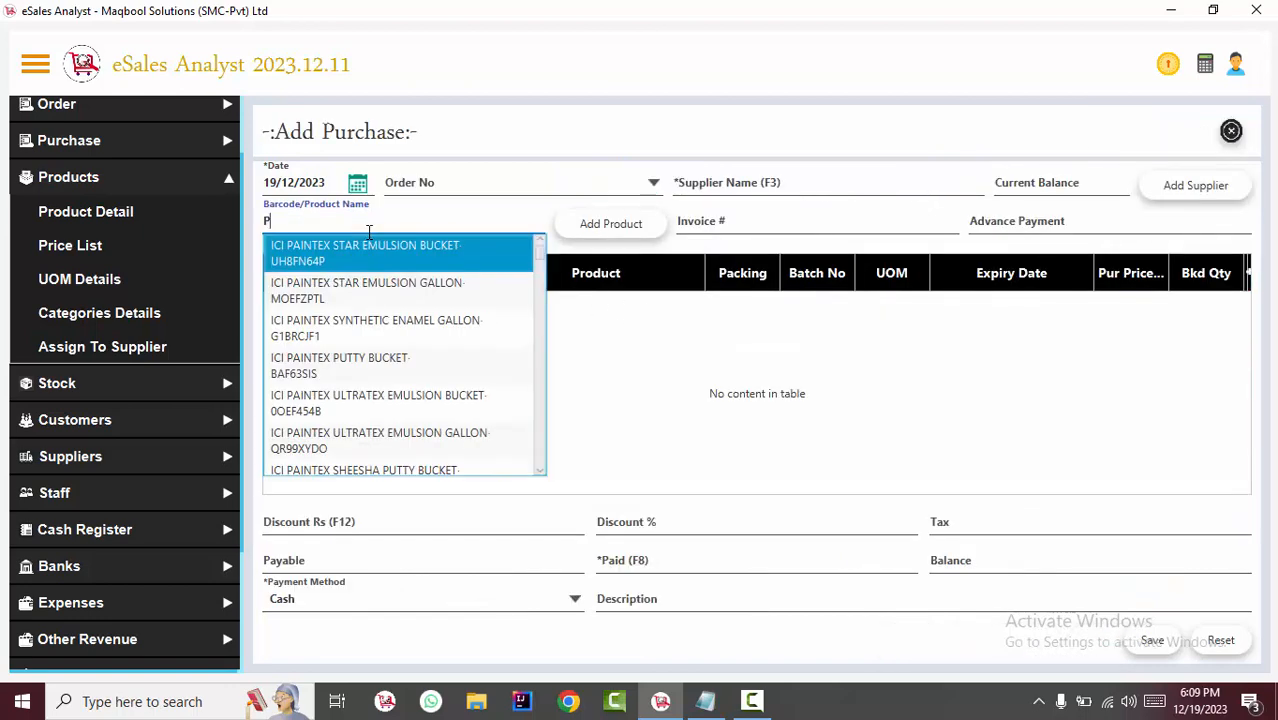
{"action": "key", "text": "Return"}
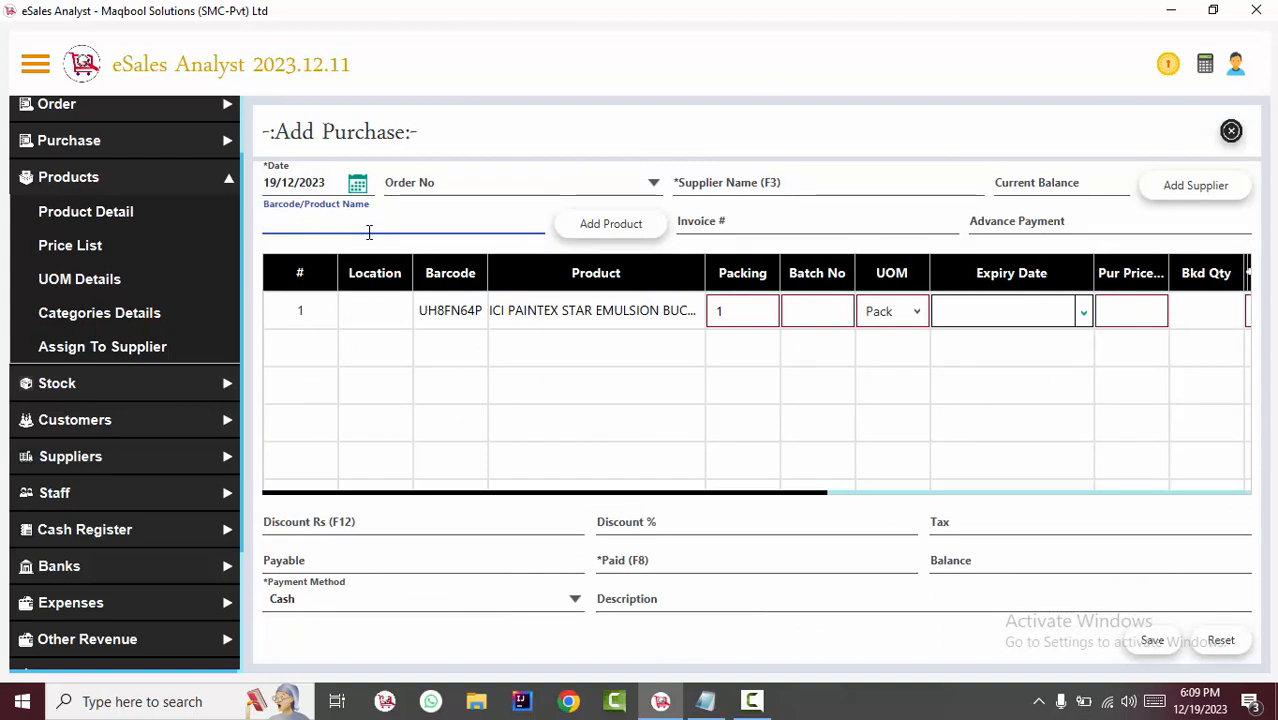
{"action": "type", "text": "B"}
{"action": "key", "text": "Return"}
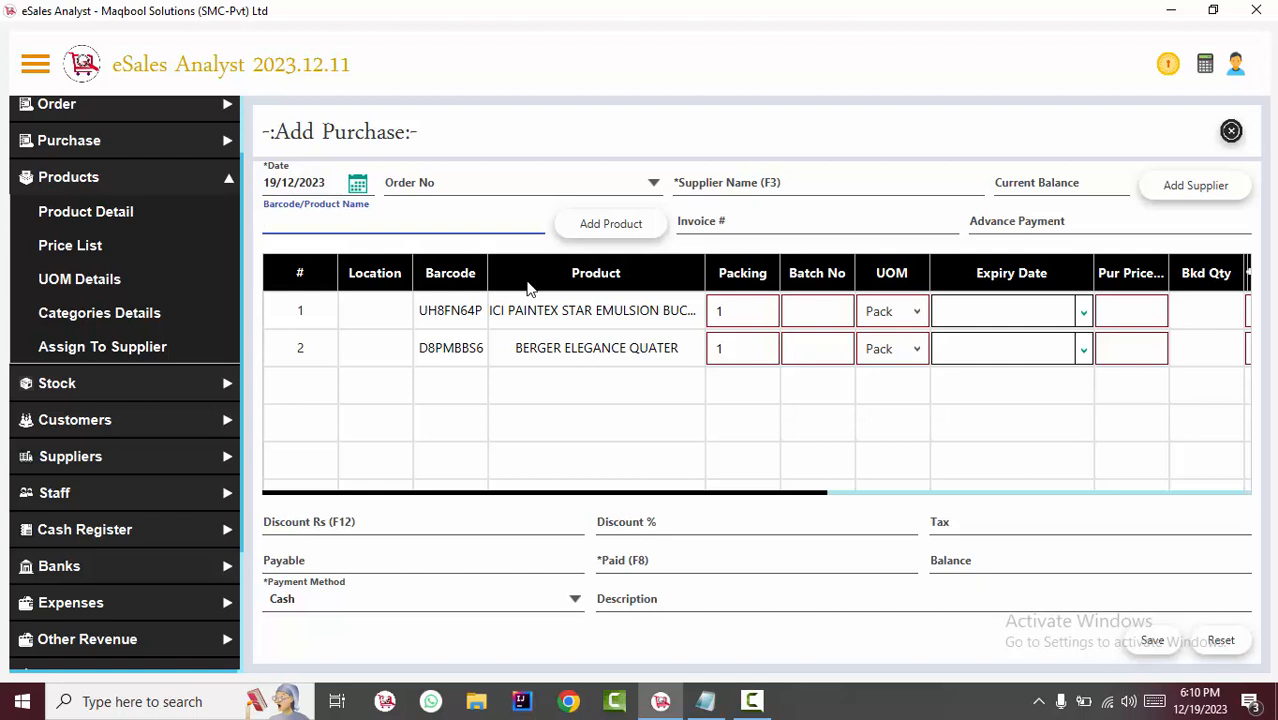
Browse the available batches for the BERGER ELEGANCE QUATER row and close the list without choosing one.
{"action": "left_click", "coordinate": [843, 350]}
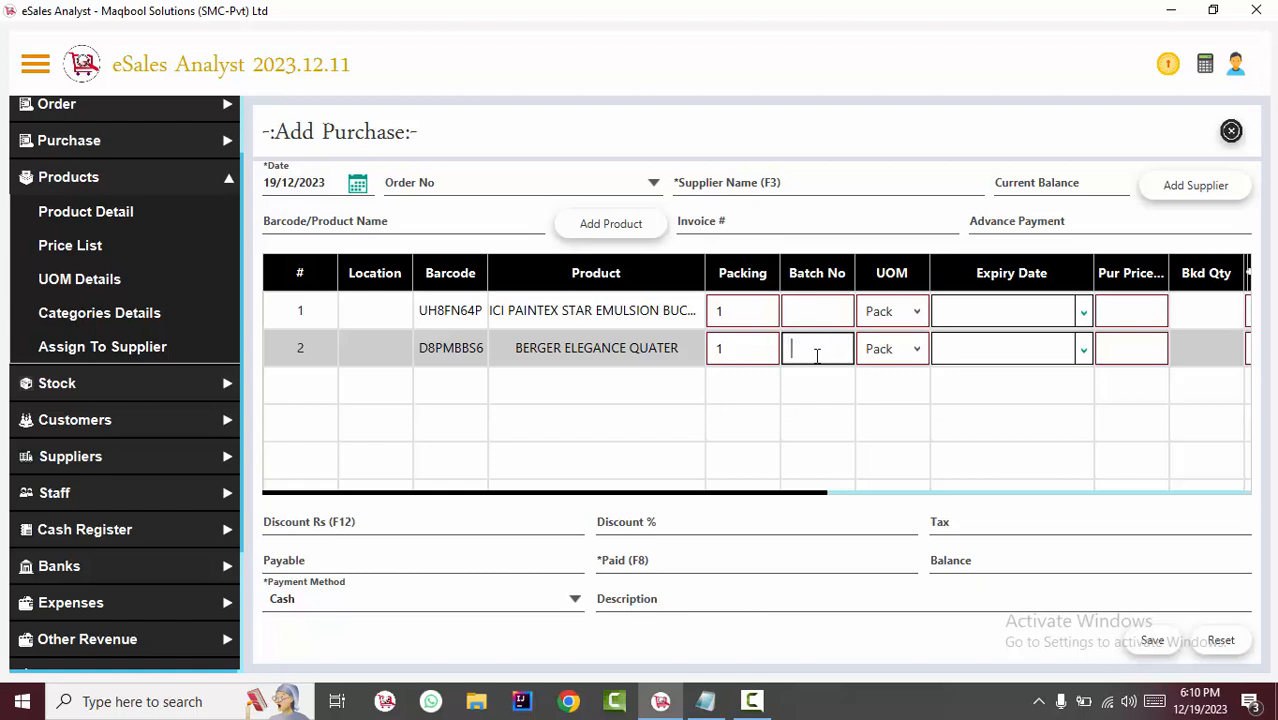
{"action": "key", "text": "Down"}
{"action": "key", "text": "Down"}
{"action": "key", "text": "Down"}
{"action": "key", "text": "Down"}
{"action": "key", "text": "Down"}
{"action": "key", "text": "Down"}
{"action": "key", "text": "Down"}
{"action": "key", "text": "Down"}
{"action": "key", "text": "Down"}
{"action": "key", "text": "Down"}
{"action": "key", "text": "Down"}
{"action": "key", "text": "Down"}
{"action": "key", "text": "Down"}
{"action": "key", "text": "Down"}
{"action": "key", "text": "Down"}
{"action": "key", "text": "Down"}
{"action": "key", "text": "Down"}
{"action": "key", "text": "Down"}
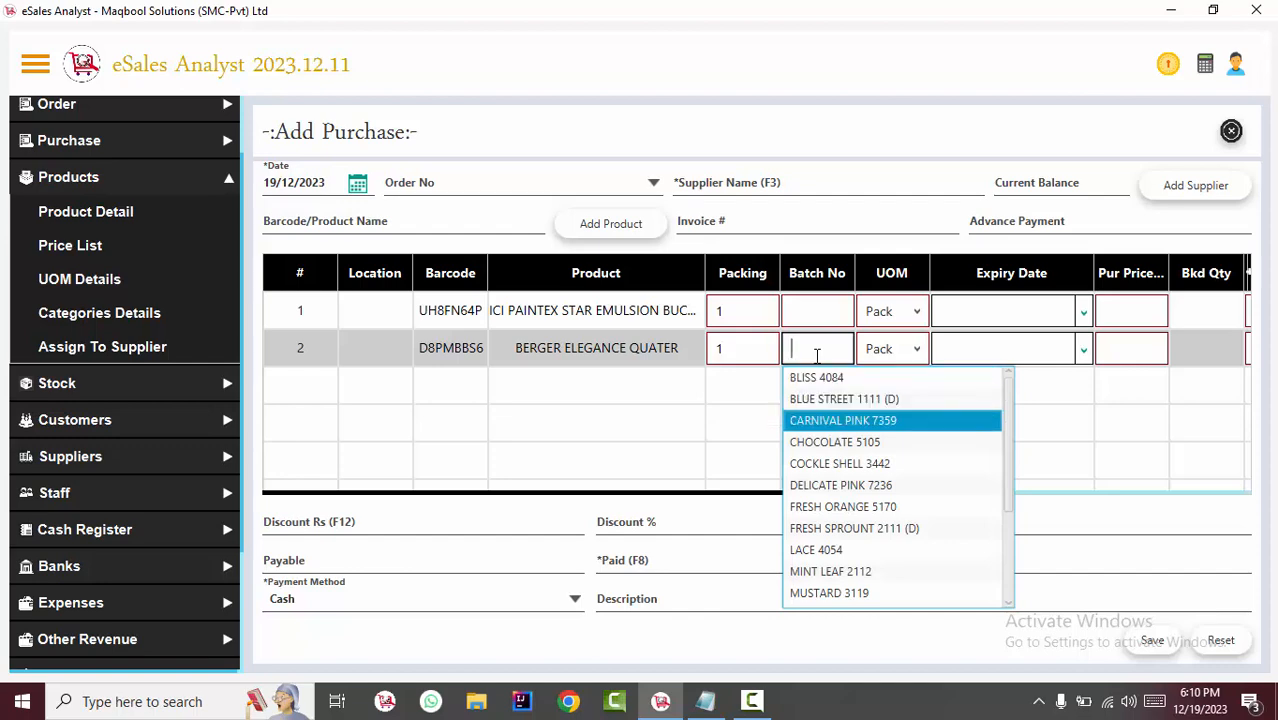
{"action": "left_click", "coordinate": [568, 421]}
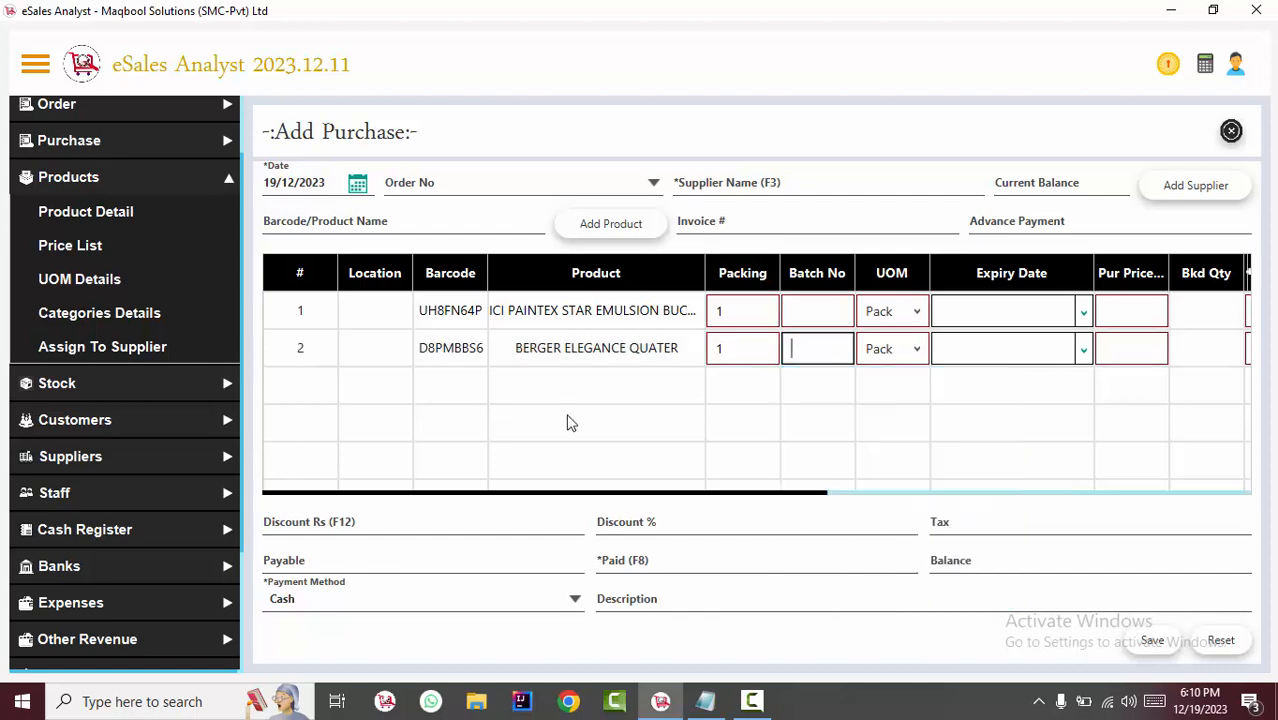
Switch to the ESALES SHORTCUTS note in Notepad to highlight its TAB > NEXT FIELD line, and return to the purchase form.
{"action": "left_click", "coordinate": [705, 701]}
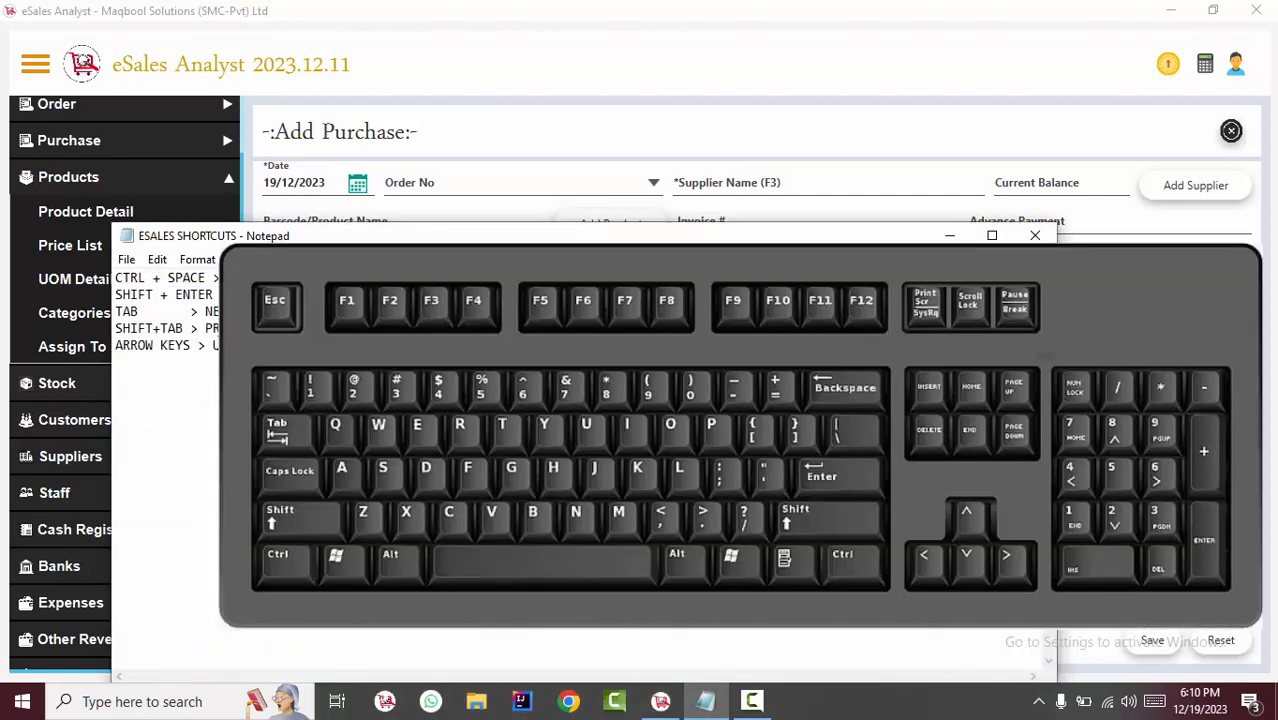
{"action": "left_click_drag", "start_coordinate": [290, 312], "coordinate": [113, 311]}
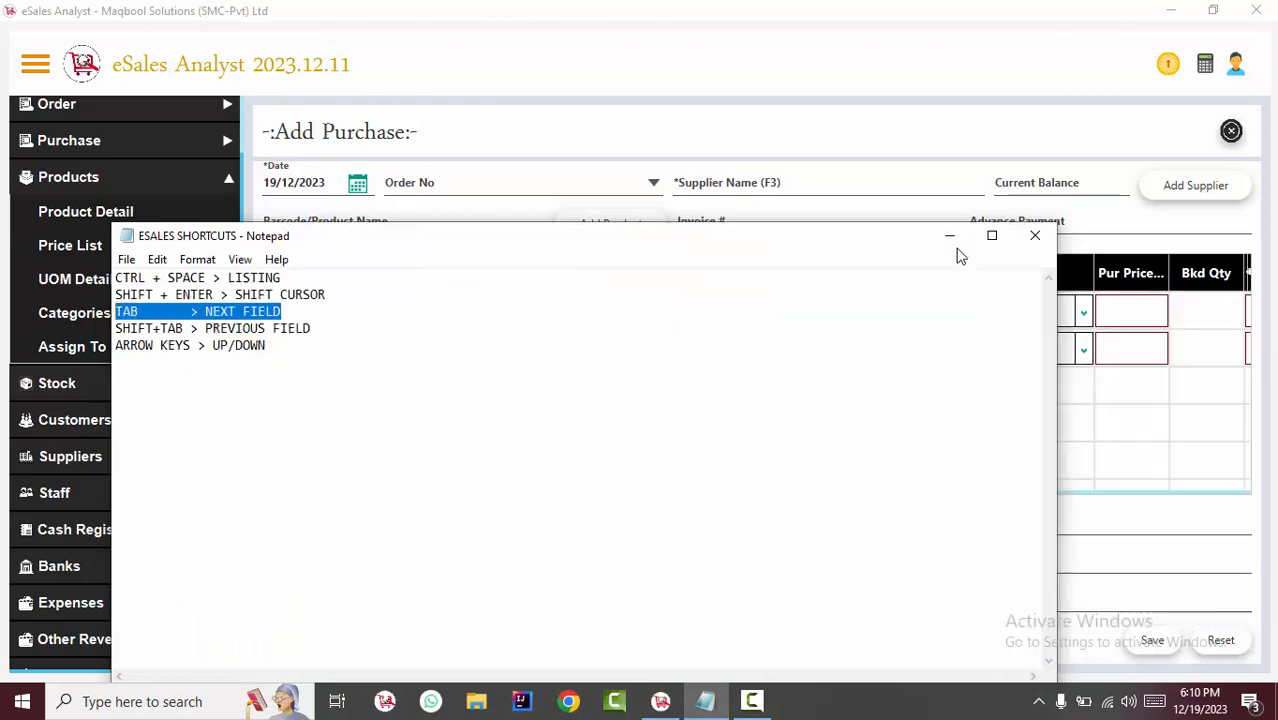
{"action": "left_click", "coordinate": [949, 235]}
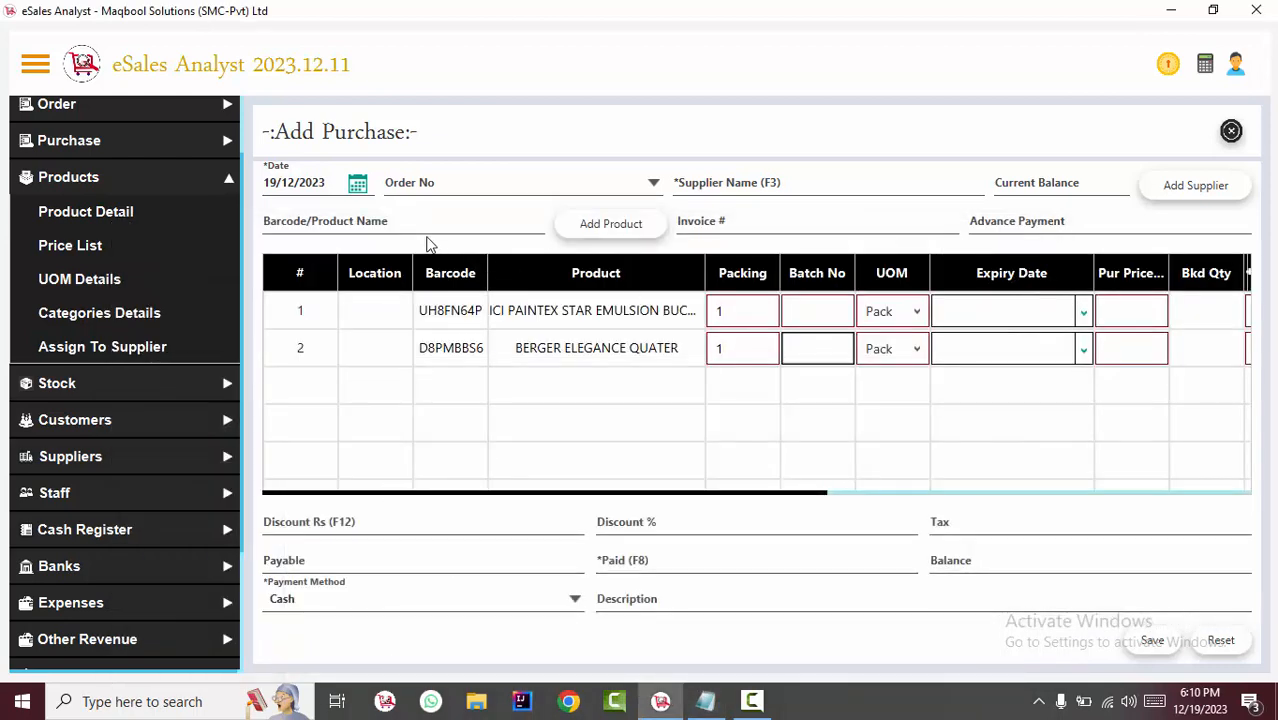
Move the cursor between the purchase form's product name search and supplier name fields.
{"action": "left_click", "coordinate": [305, 210]}
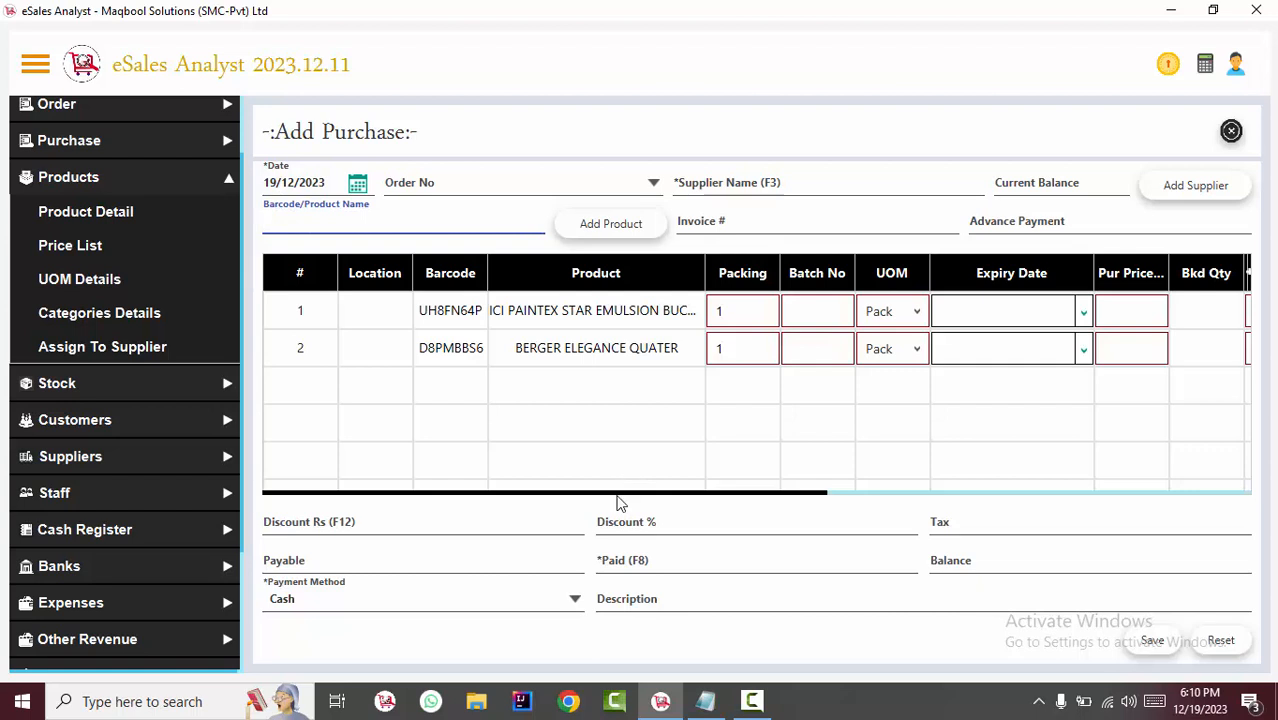
{"action": "left_click_drag", "start_coordinate": [616, 494], "coordinate": [474, 480]}
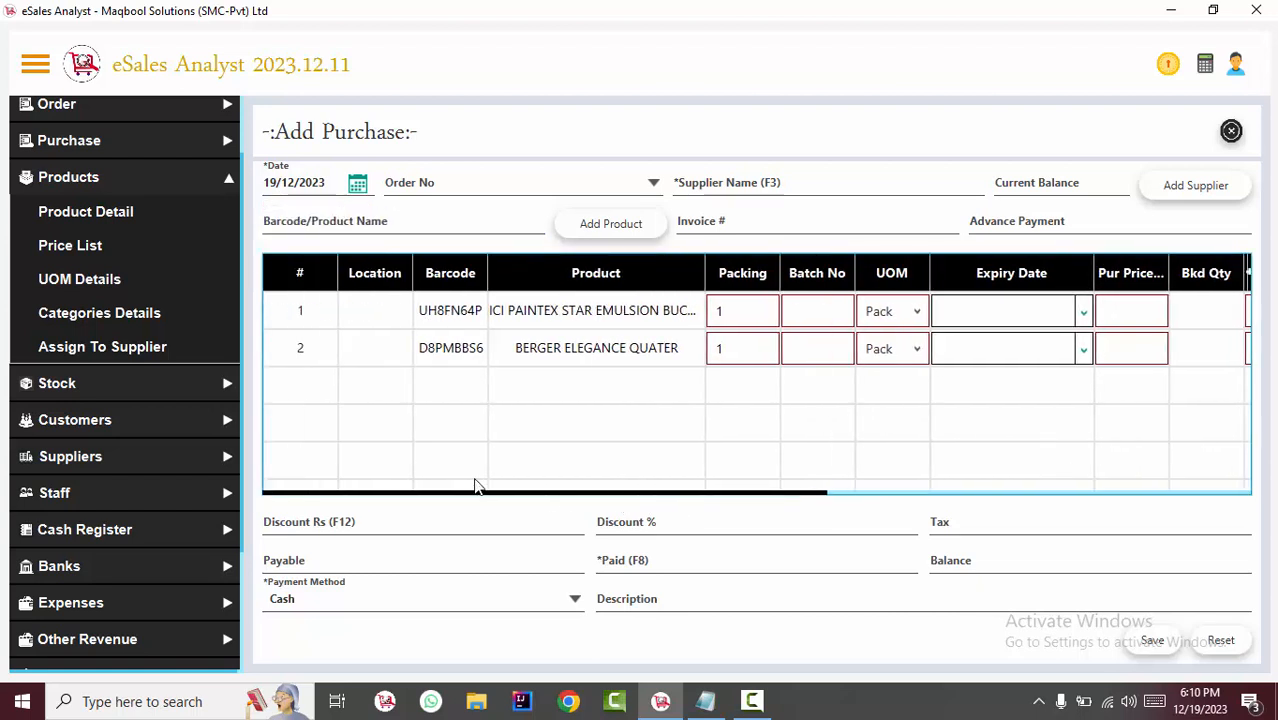
{"action": "left_click", "coordinate": [783, 178]}
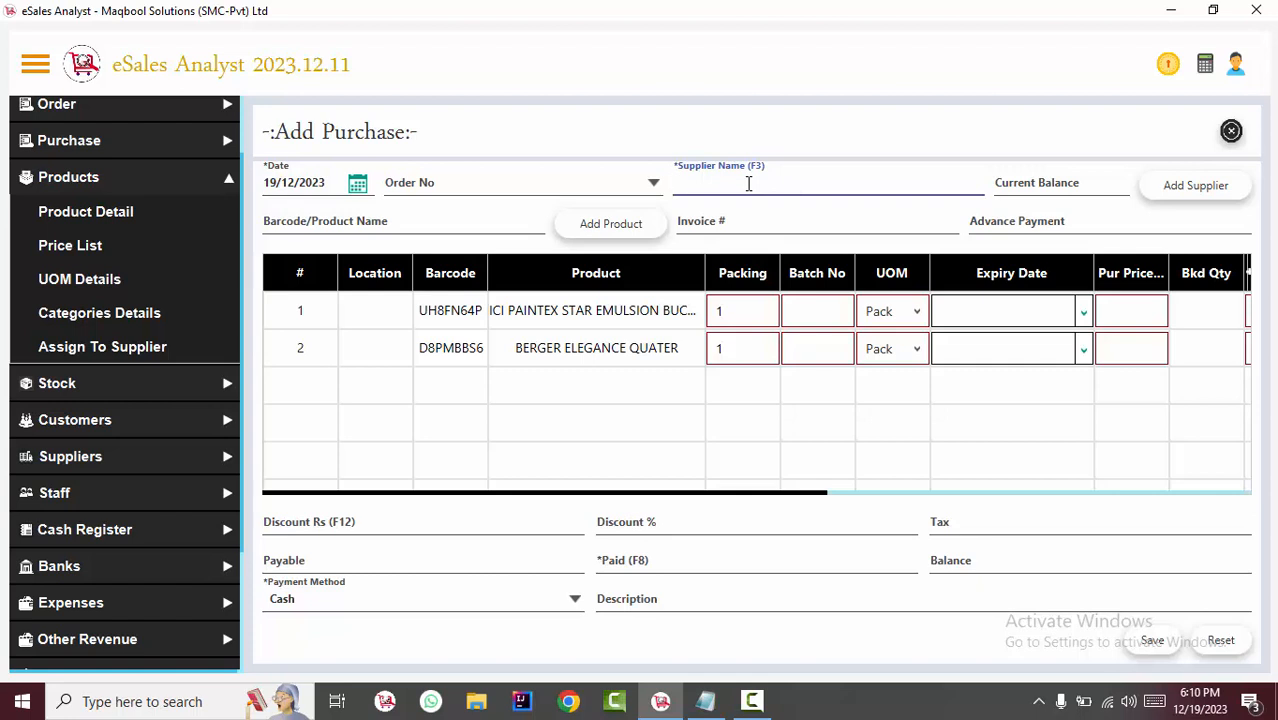
{"action": "key", "text": "Tab"}
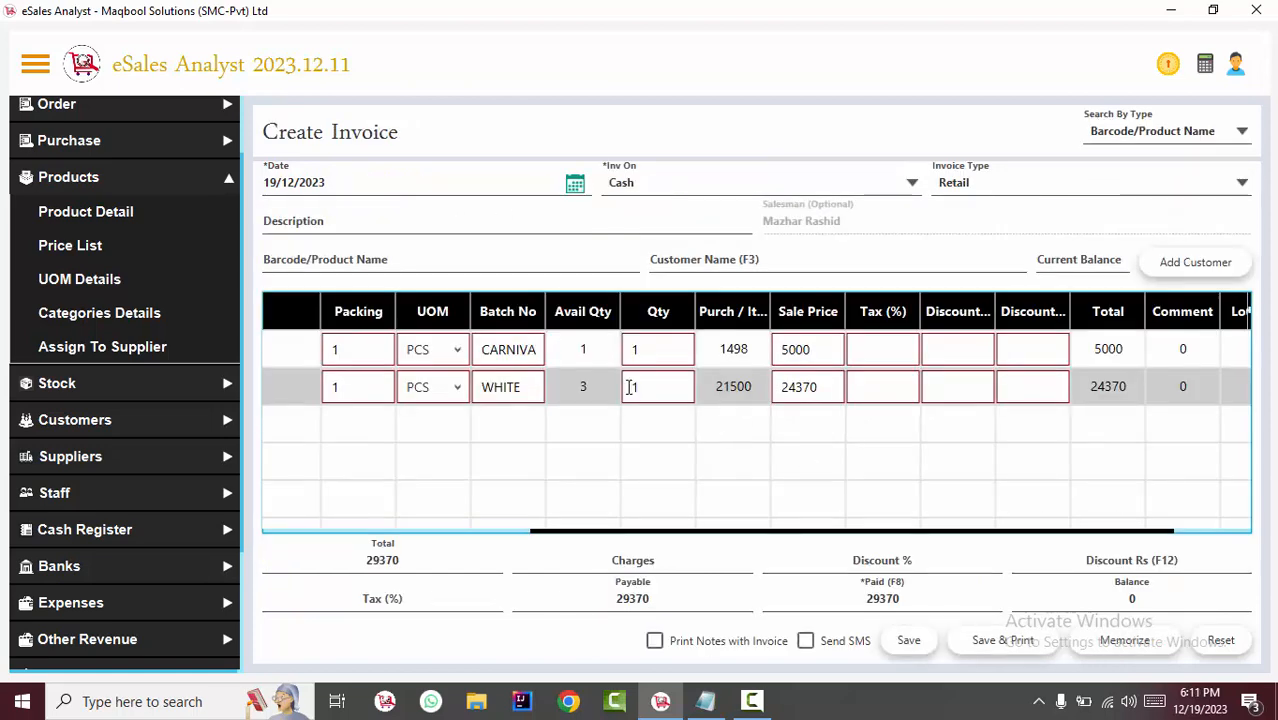
Move the cursor field by field from the first invoice row's quantity forward to its discount cell, and back two fields.
{"action": "left_click", "coordinate": [648, 356]}
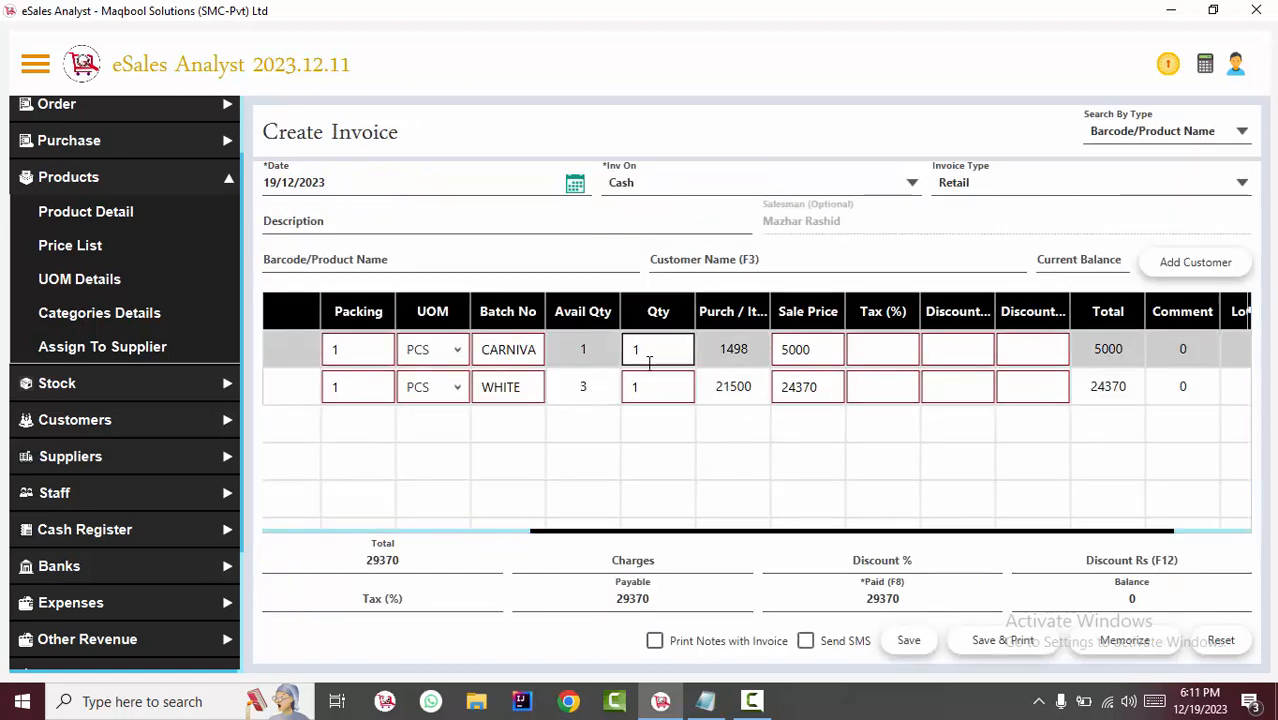
{"action": "key", "text": "Tab"}
{"action": "key", "text": "Tab"}
{"action": "key", "text": "Tab"}
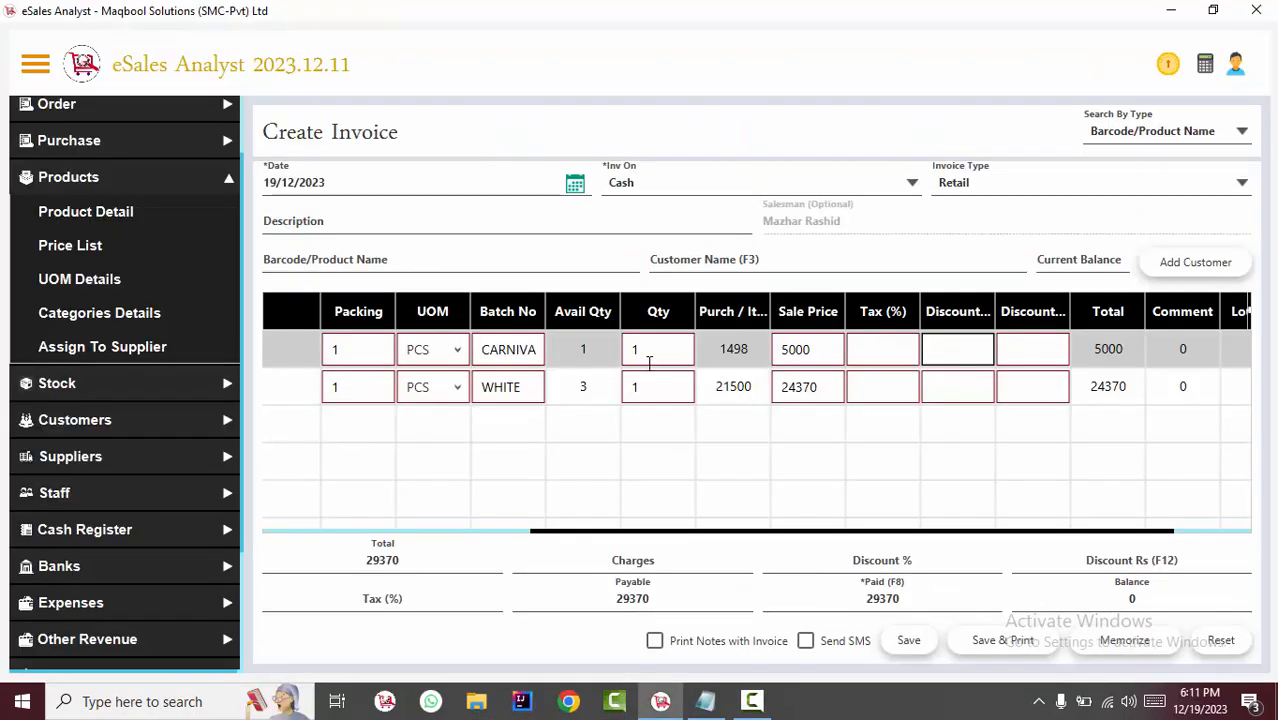
{"action": "key", "text": "shift+Tab"}
{"action": "key", "text": "shift+Tab"}
Switch to the ESALES SHORTCUTS note in Notepad to view its SHIFT+TAB and ARROW KEYS lines, and return to the invoice's product name search.
{"action": "key", "text": "alt+Tab"}
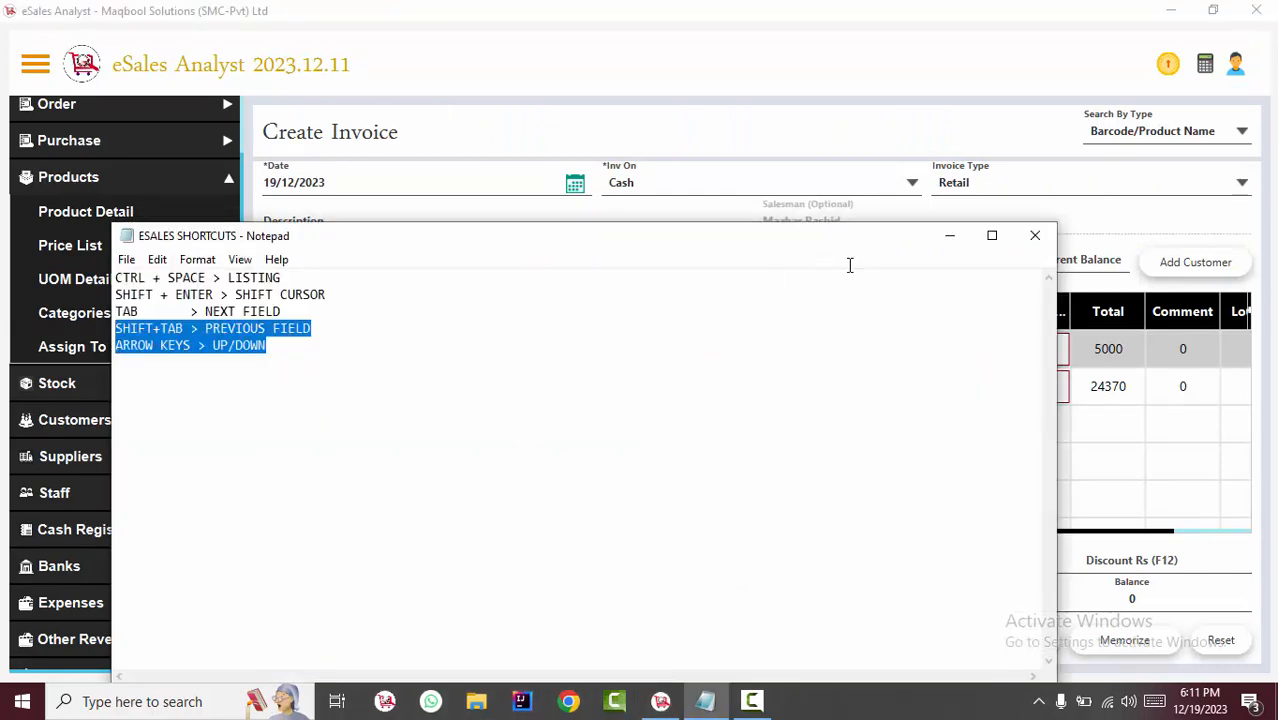
{"action": "left_click", "coordinate": [950, 235]}
{"action": "left_click", "coordinate": [452, 263]}
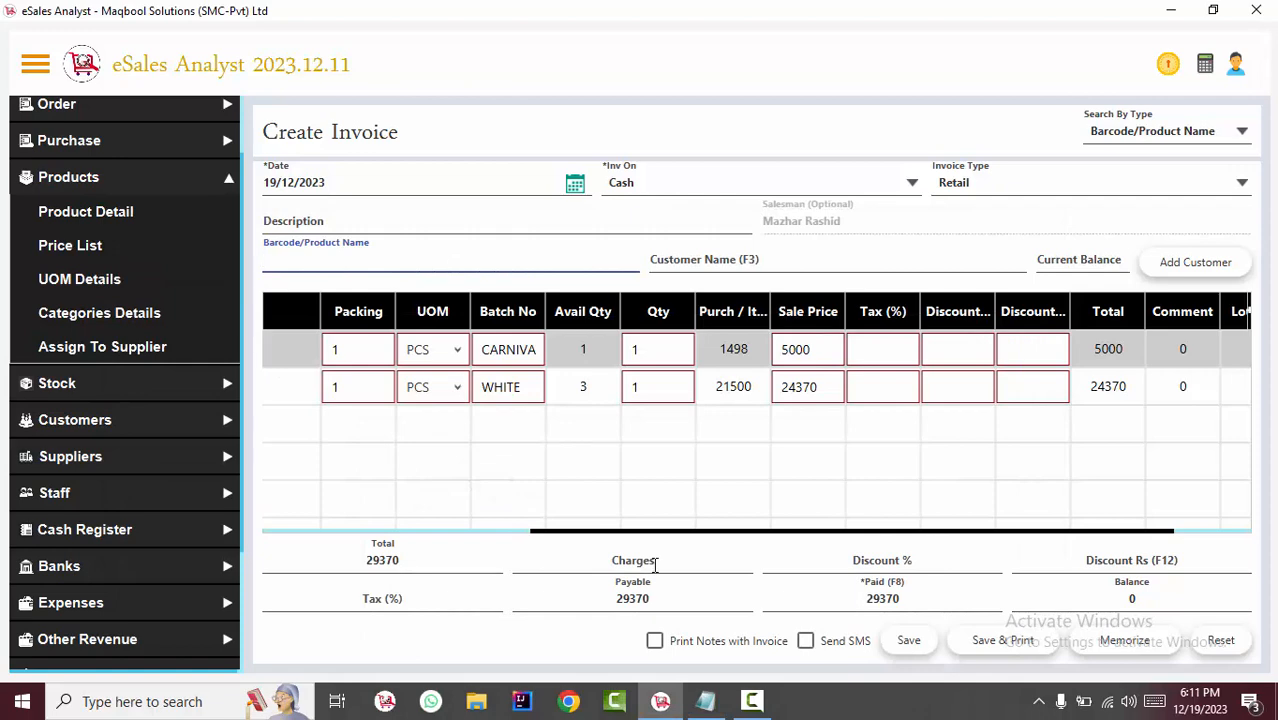
Add BERGER VIP SUPER GLOSS ENAMEL GALLON to the invoice from the product name list.
{"action": "left_click_drag", "start_coordinate": [640, 540], "coordinate": [348, 516]}
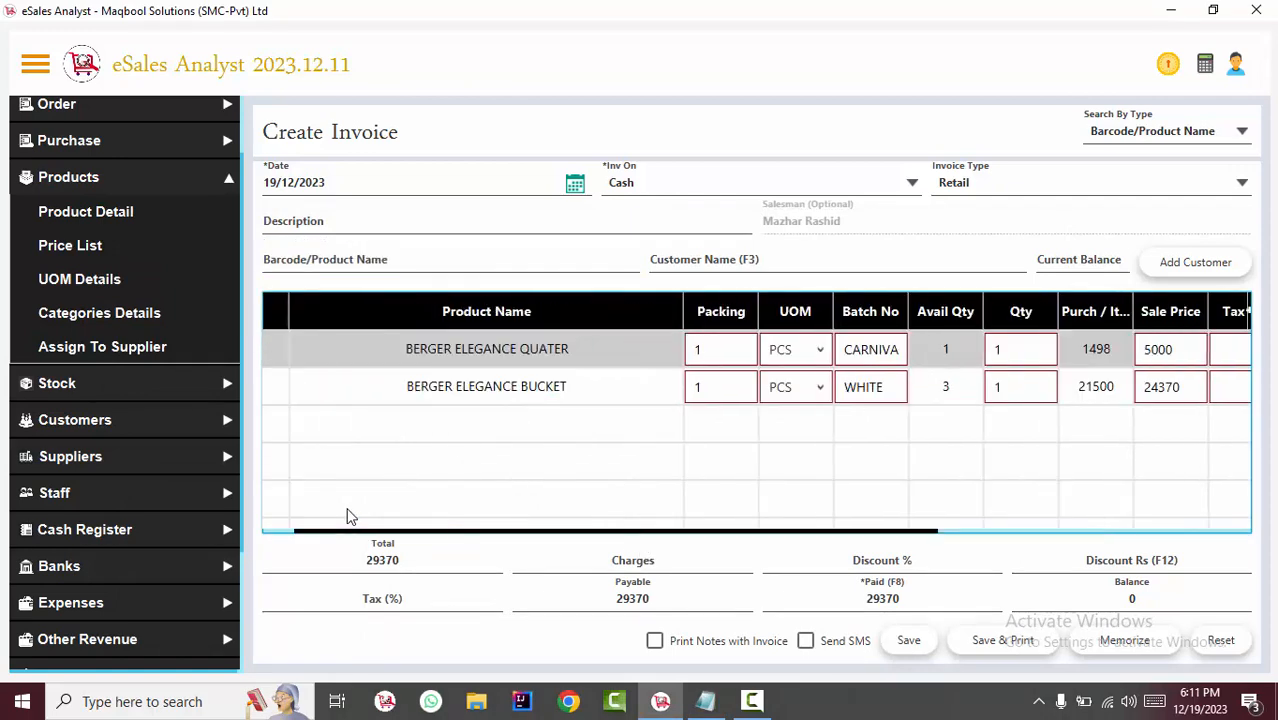
{"action": "left_click", "coordinate": [423, 255]}
{"action": "key", "text": "Down"}
{"action": "key", "text": "Down"}
{"action": "key", "text": "Down"}
{"action": "key", "text": "Down"}
{"action": "key", "text": "Return"}
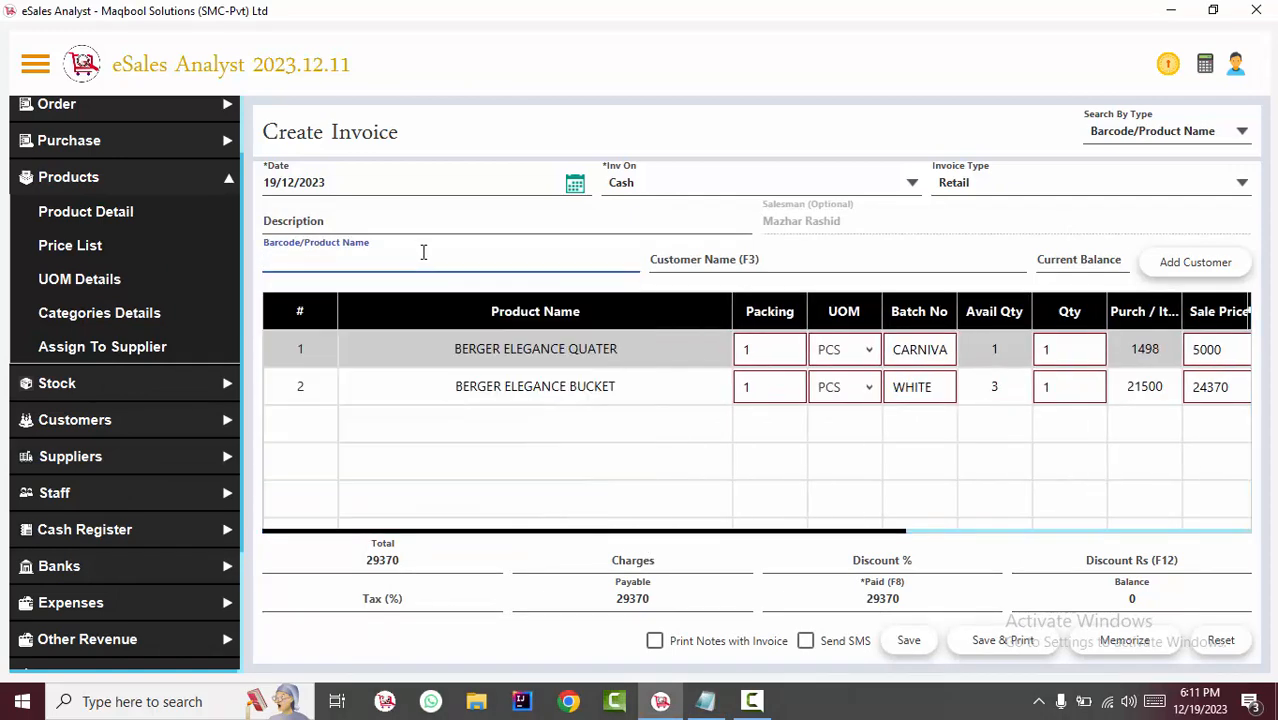
{"action": "key", "text": "Return"}
Add BERGER VIP SUPER GLOSS ENAMEL QUATER to the invoice from the product name list.
{"action": "key", "text": "Down"}
{"action": "key", "text": "Down"}
{"action": "key", "text": "Down"}
{"action": "key", "text": "Down"}
{"action": "key", "text": "Down"}
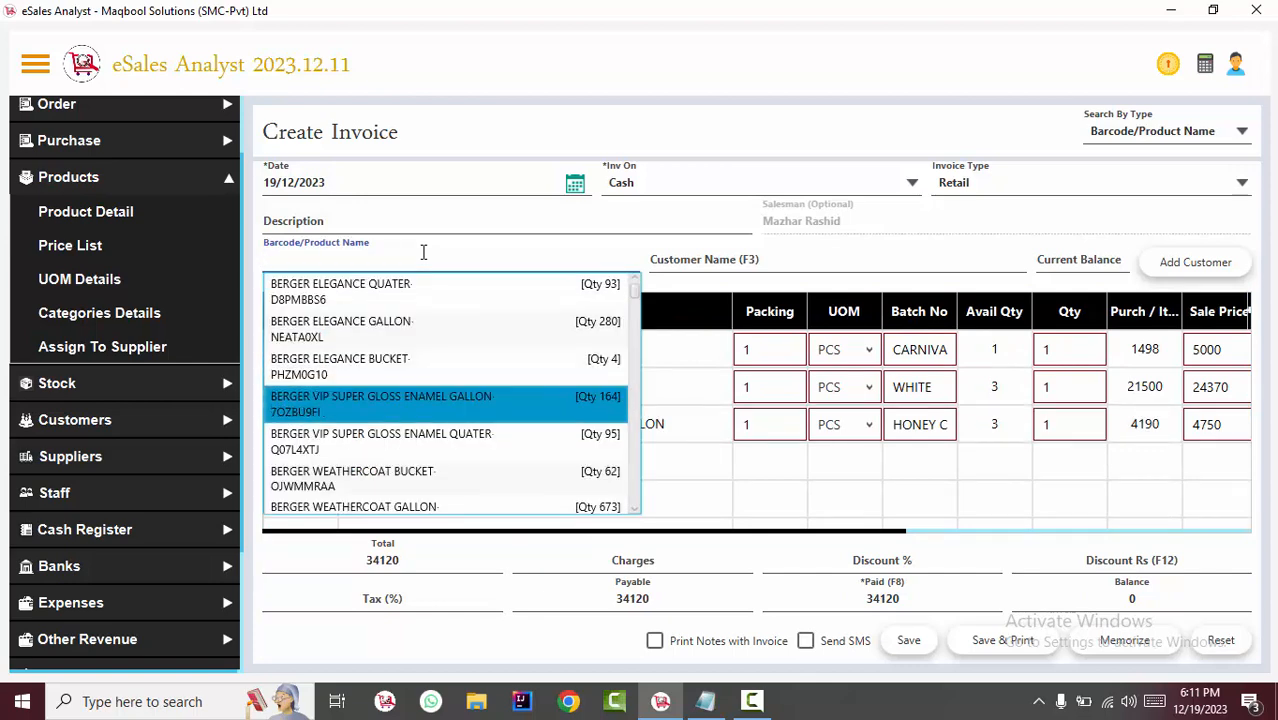
{"action": "key", "text": "Return"}
{"action": "key", "text": "Return"}
Add BERGER WEATHERCOAT BUCKET to the invoice from the product name list.
{"action": "key", "text": "Down"}
{"action": "key", "text": "Down"}
{"action": "key", "text": "Down"}
{"action": "key", "text": "Down"}
{"action": "key", "text": "Down"}
{"action": "key", "text": "Down"}
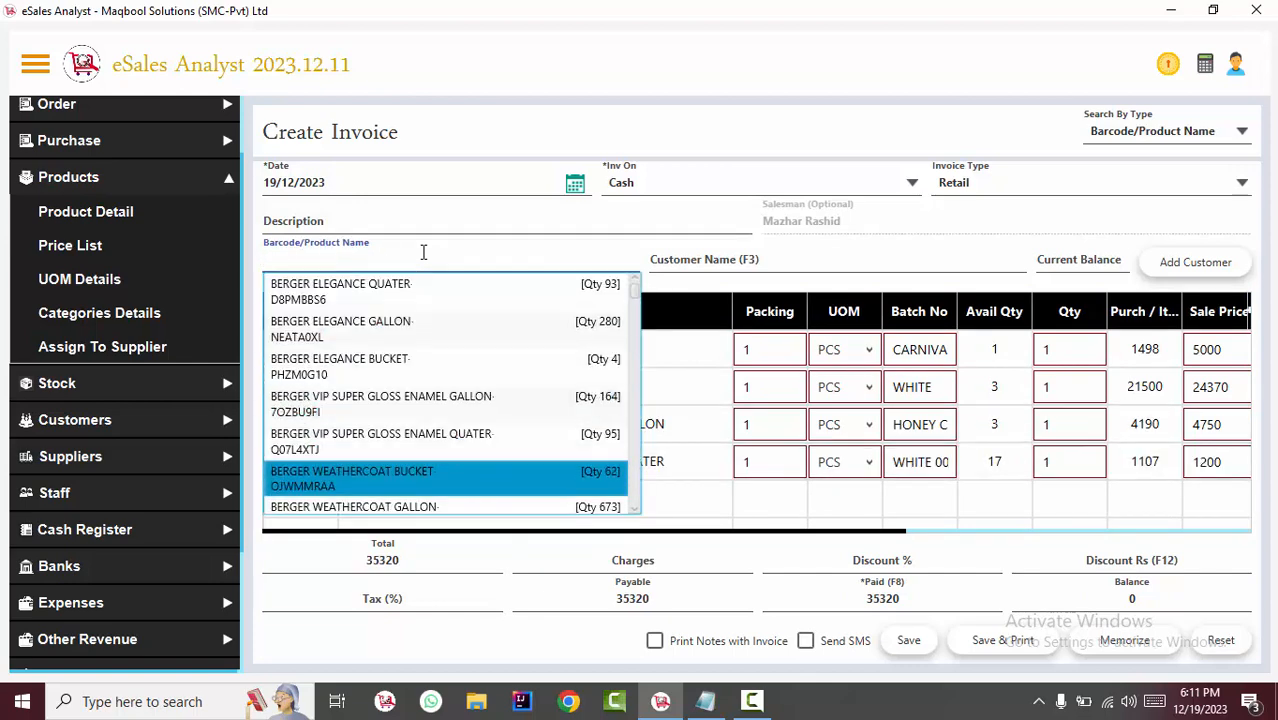
{"action": "key", "text": "Return"}
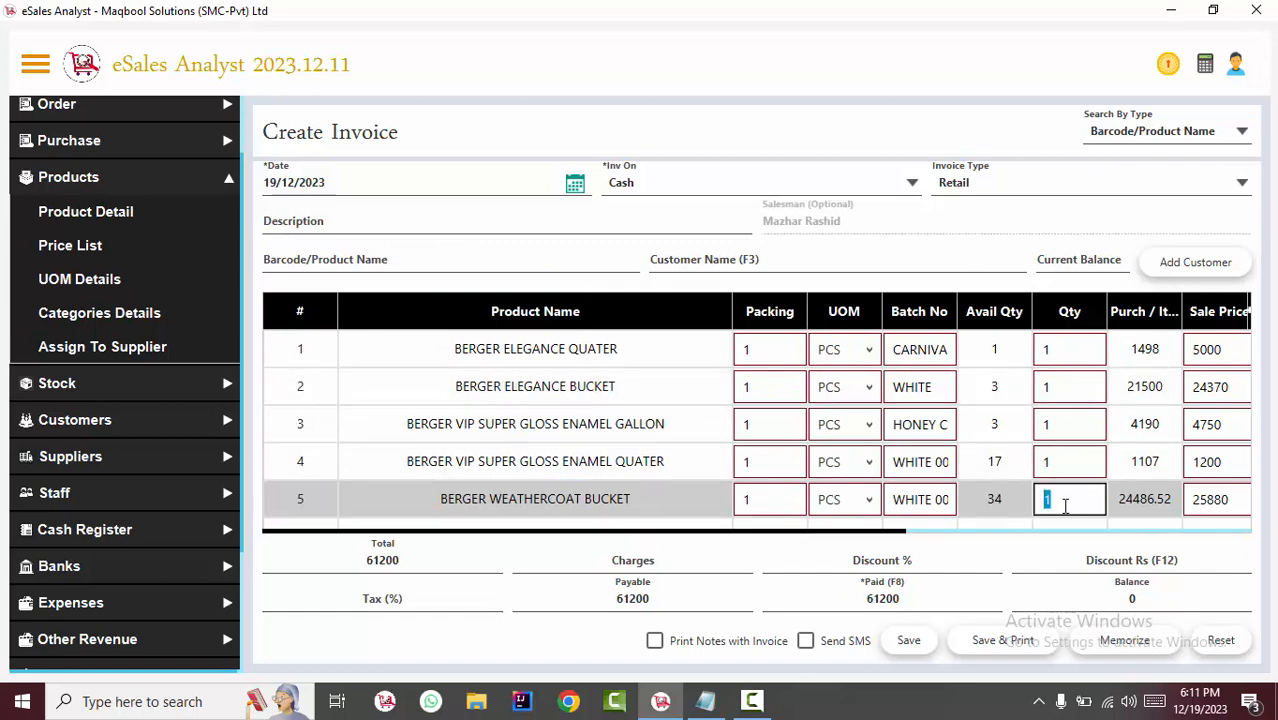
Move the cursor up the Qty column to the first row, and across that row to Sale Price and back to Batch No.
{"action": "key", "text": "Up"}
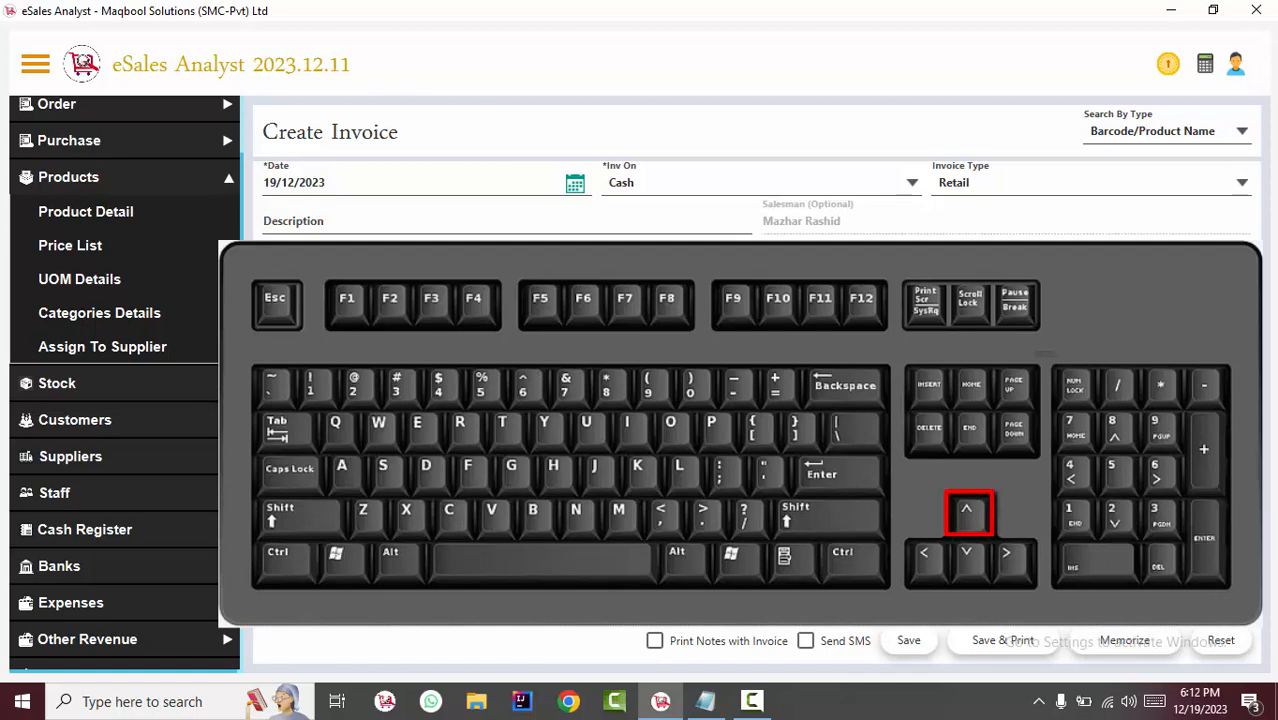
{"action": "key", "text": "Up"}
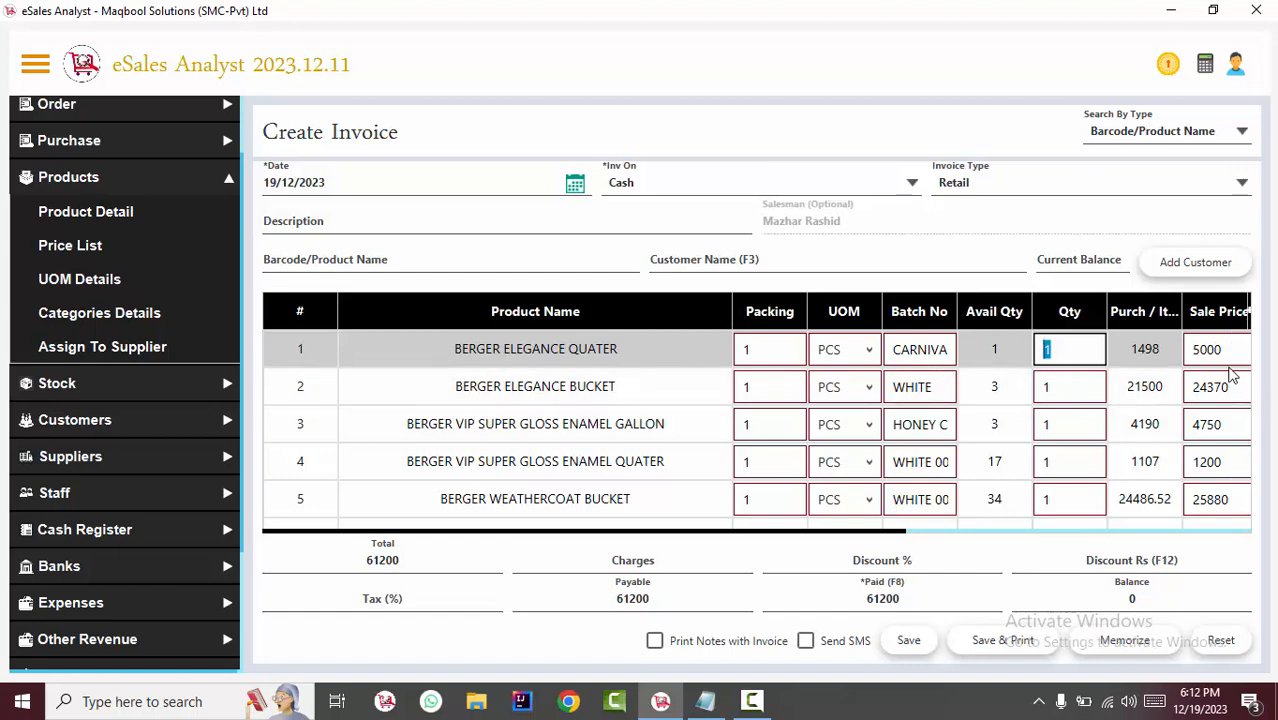
{"action": "key", "text": "Tab"}
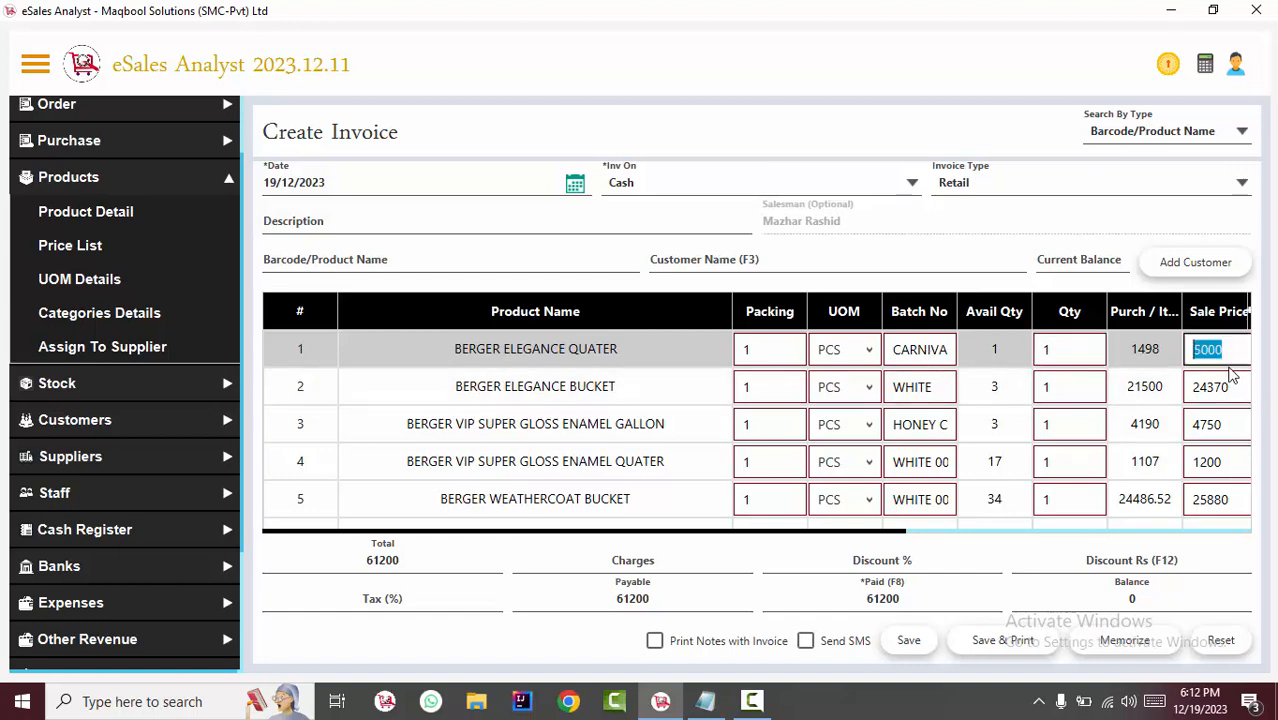
{"action": "key", "text": "shift+Tab"}
{"action": "key", "text": "shift+Tab"}
{"action": "key", "text": "shift+Tab"}
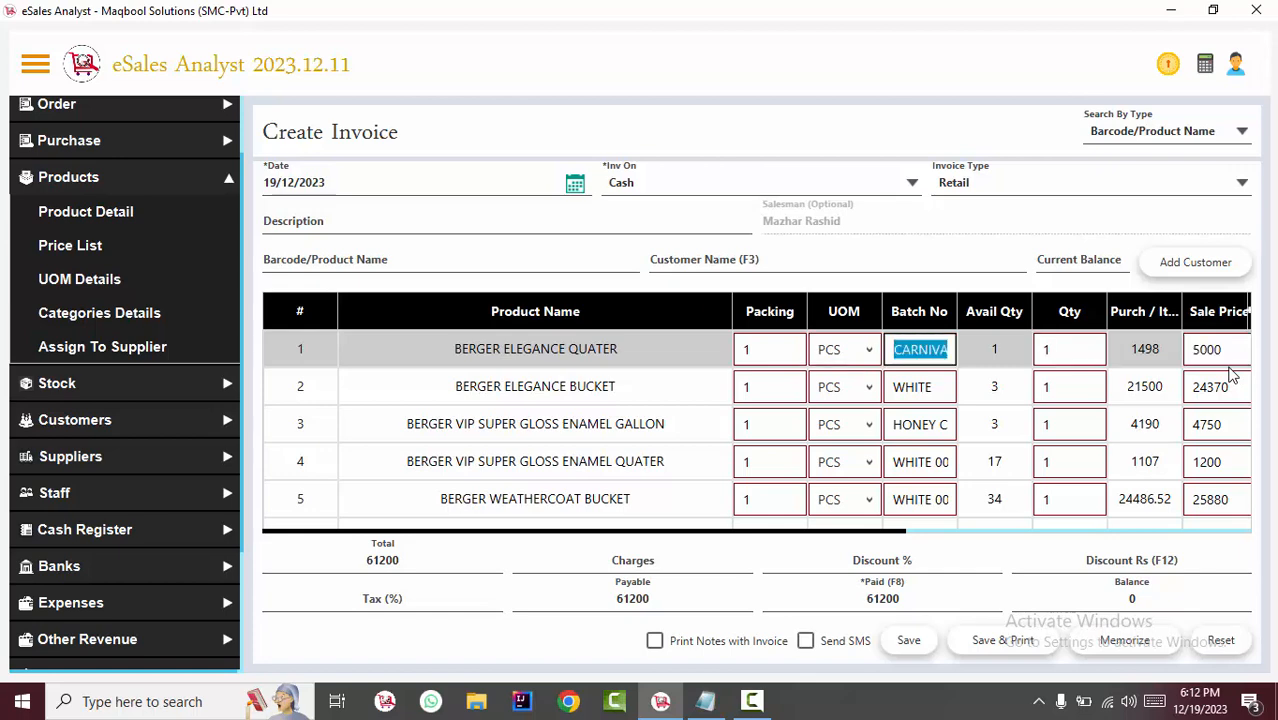
Move the cursor down and up through the rows of the invoice's Batch No column.
{"action": "key", "text": "Down"}
{"action": "key", "text": "Down"}
{"action": "key", "text": "Down"}
{"action": "key", "text": "Down"}
{"action": "key", "text": "Up"}
{"action": "key", "text": "Up"}
{"action": "key", "text": "Up"}
{"action": "key", "text": "Up"}
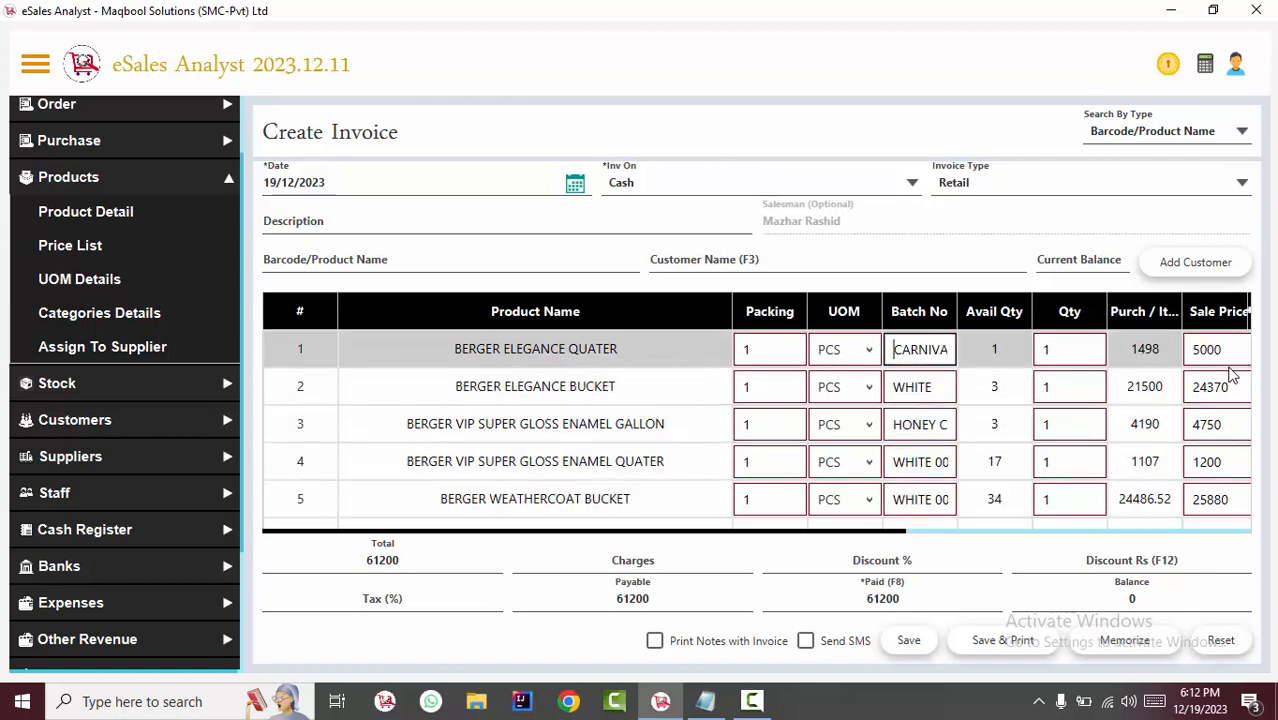
{"action": "key", "text": "Down"}
{"action": "key", "text": "Down"}
{"action": "key", "text": "Down"}
{"action": "key", "text": "Down"}
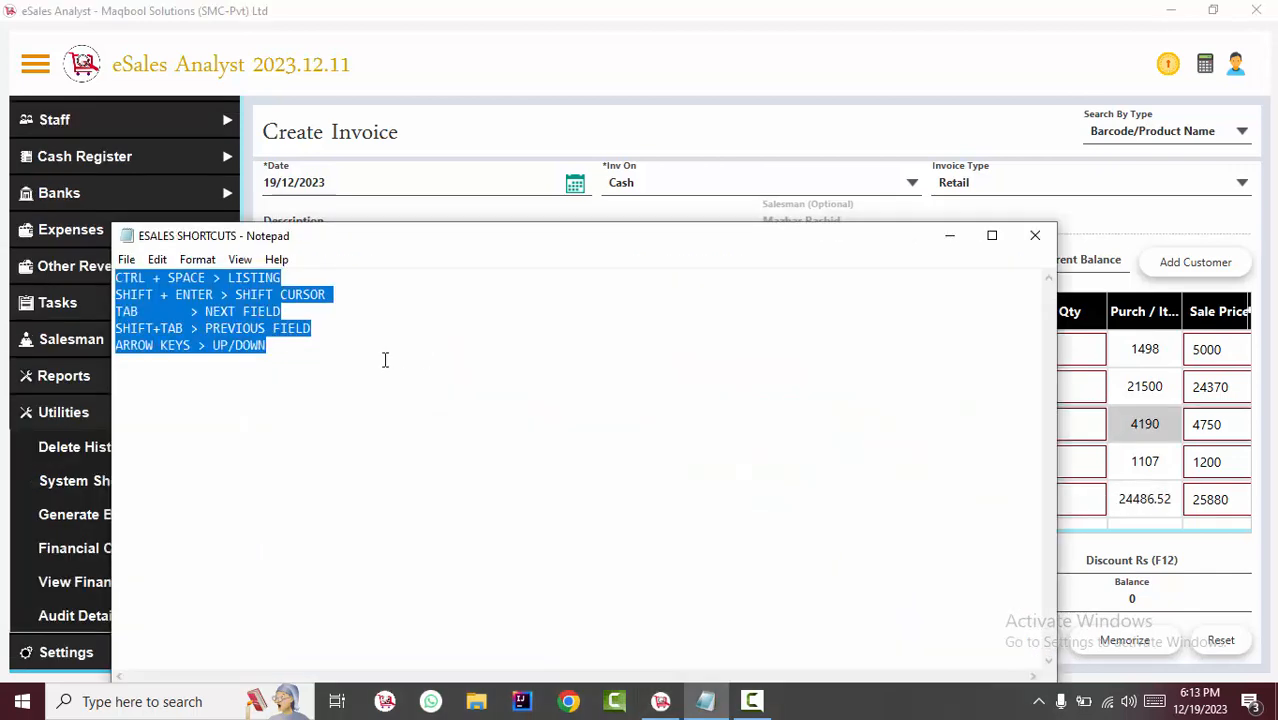
Highlight all the shortcut lines in the ESALES SHORTCUTS note in Notepad, and return to the invoice.
{"action": "left_click", "coordinate": [385, 360]}
{"action": "left_click_drag", "start_coordinate": [311, 348], "coordinate": [0, 225]}
{"action": "left_click", "coordinate": [950, 236]}
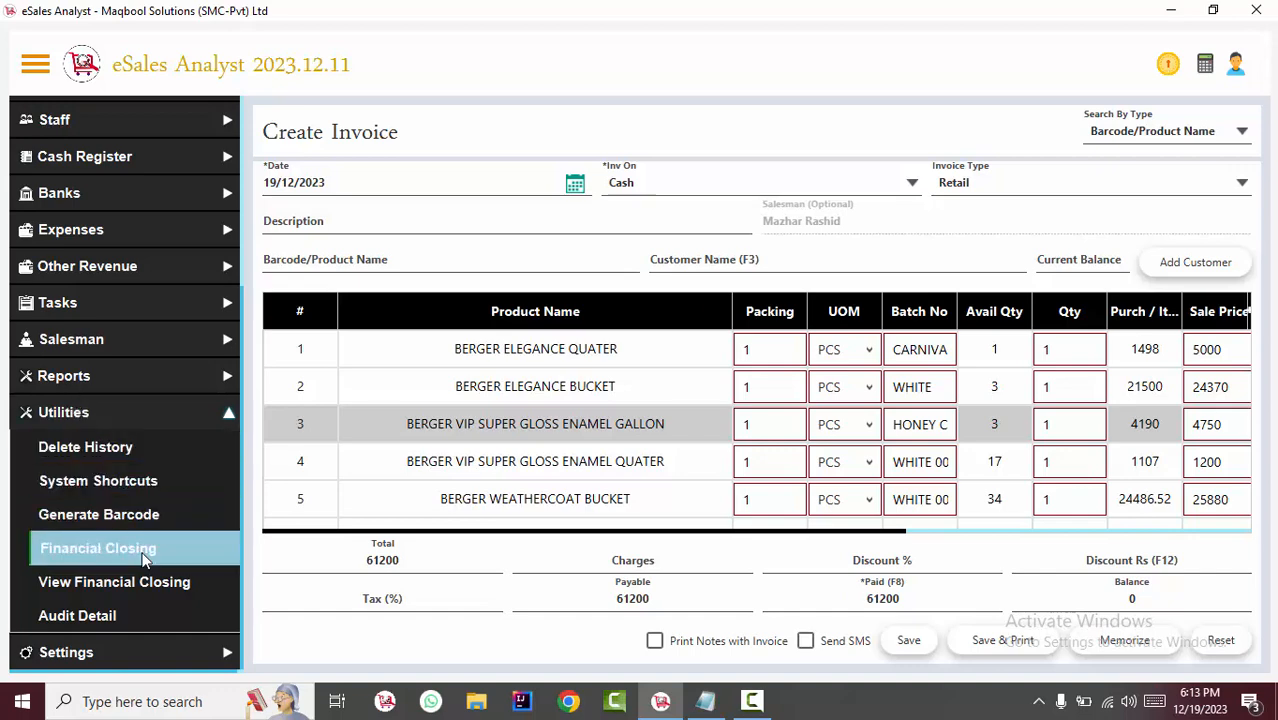
Open the System Shortcuts list, and in the second eSales Analyst window view the Dashboard, Invoices Details, Product Details and Stock Details.
{"action": "left_click", "coordinate": [64, 487]}
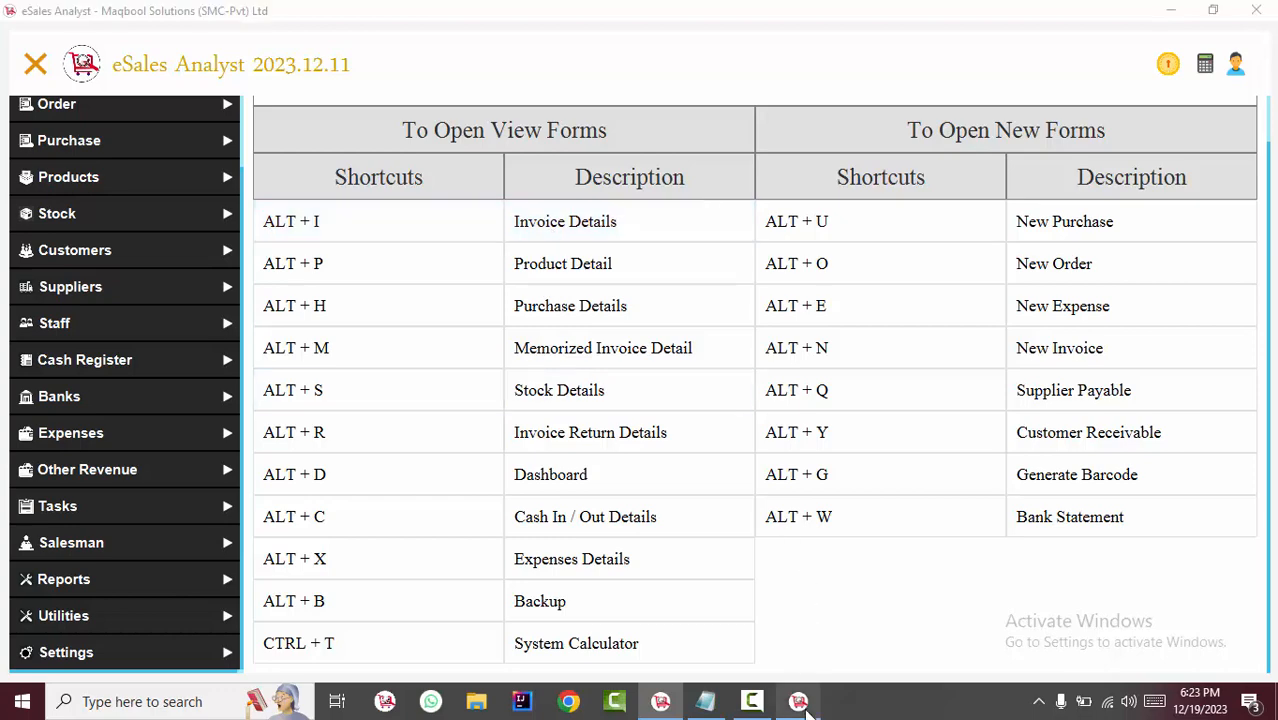
{"action": "key", "text": "alt+d"}
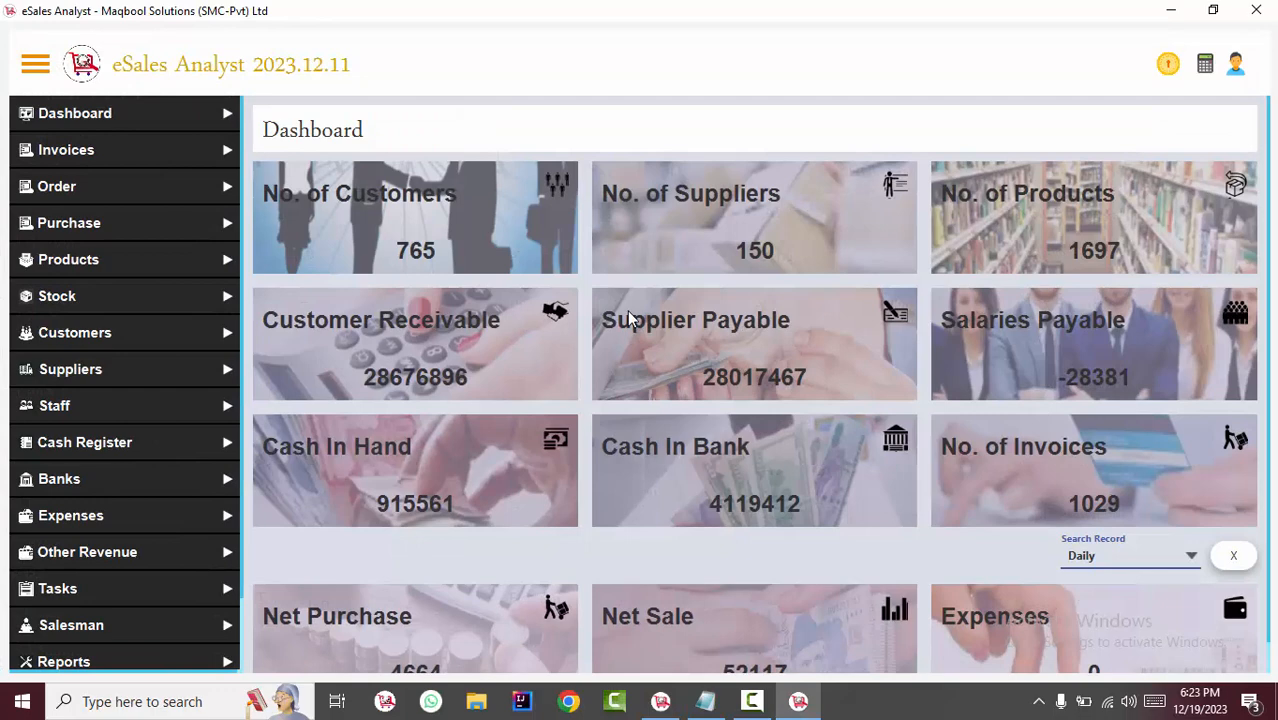
{"action": "key", "text": "alt+i"}
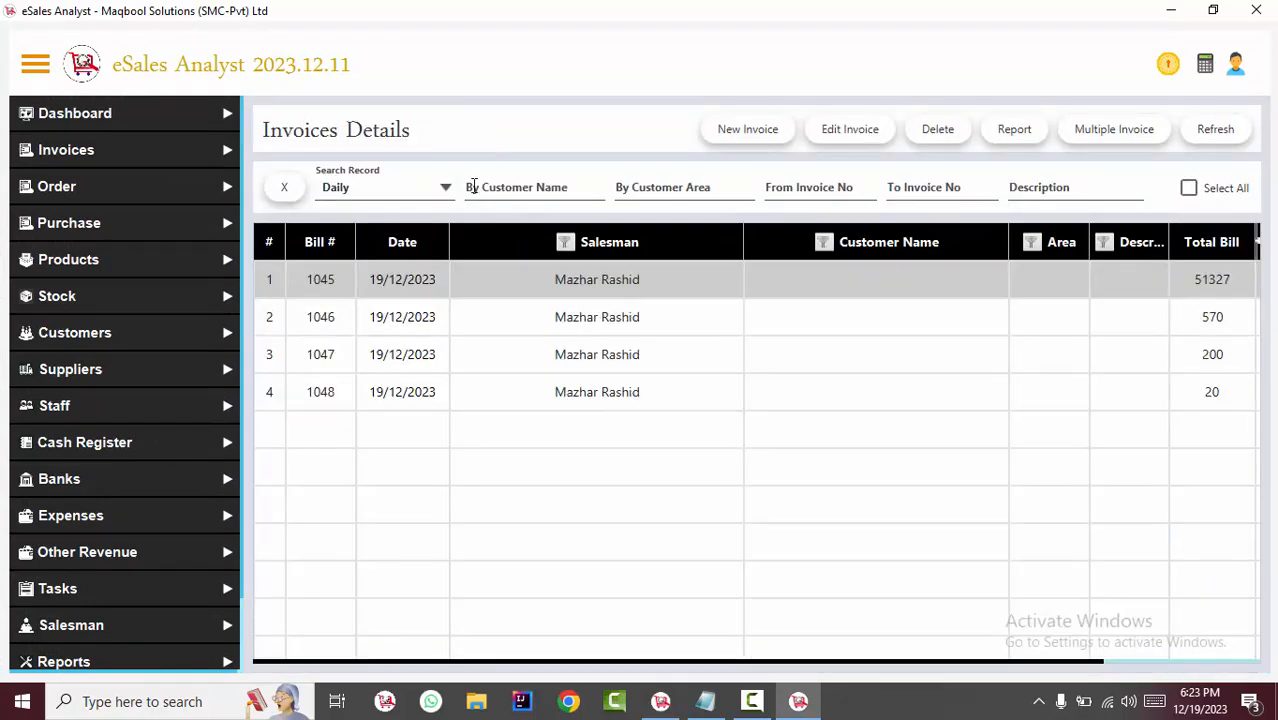
{"action": "key", "text": "alt+p"}
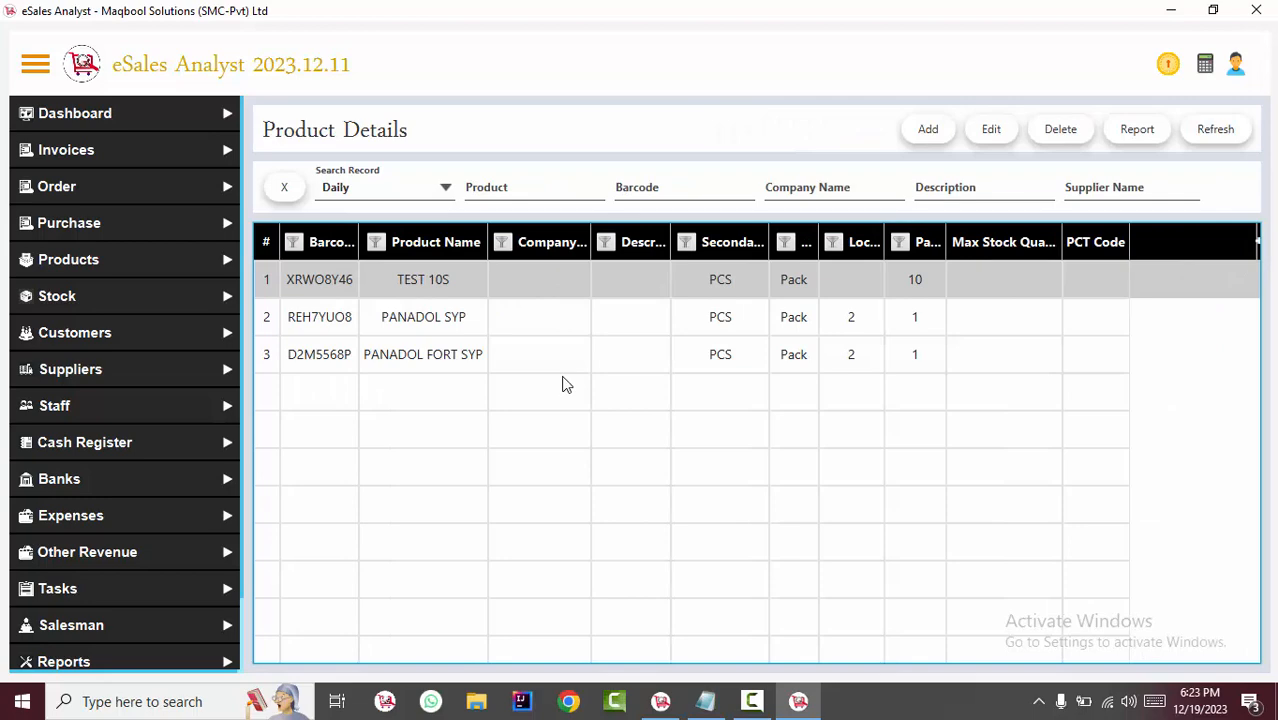
{"action": "key", "text": "alt+s"}
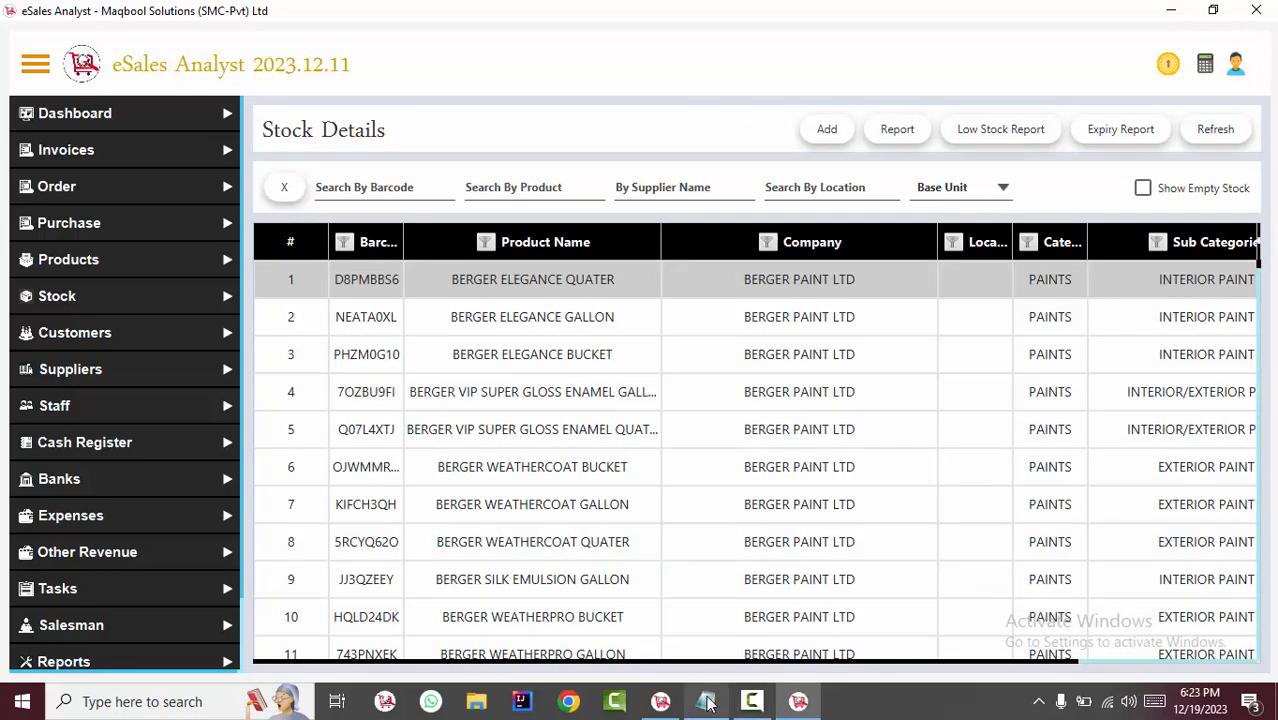
Check the System Shortcuts list, open Memorized Invoice Detail in the second eSales Analyst window, and return to the list.
{"action": "left_click", "coordinate": [661, 702]}
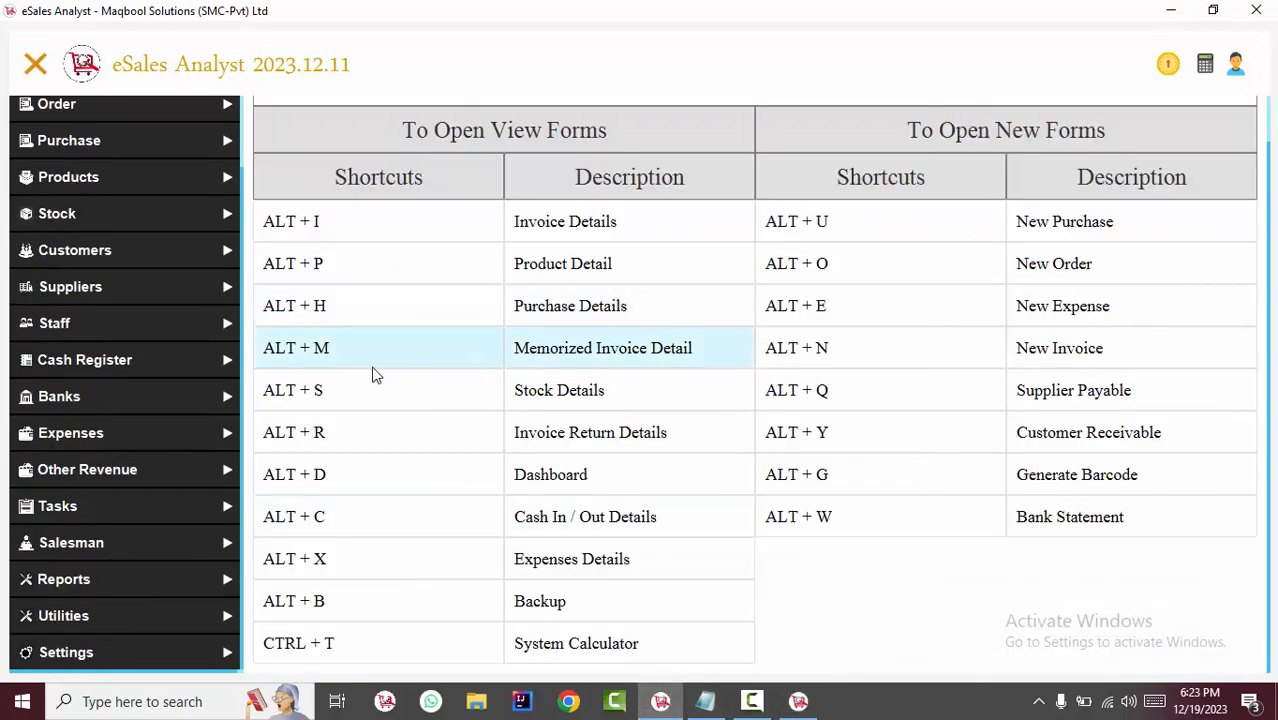
{"action": "left_click", "coordinate": [798, 701]}
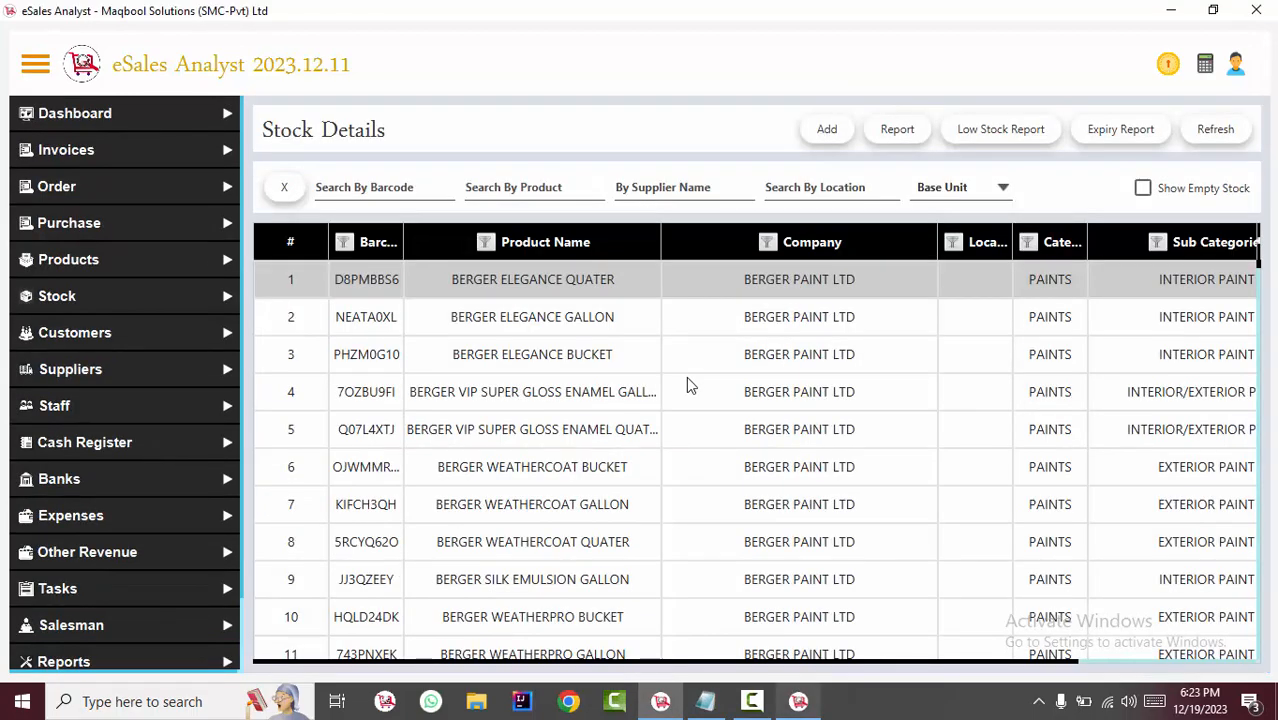
{"action": "key", "text": "alt+m"}
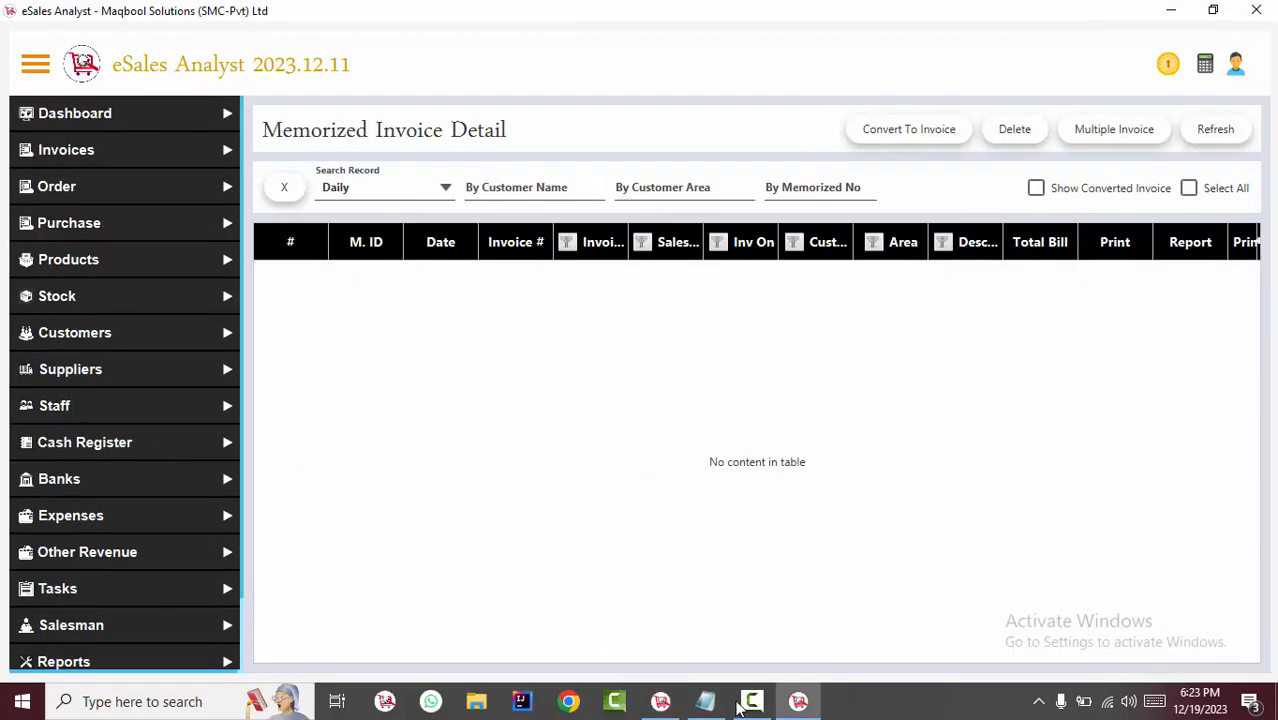
{"action": "left_click", "coordinate": [661, 702]}
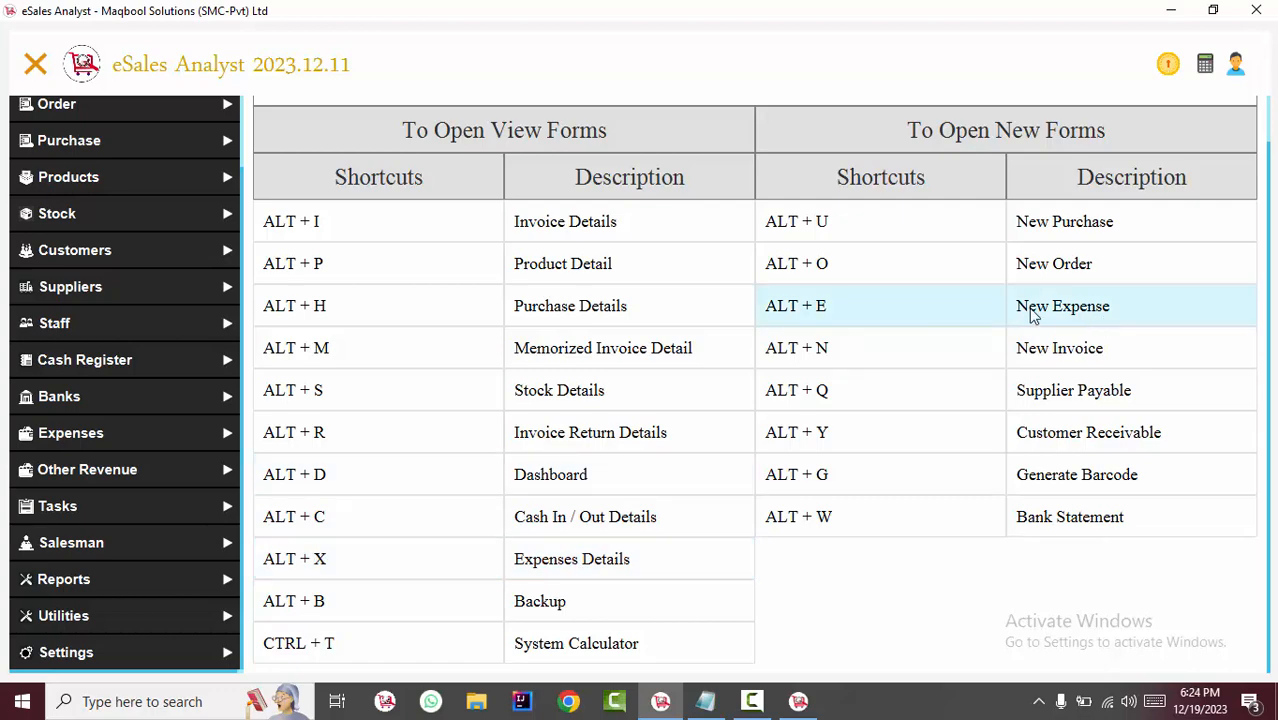
Check the expense shortcuts in the list, open the Add Expense form in the second window, and close it without saving.
{"action": "key", "text": "alt+m"}
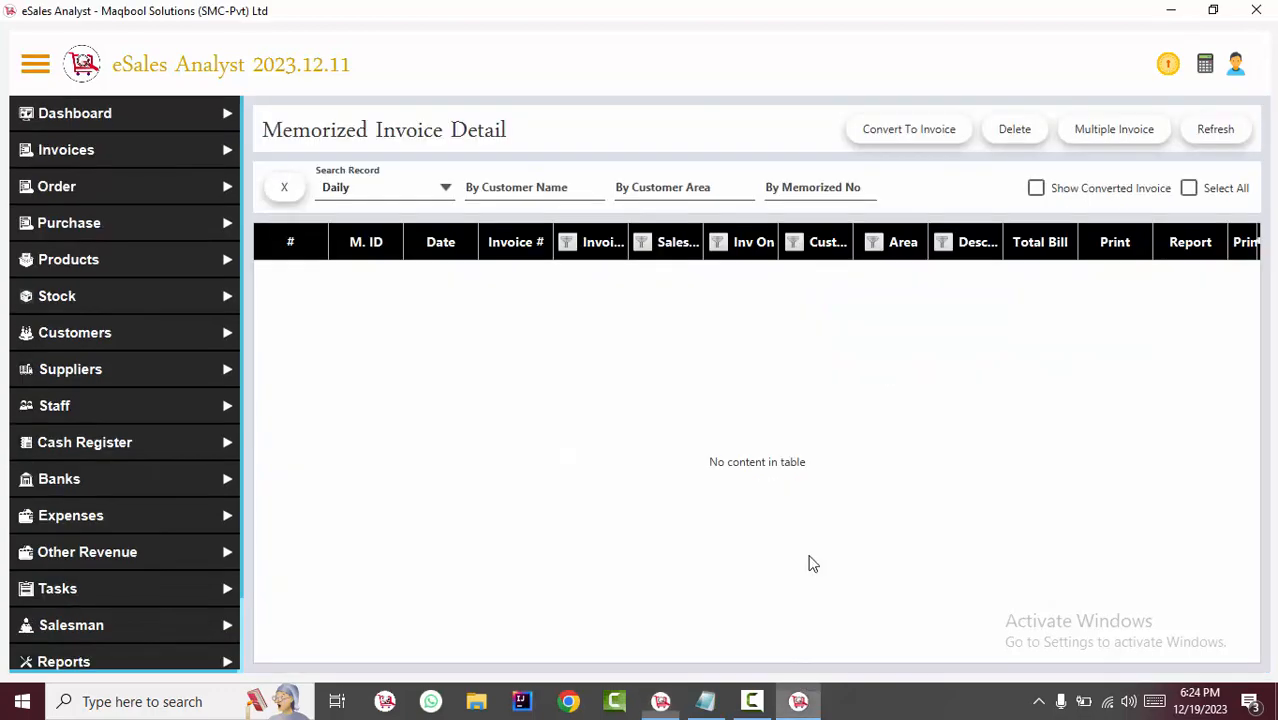
{"action": "key", "text": "alt+e"}
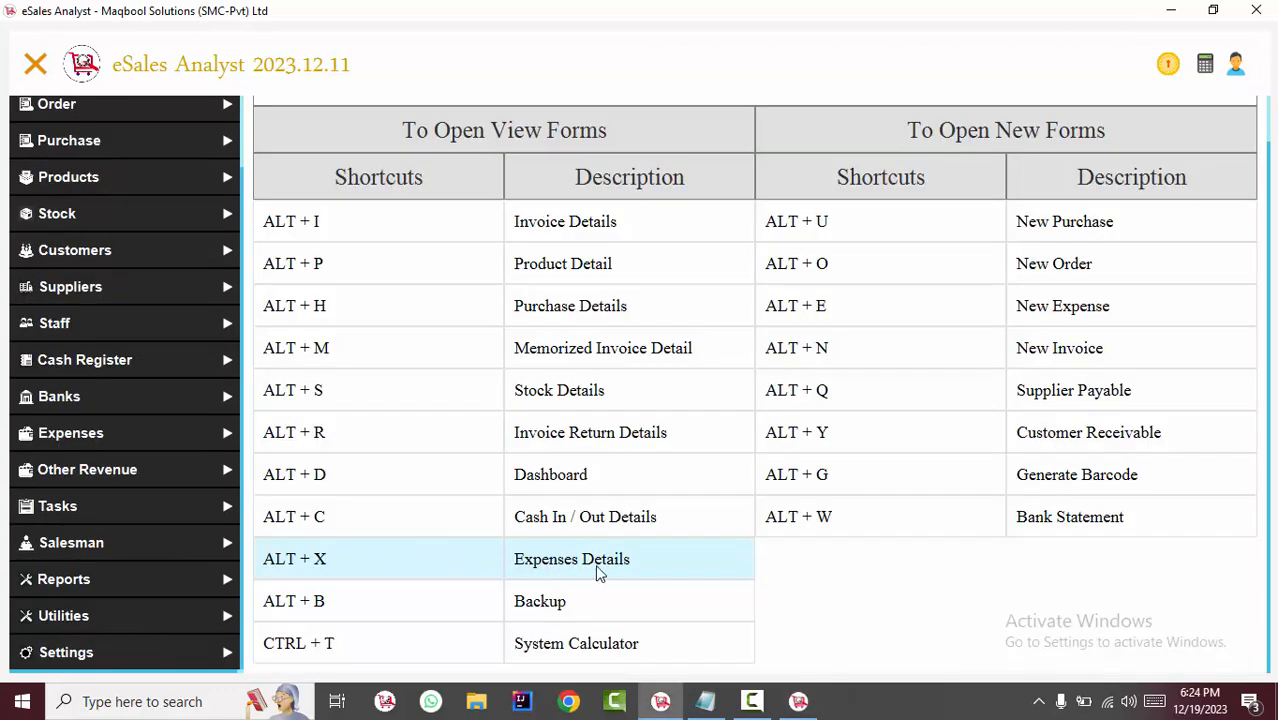
{"action": "key", "text": "alt+e"}
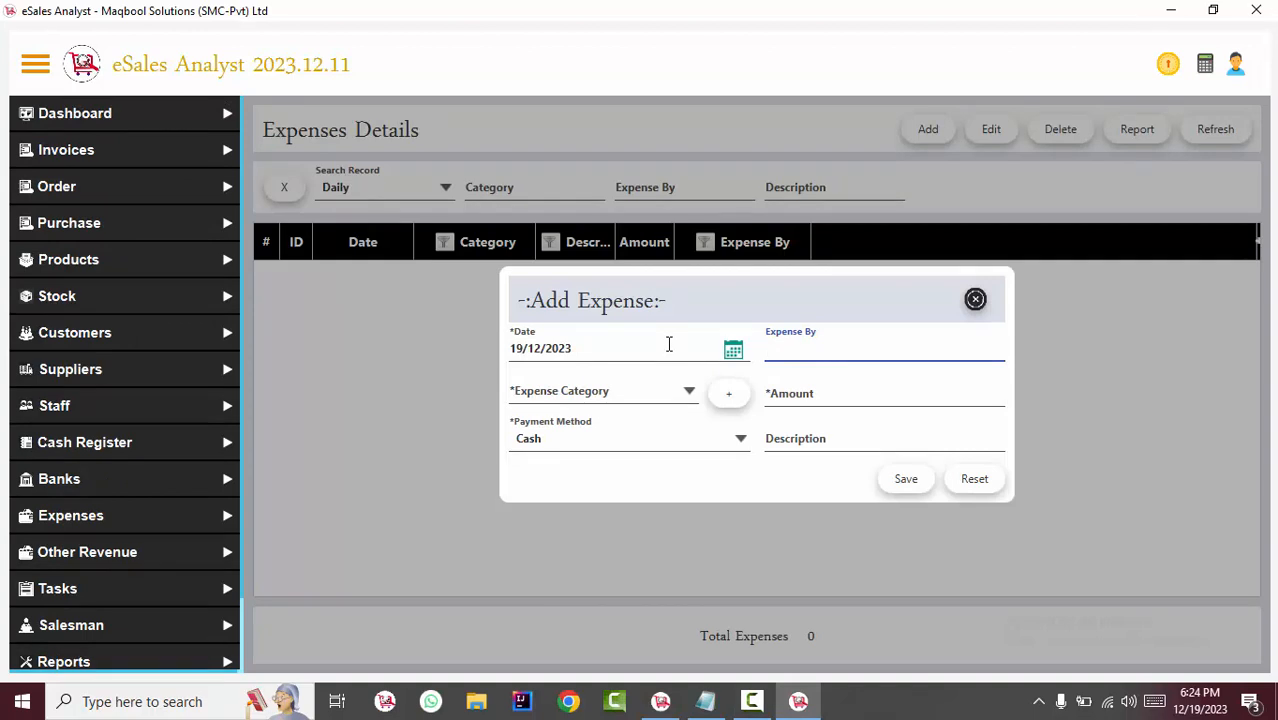
{"action": "left_click", "coordinate": [975, 299]}
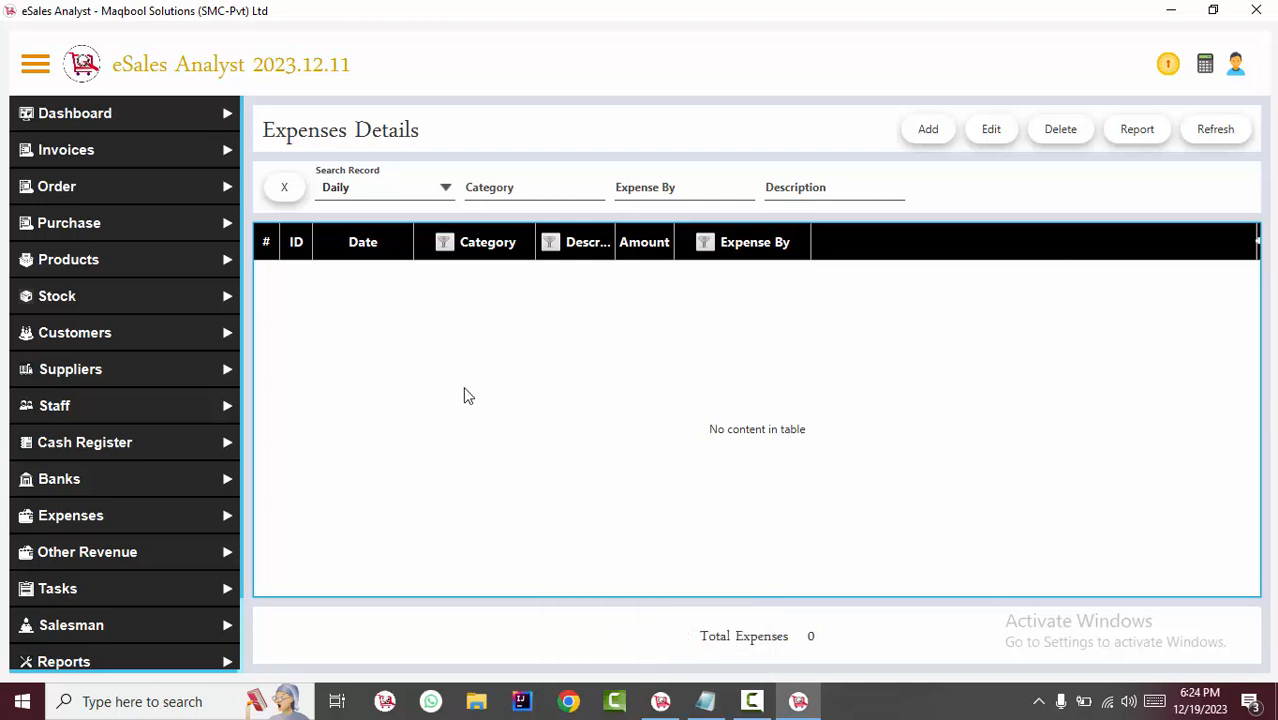
Open the Add Purchase form, close it without saving, and return to the window with the System Shortcuts list.
{"action": "key", "text": "ctrl+p"}
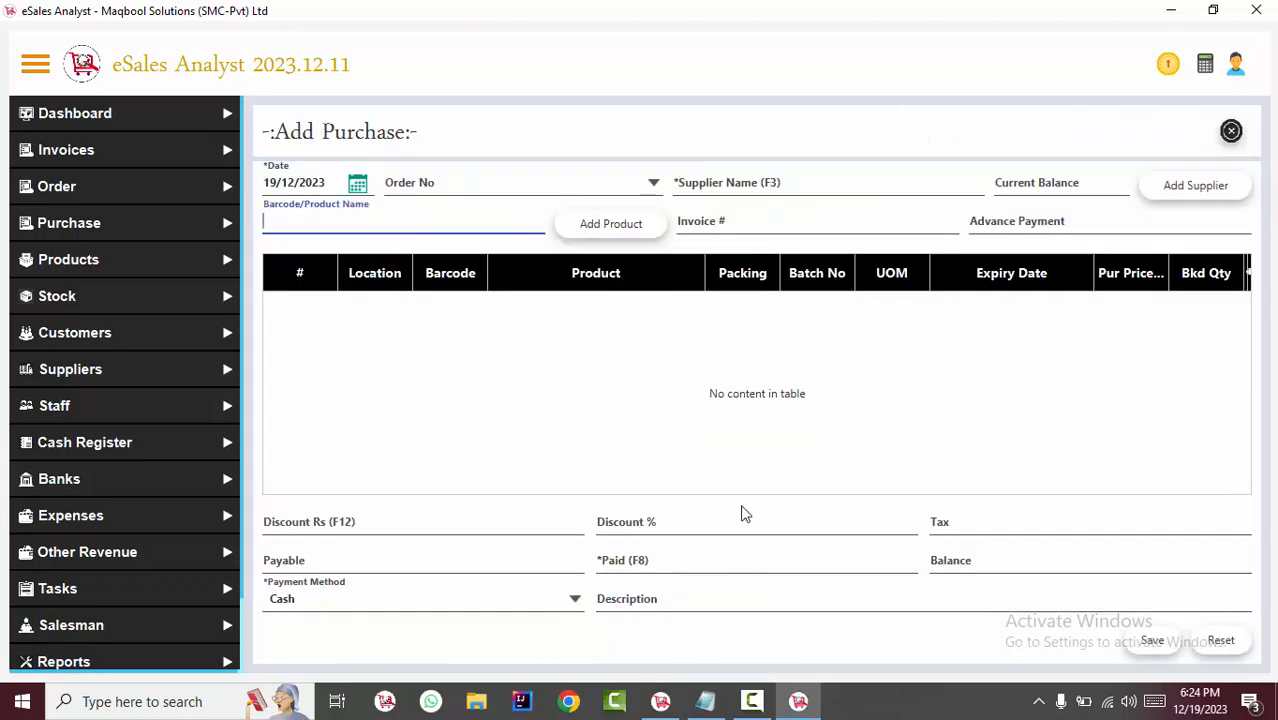
{"action": "left_click", "coordinate": [1231, 131]}
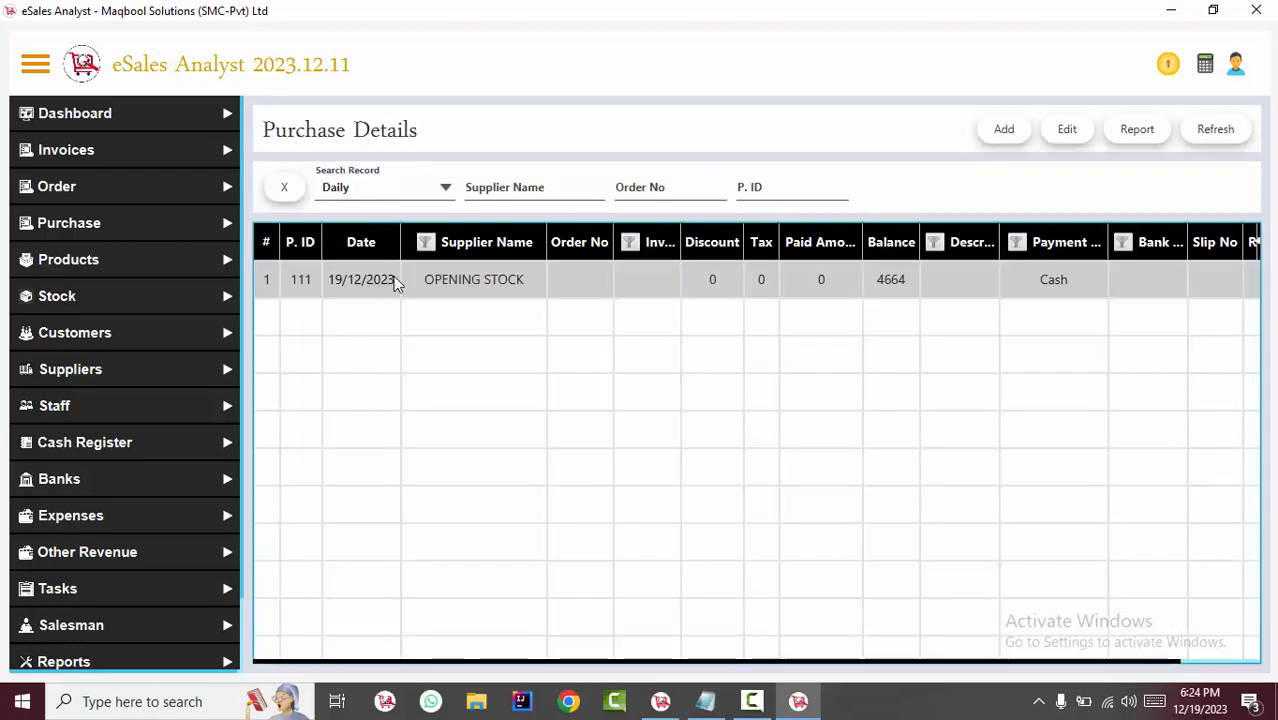
{"action": "key", "text": "alt+Tab"}
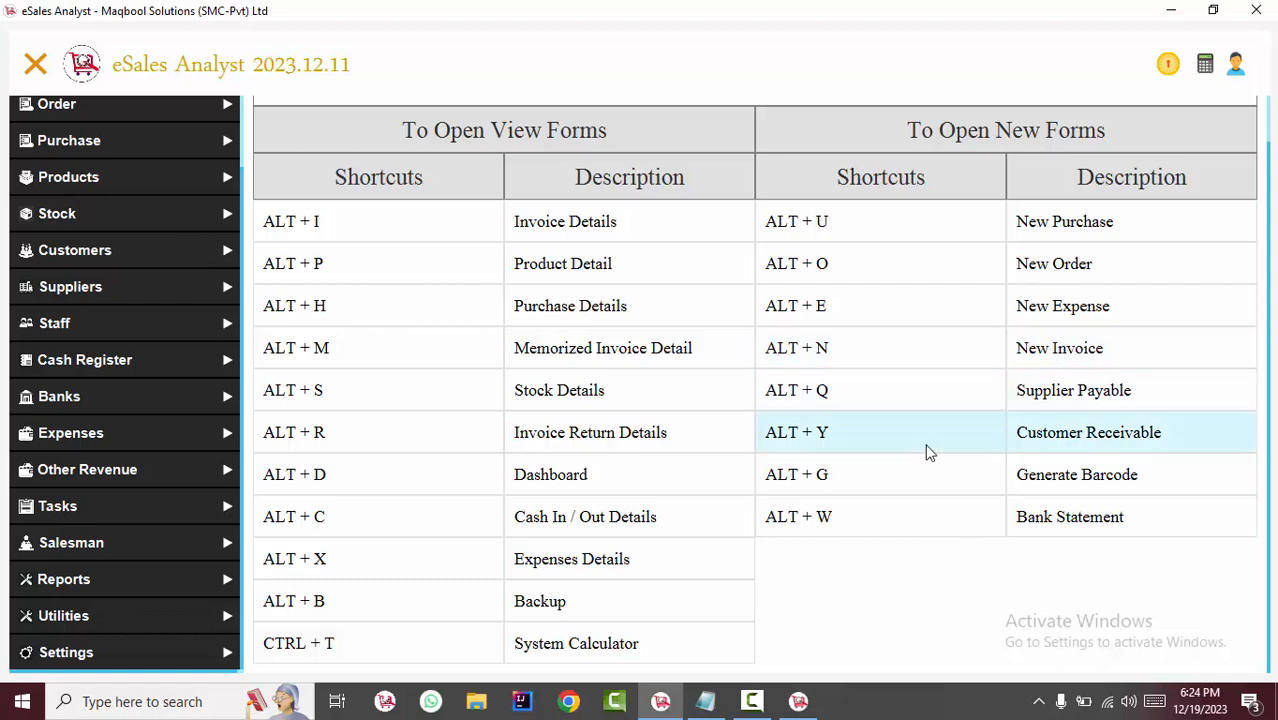
Open a blank Create Invoice form, and switch from it to Invoices Details.
{"action": "key", "text": "alt+n"}
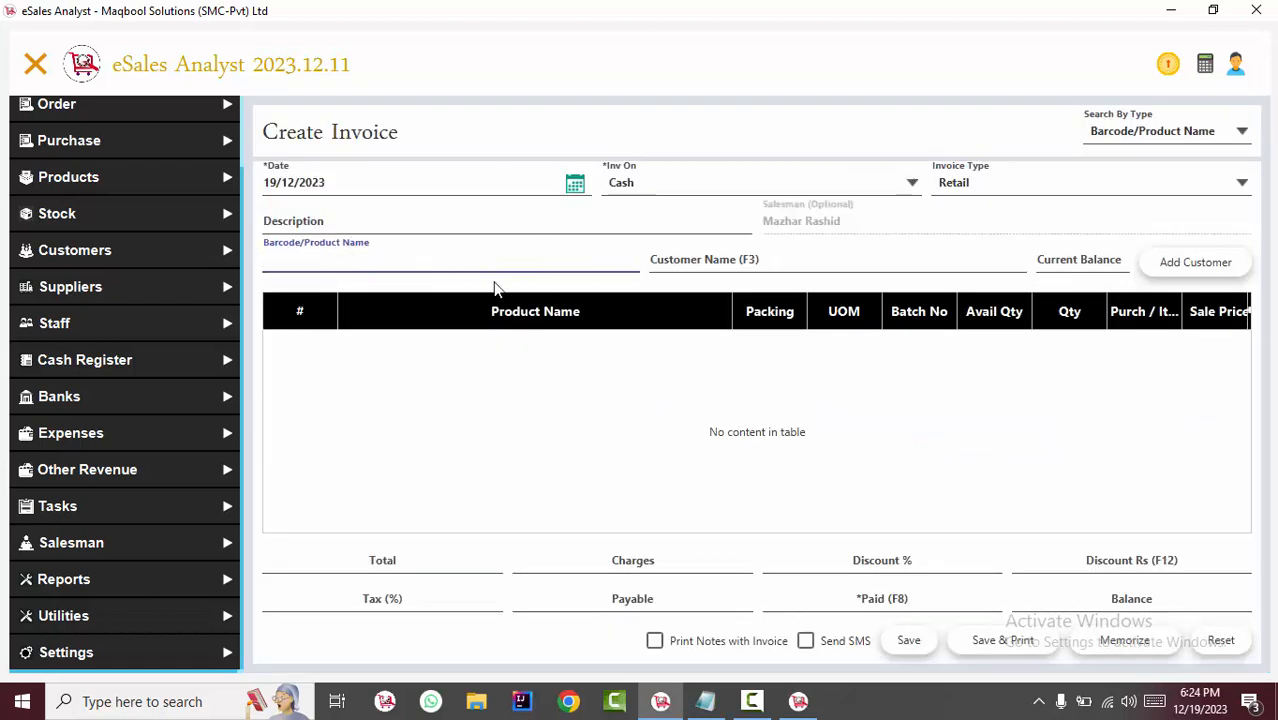
{"action": "scroll", "coordinate": [130, 200], "scroll_direction": "up", "scroll_amount": 3}
{"action": "left_click", "coordinate": [120, 150]}
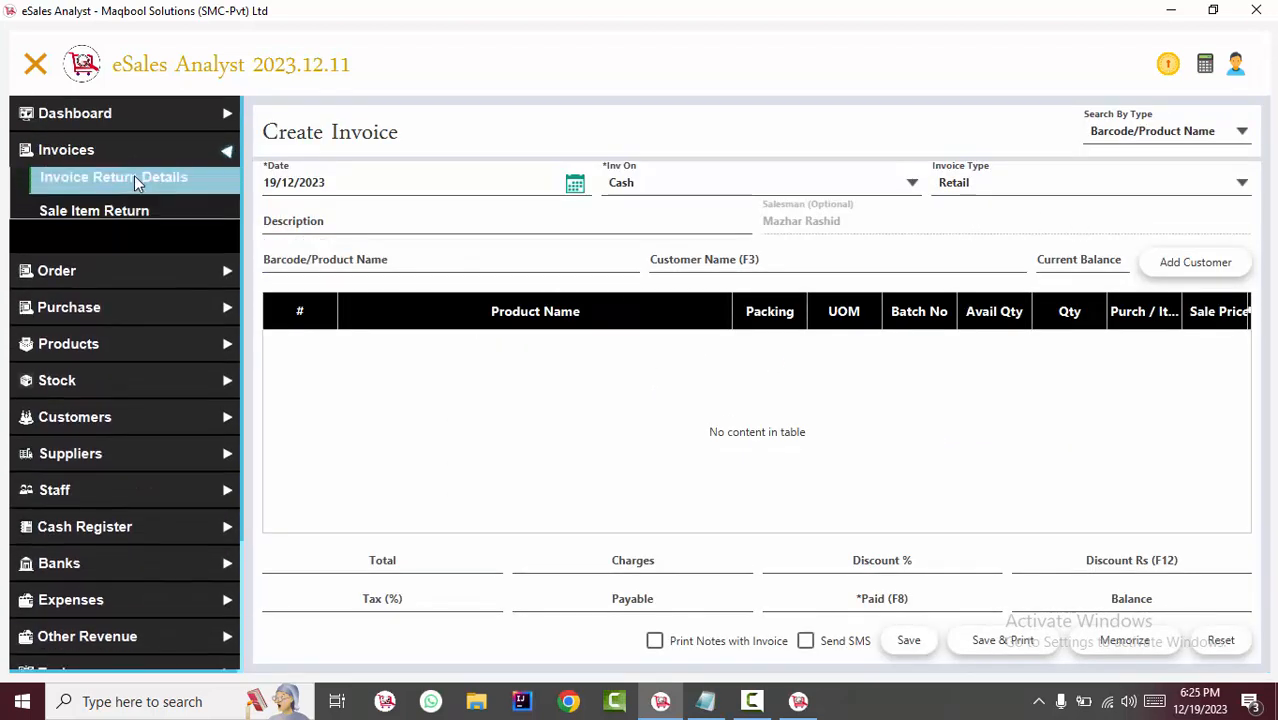
{"action": "left_click", "coordinate": [134, 180]}
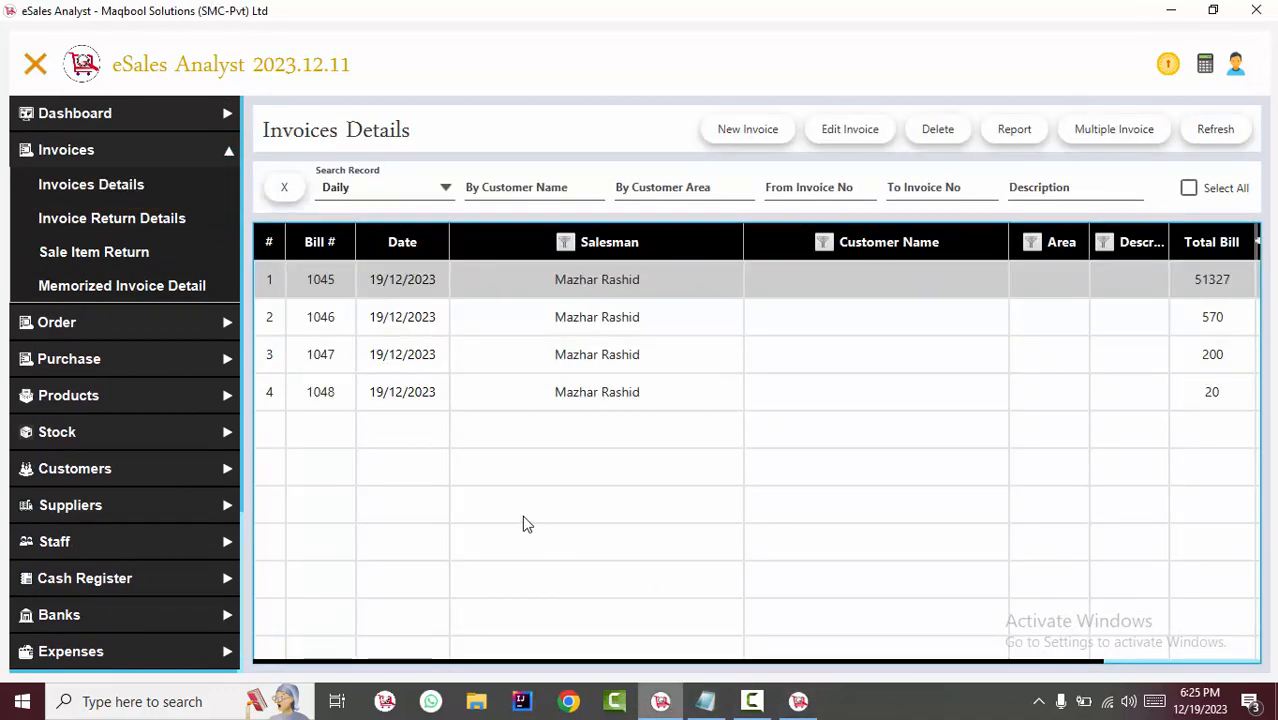
Open the System Shortcuts list again from Utilities.
{"action": "scroll", "coordinate": [243, 646], "scroll_direction": "down", "scroll_amount": 3}
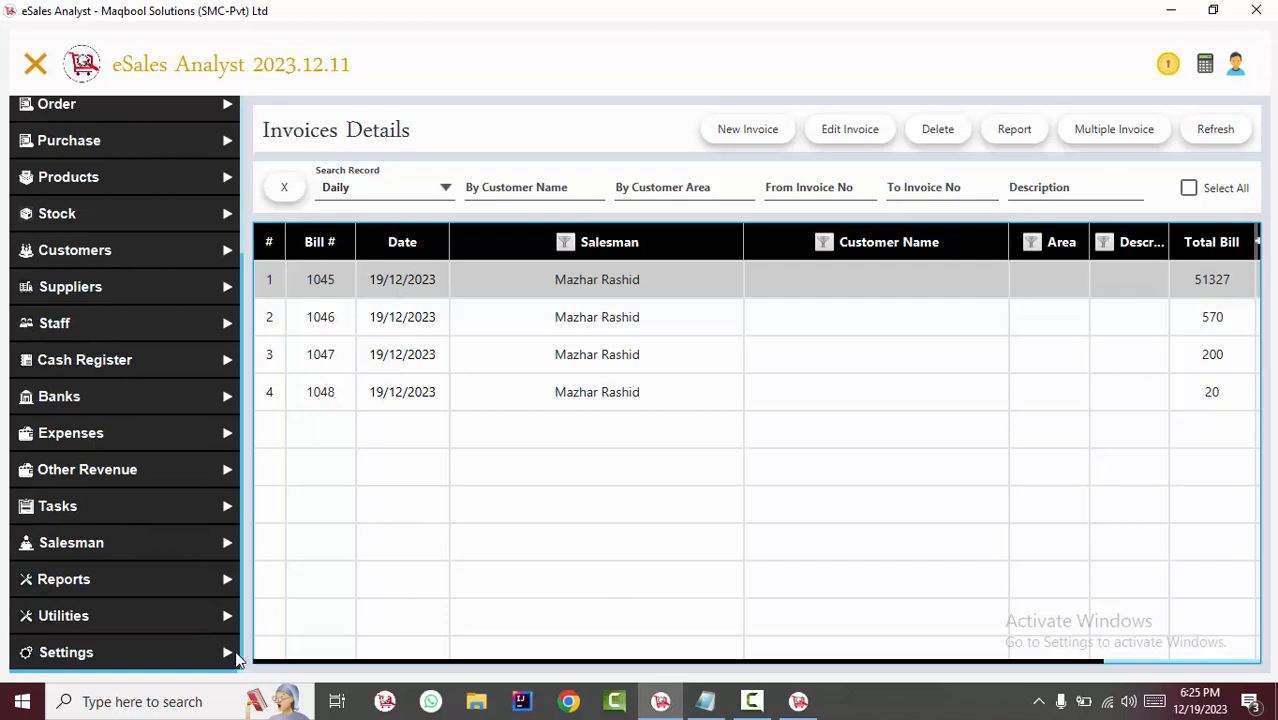
{"action": "left_click", "coordinate": [166, 628]}
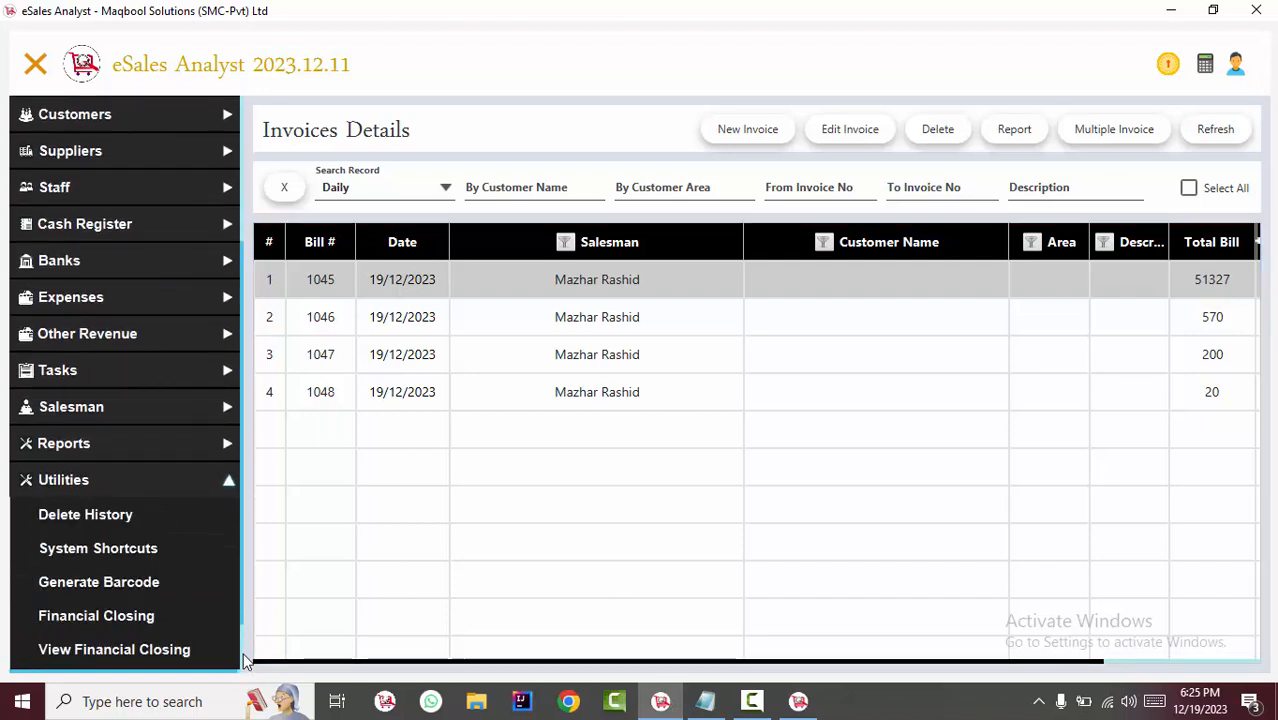
{"action": "scroll", "coordinate": [245, 657], "scroll_direction": "down", "scroll_amount": 2}
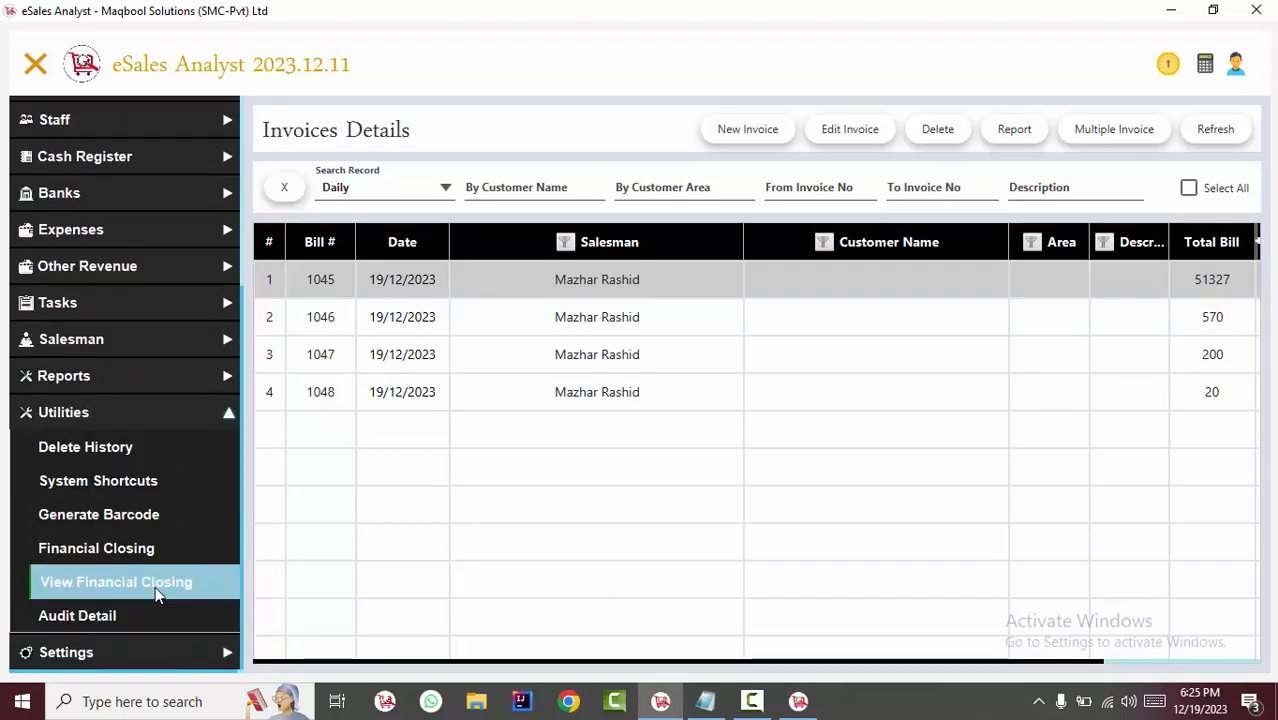
{"action": "left_click", "coordinate": [124, 481]}
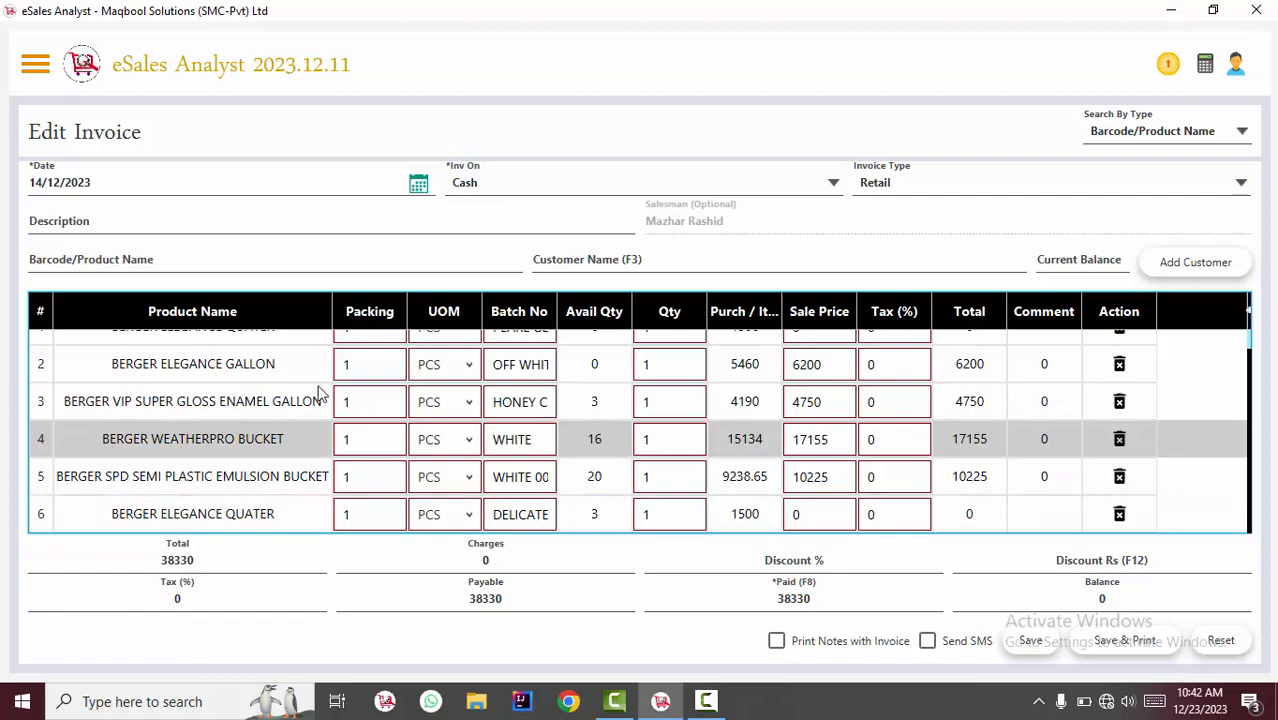
Add BERGER VIP SUPER GLOSS ENAMEL GALLON to the invoice from the product name list, and remove that new last row.
{"action": "left_click", "coordinate": [252, 259]}
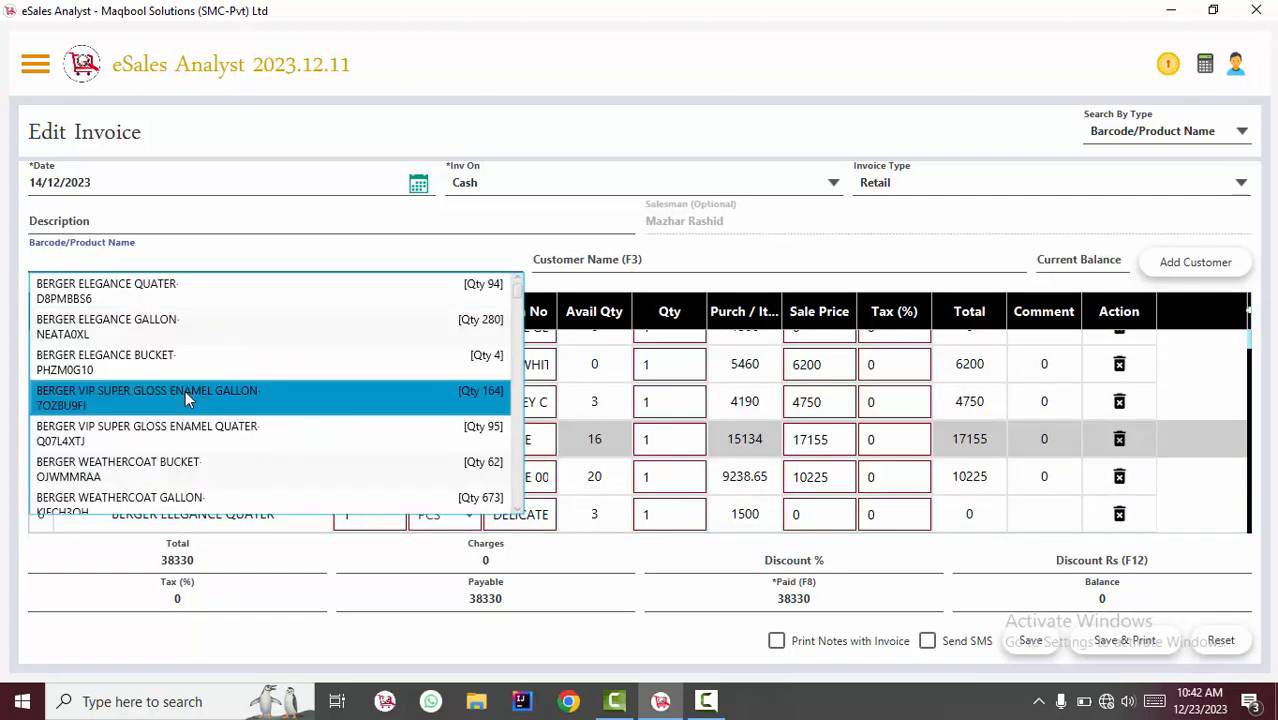
{"action": "left_click", "coordinate": [187, 397]}
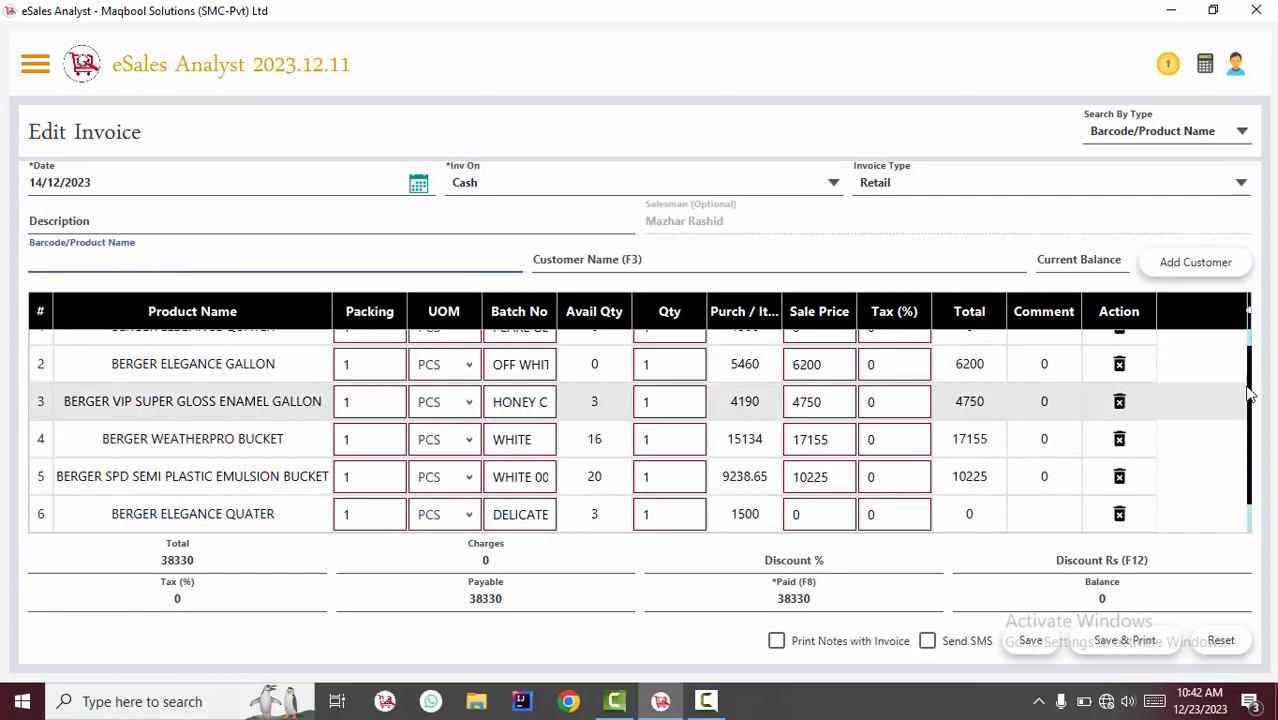
{"action": "left_click_drag", "start_coordinate": [1249, 395], "coordinate": [1249, 430]}
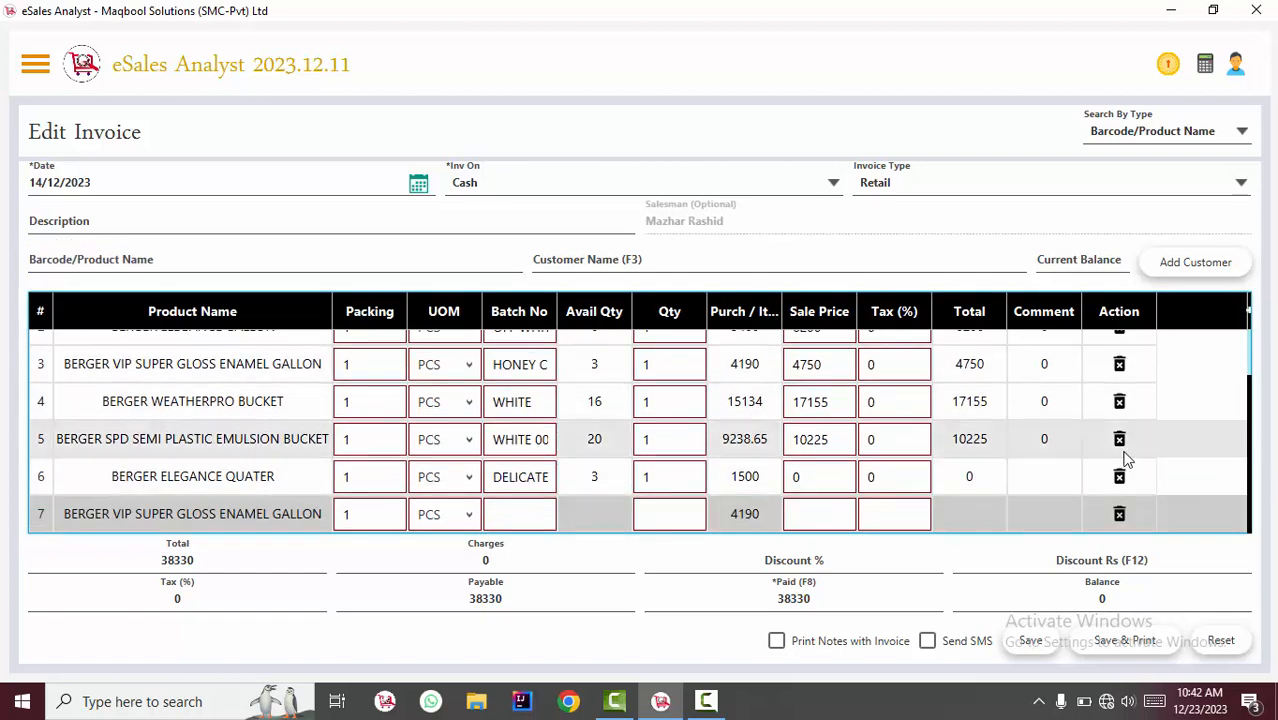
{"action": "left_click", "coordinate": [1120, 514]}
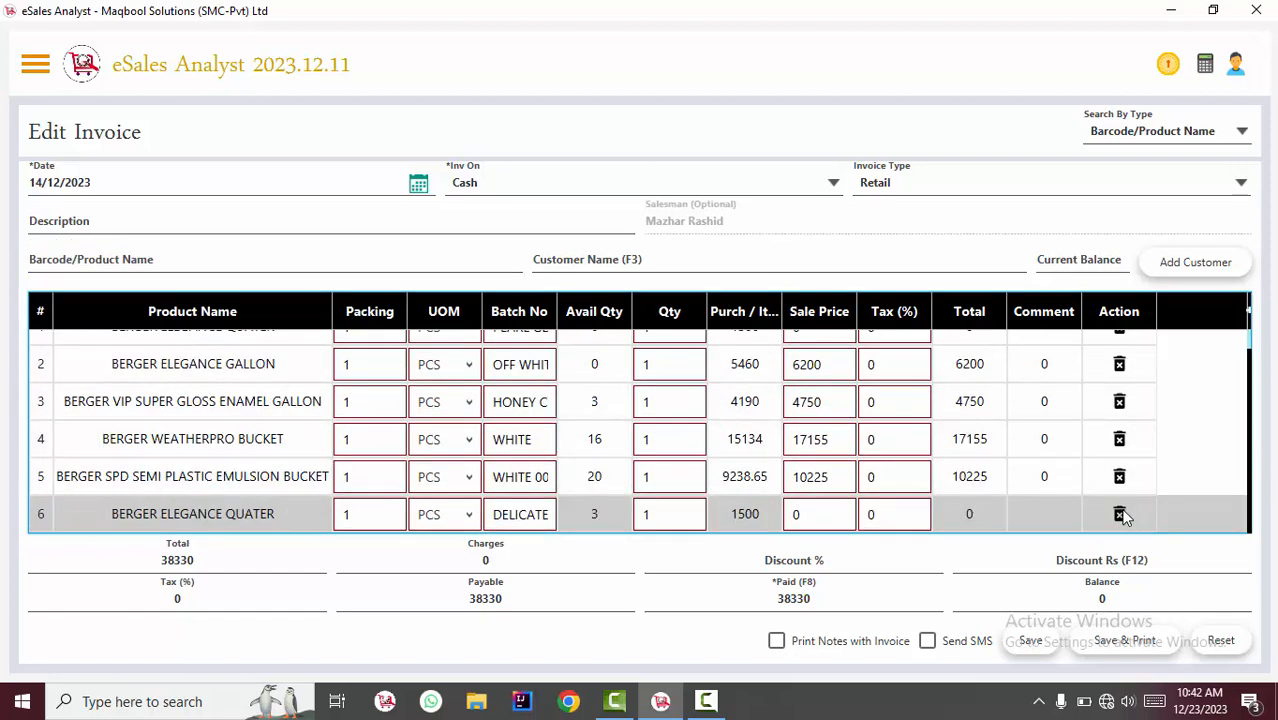
Delete the BERGER VIP SUPER GLOSS ENAMEL GALLON row with batch HONEY C from the invoice.
{"action": "left_click", "coordinate": [598, 401]}
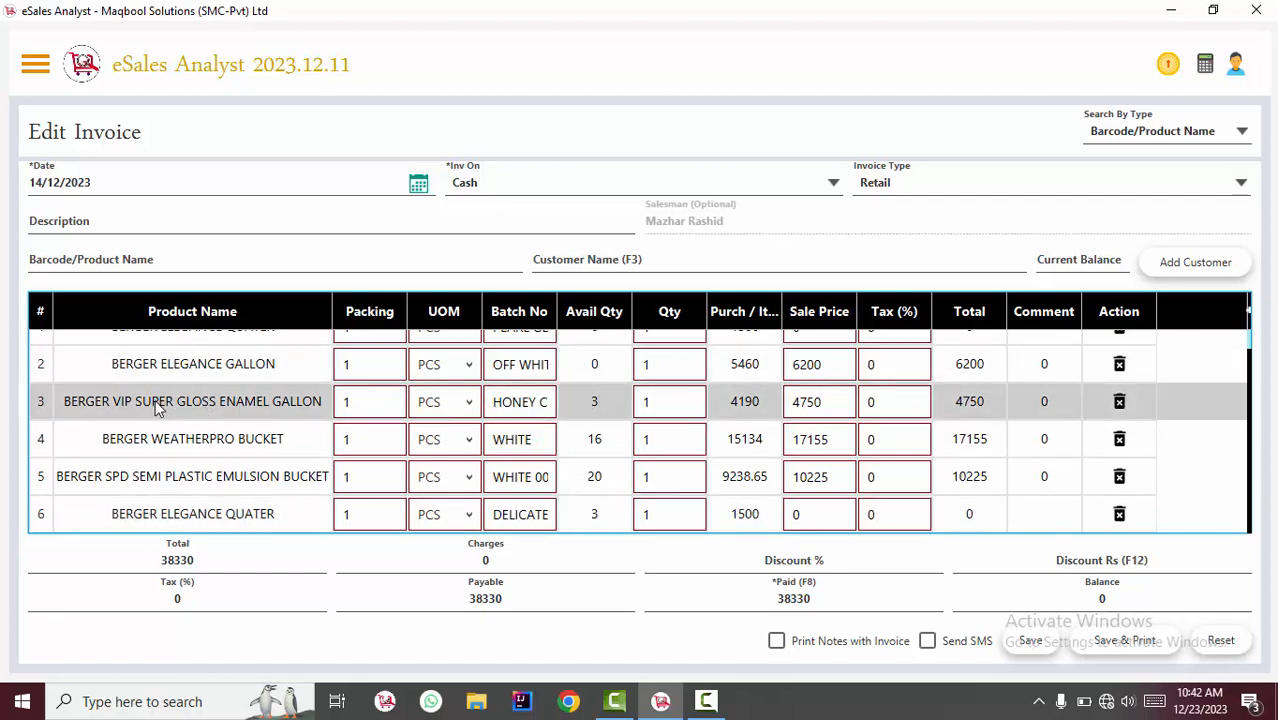
{"action": "key", "text": "Delete"}
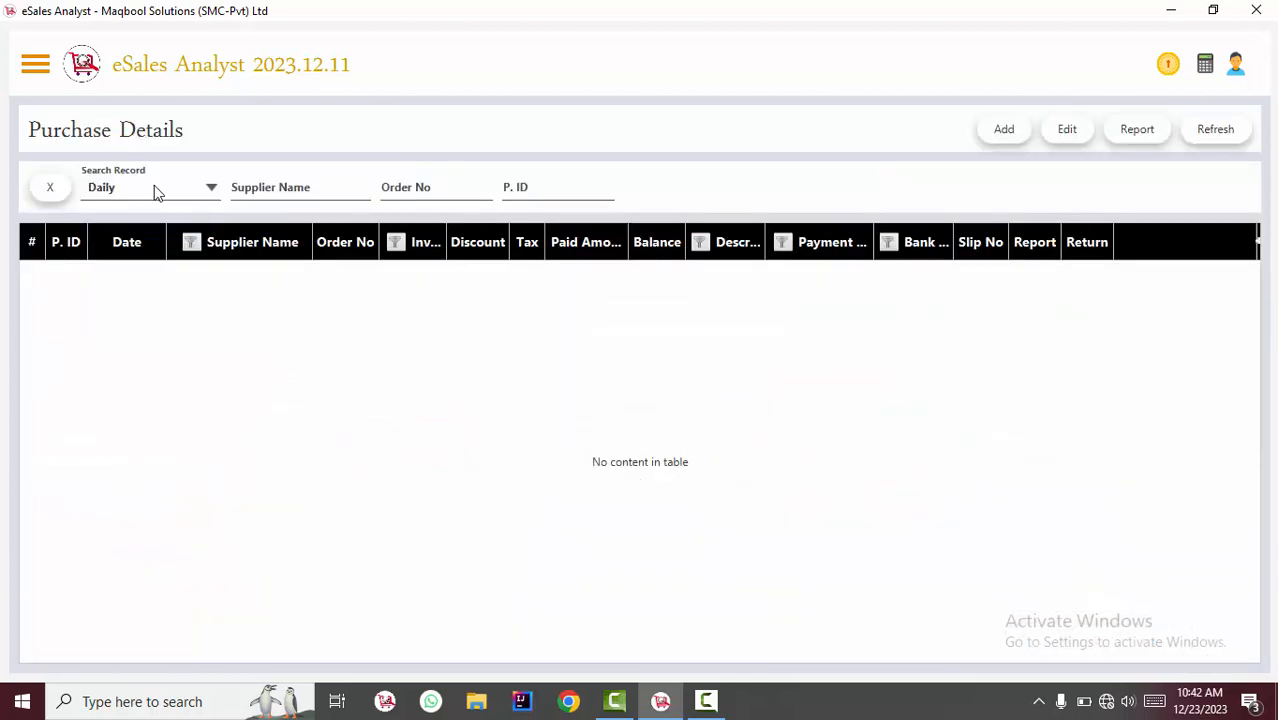
List the Monthly records in Purchase Details and open the second saqib Traders purchase of 17/12/2023 for editing.
{"action": "left_click", "coordinate": [154, 192]}
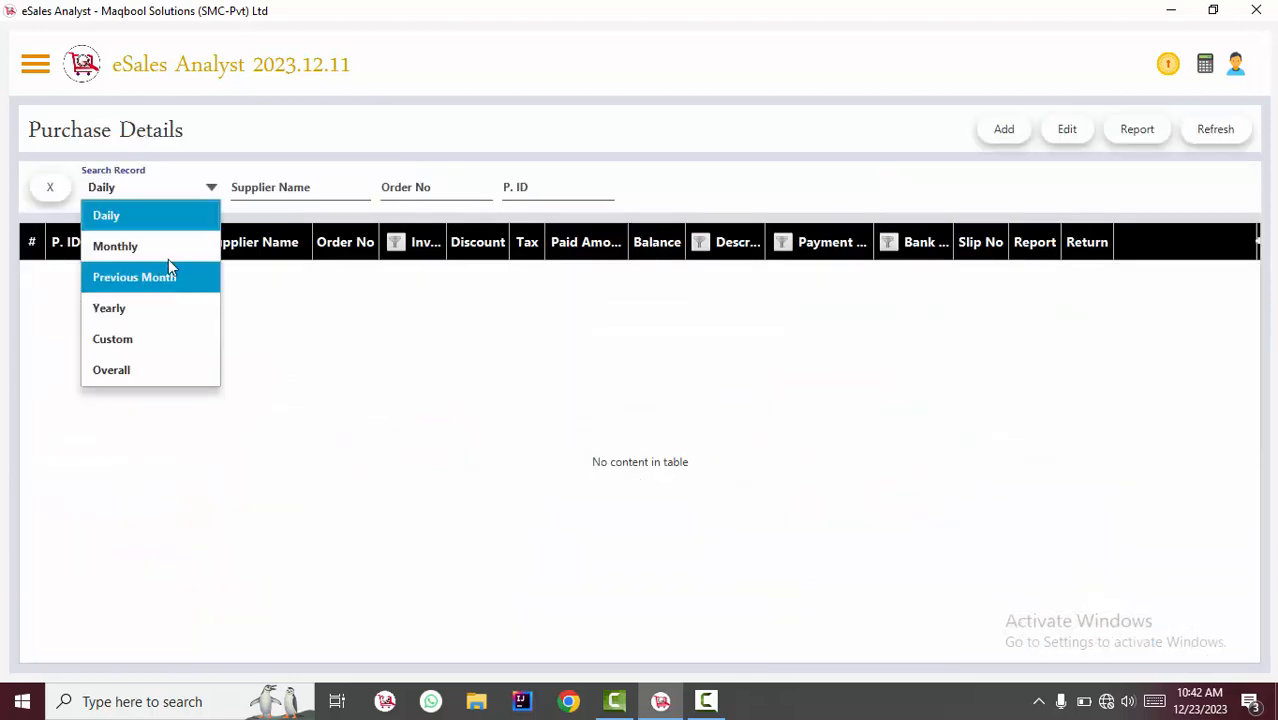
{"action": "left_click", "coordinate": [168, 252]}
{"action": "left_click", "coordinate": [433, 378]}
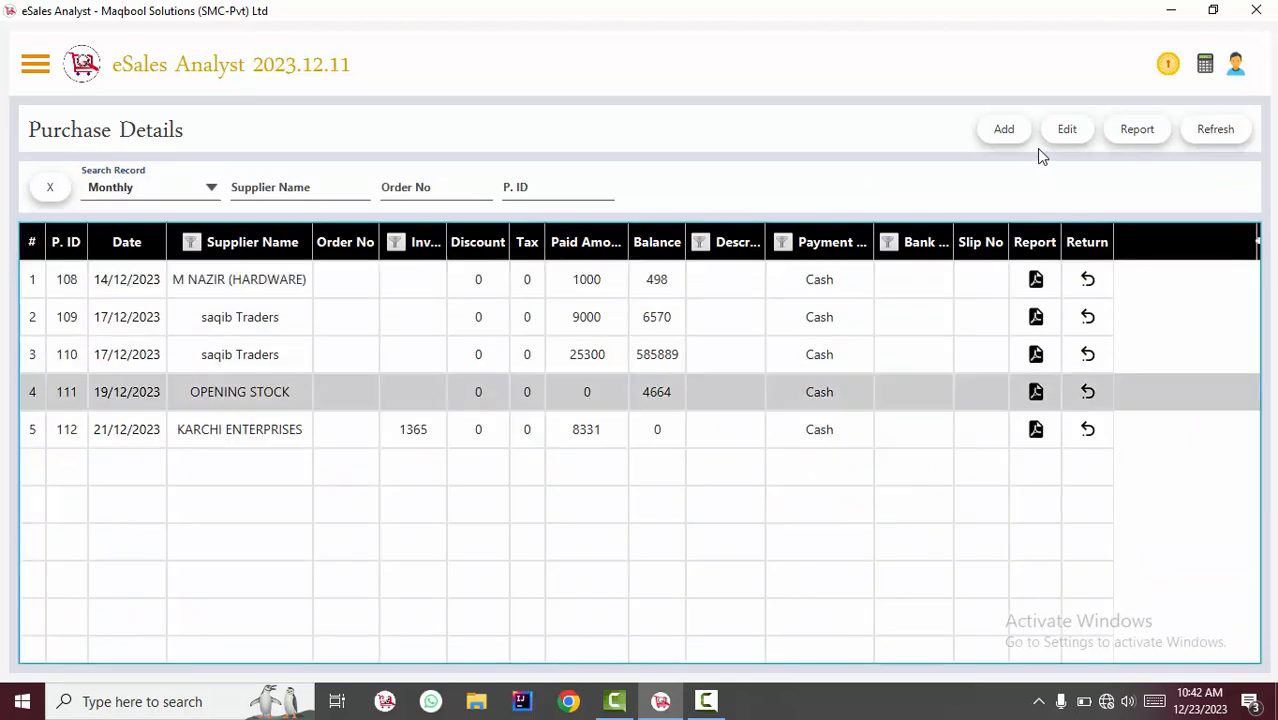
{"action": "left_click", "coordinate": [719, 346]}
{"action": "left_click", "coordinate": [1056, 142]}
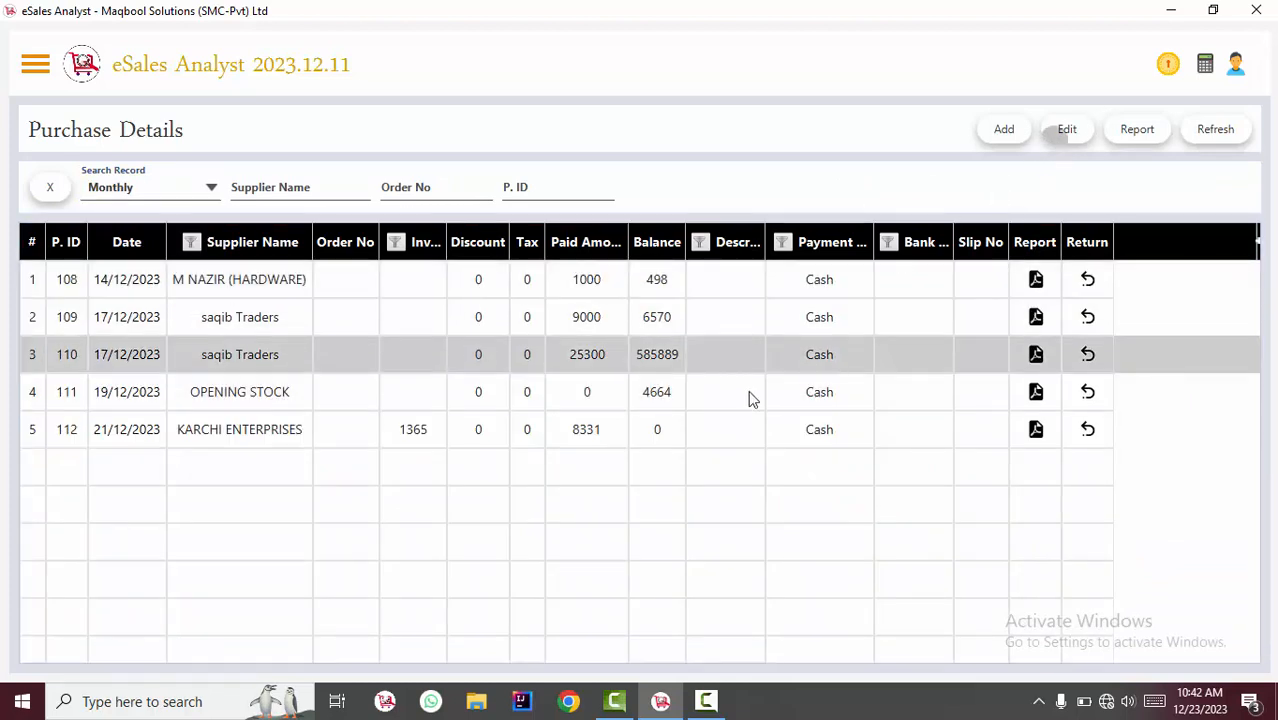
Try to delete the BERGER WEATHERCOAT BUCKET row from the saqib Traders purchase, and leave that purchase.
{"action": "left_click", "coordinate": [250, 357]}
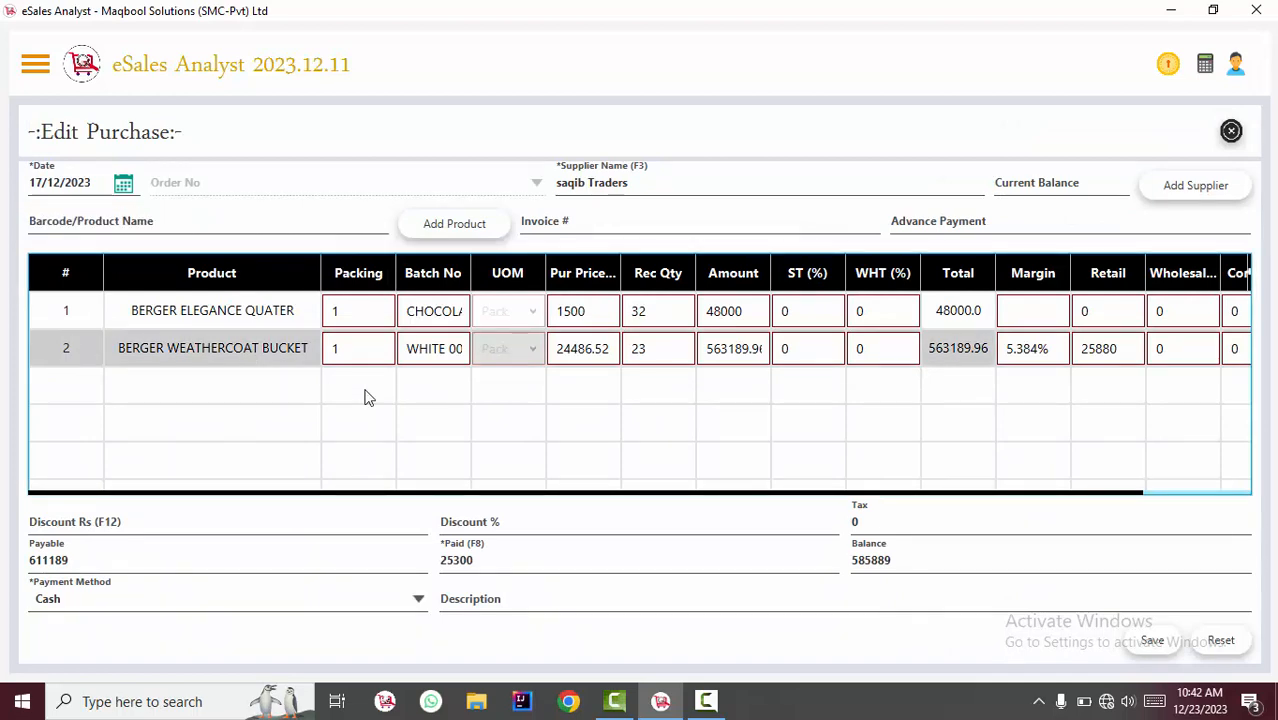
{"action": "key", "text": "Delete"}
{"action": "key", "text": "Escape"}
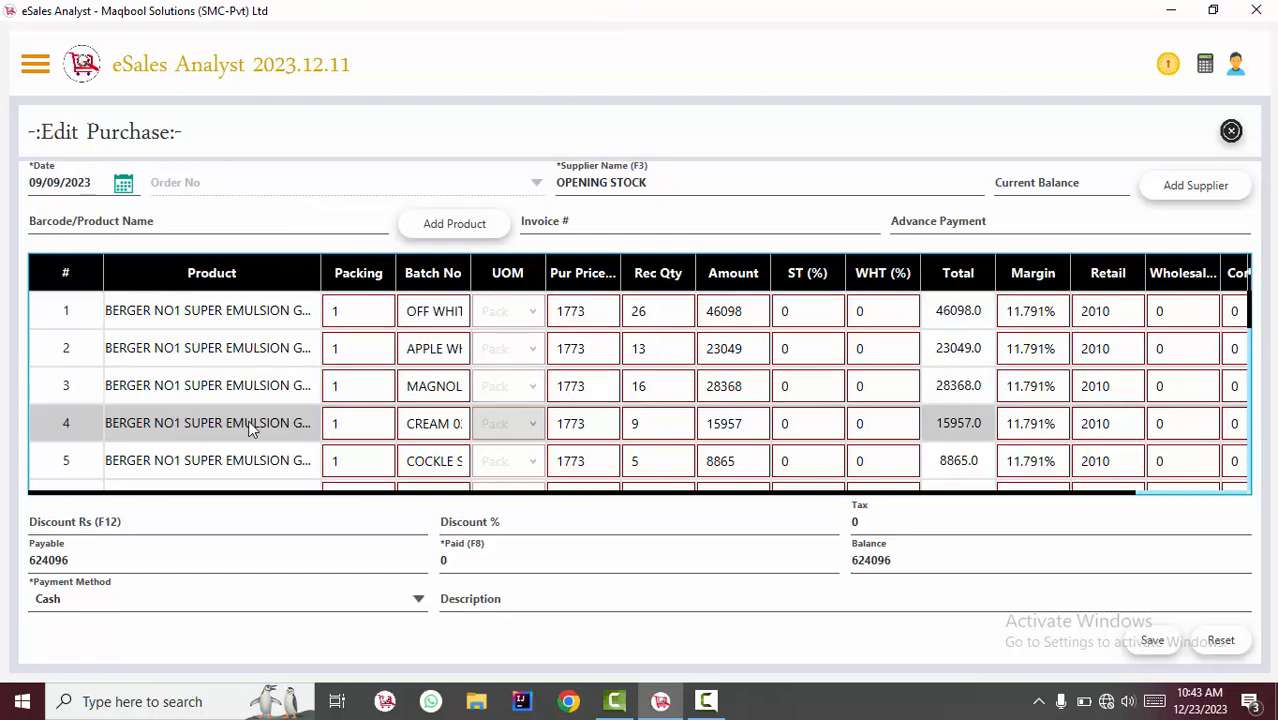
Delete all product rows from the OPENING STOCK purchase dated 09/09/2023 and place the cursor in the Barcode/Product Name field.
{"action": "key", "text": "Delete"}
{"action": "key", "text": "Delete"}
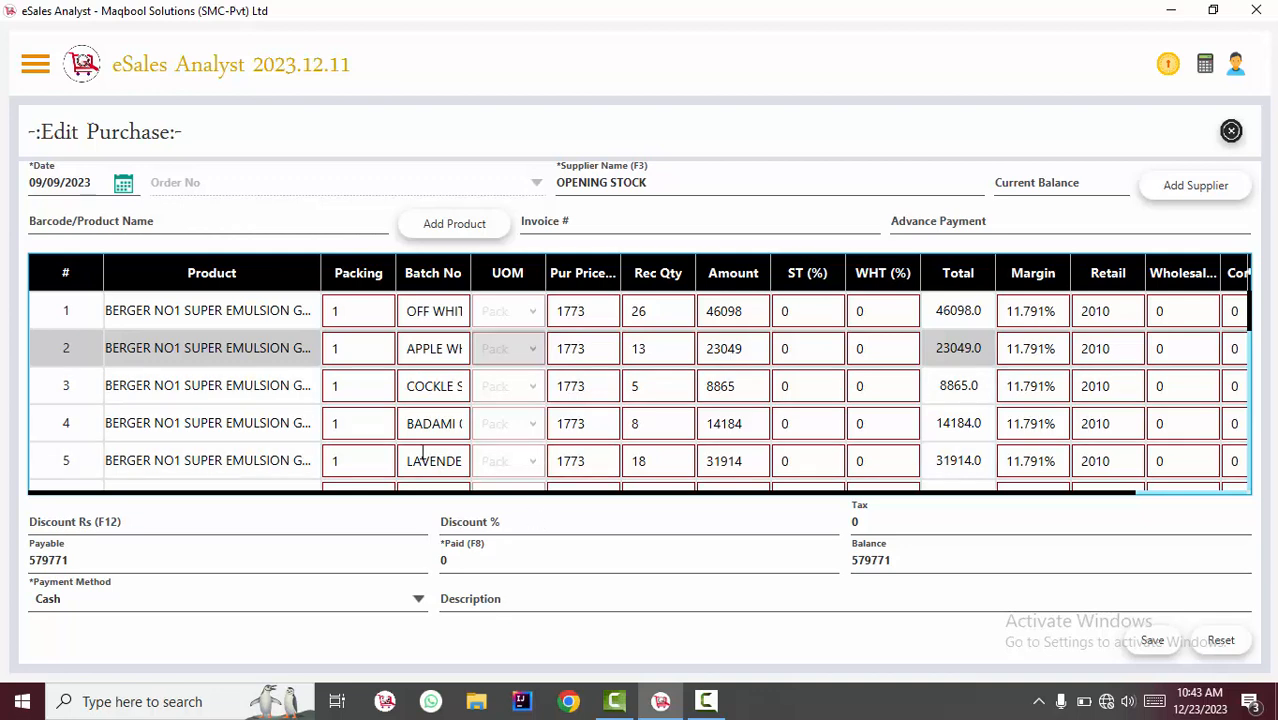
{"action": "key", "text": "Delete"}
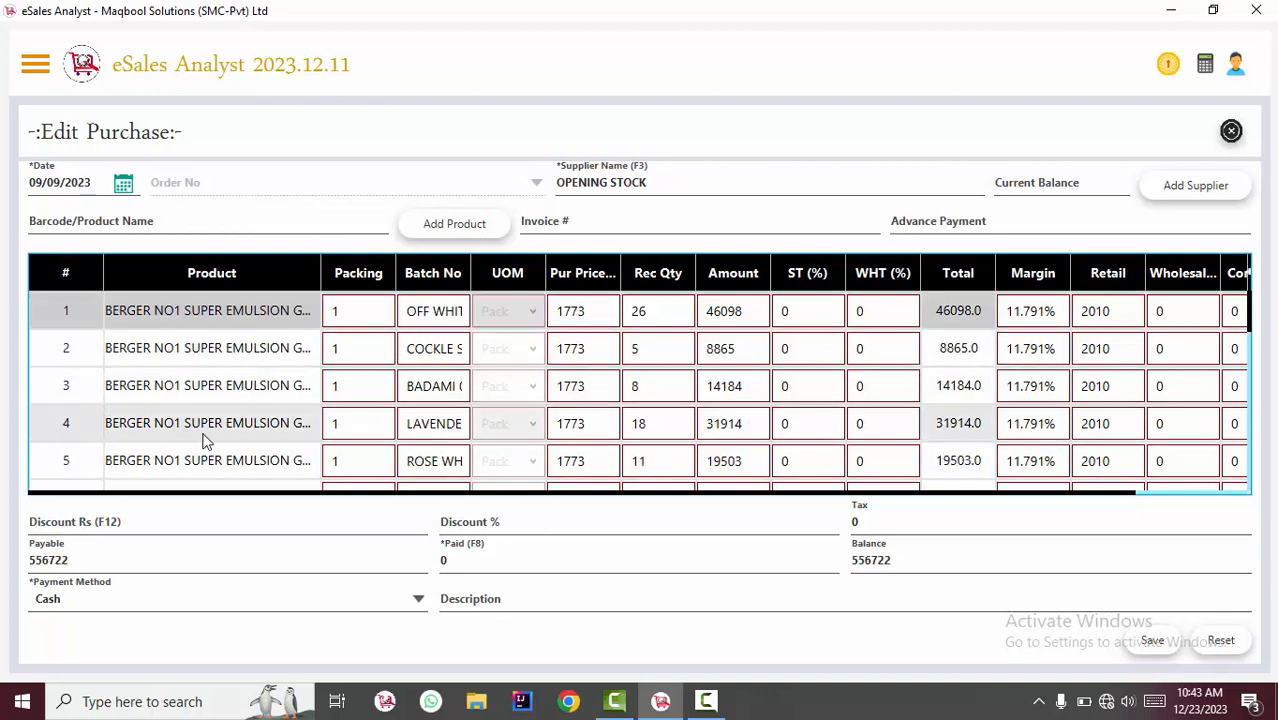
{"action": "key", "text": "Delete"}
{"action": "key", "text": "Delete"}
{"action": "key", "text": "Delete"}
{"action": "key", "text": "Delete"}
{"action": "key", "text": "Delete"}
{"action": "key", "text": "Delete"}
{"action": "key", "text": "Delete"}
{"action": "key", "text": "Delete"}
{"action": "key", "text": "Delete"}
{"action": "key", "text": "Delete"}
{"action": "key", "text": "Delete"}
{"action": "key", "text": "Delete"}
{"action": "key", "text": "Delete"}
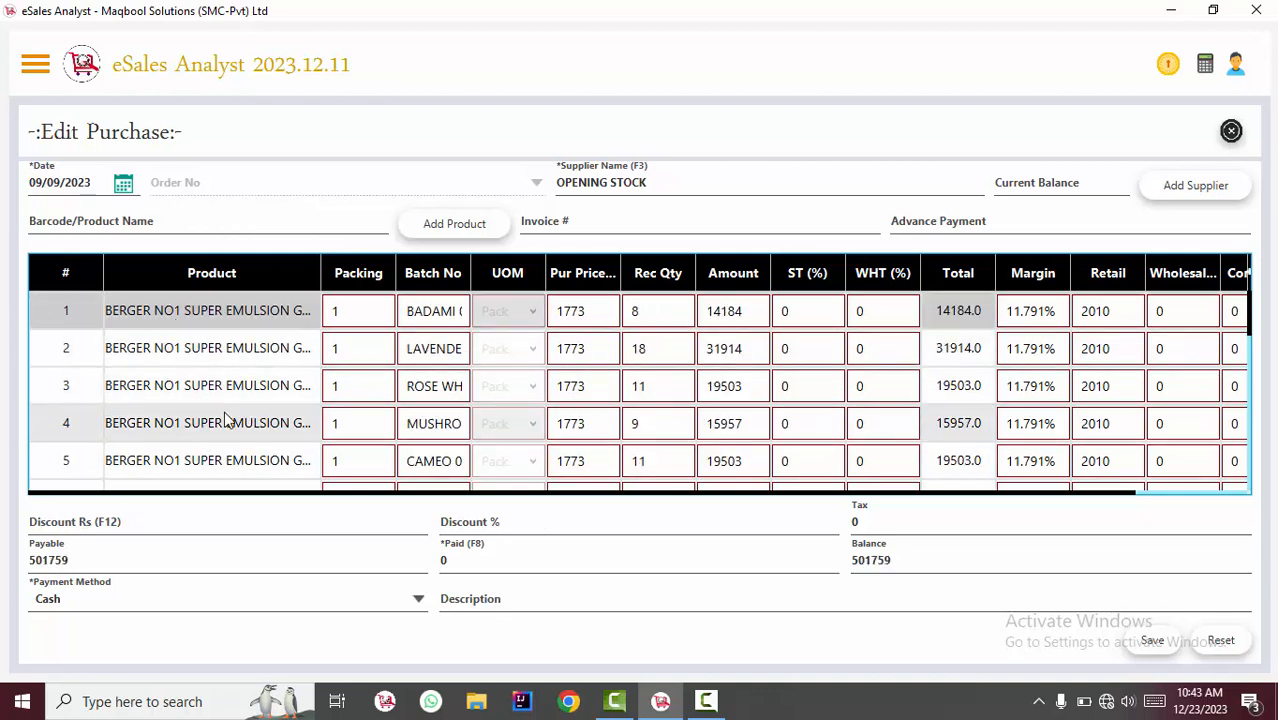
{"action": "key", "text": "Delete"}
{"action": "key", "text": "Delete"}
{"action": "key", "text": "Delete"}
{"action": "key", "text": "Delete"}
{"action": "key", "text": "Delete"}
{"action": "key", "text": "Delete"}
{"action": "key", "text": "Delete"}
{"action": "key", "text": "Delete"}
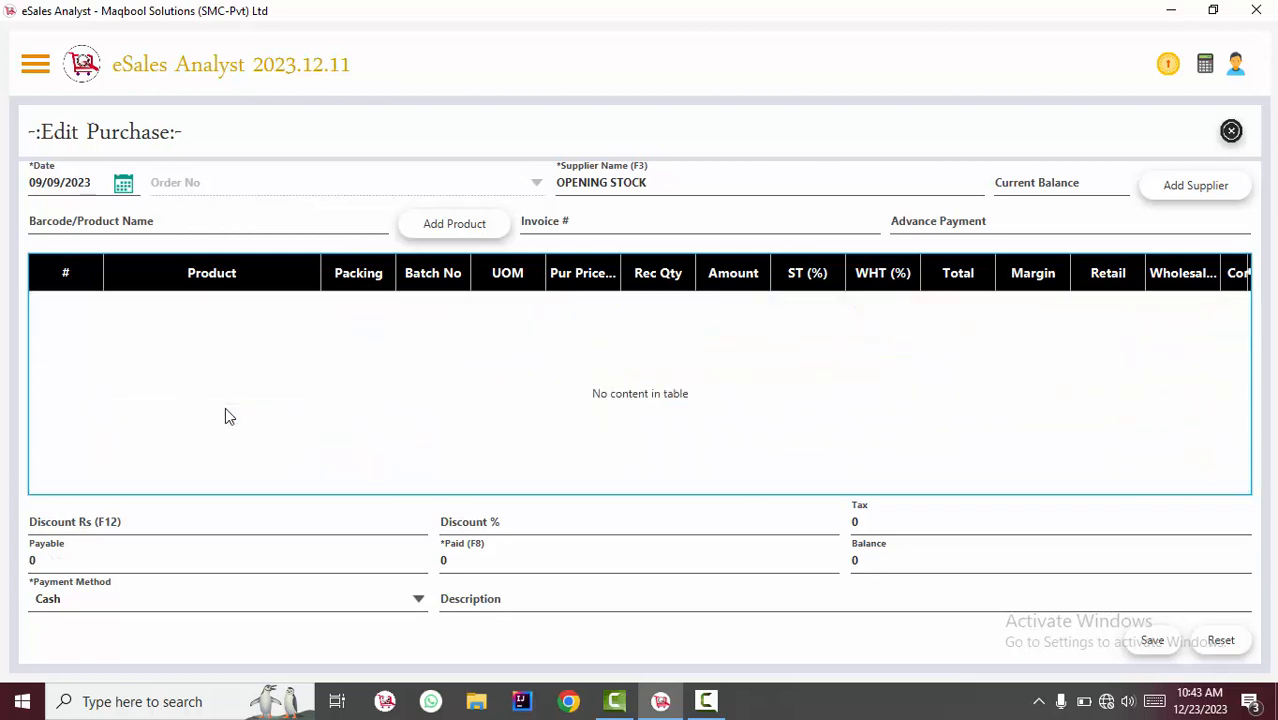
{"action": "left_click", "coordinate": [246, 226]}
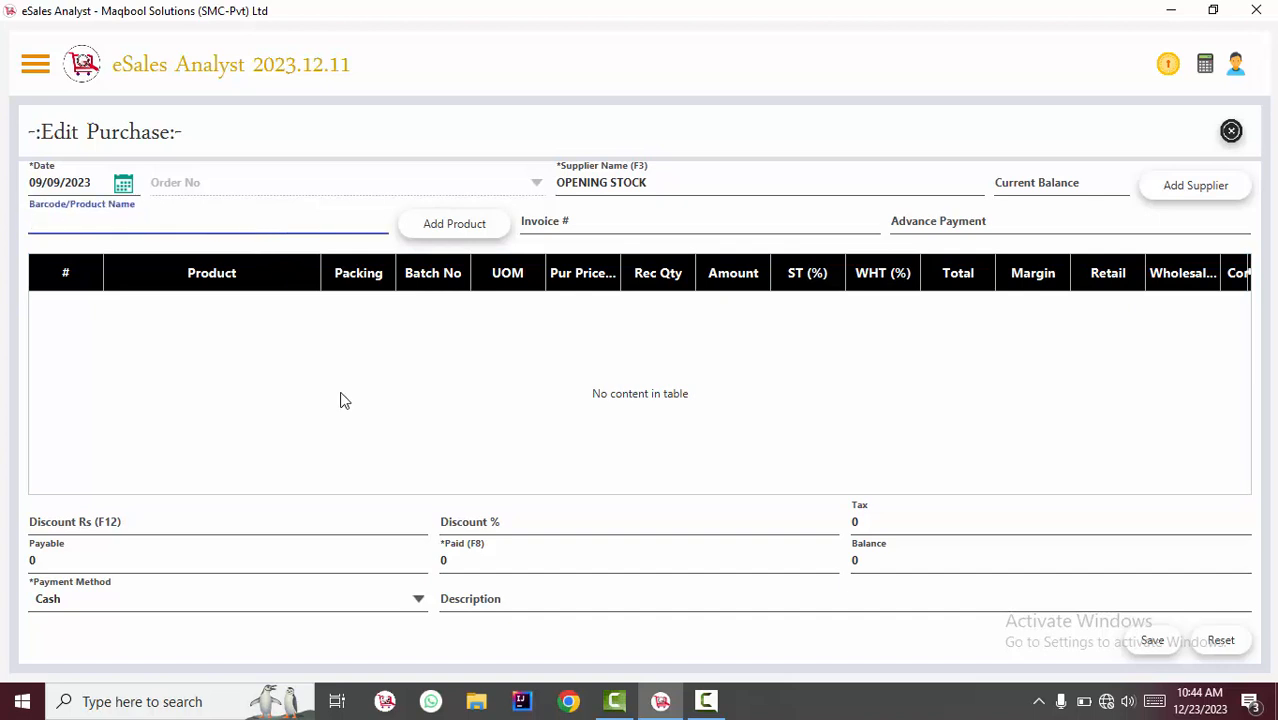